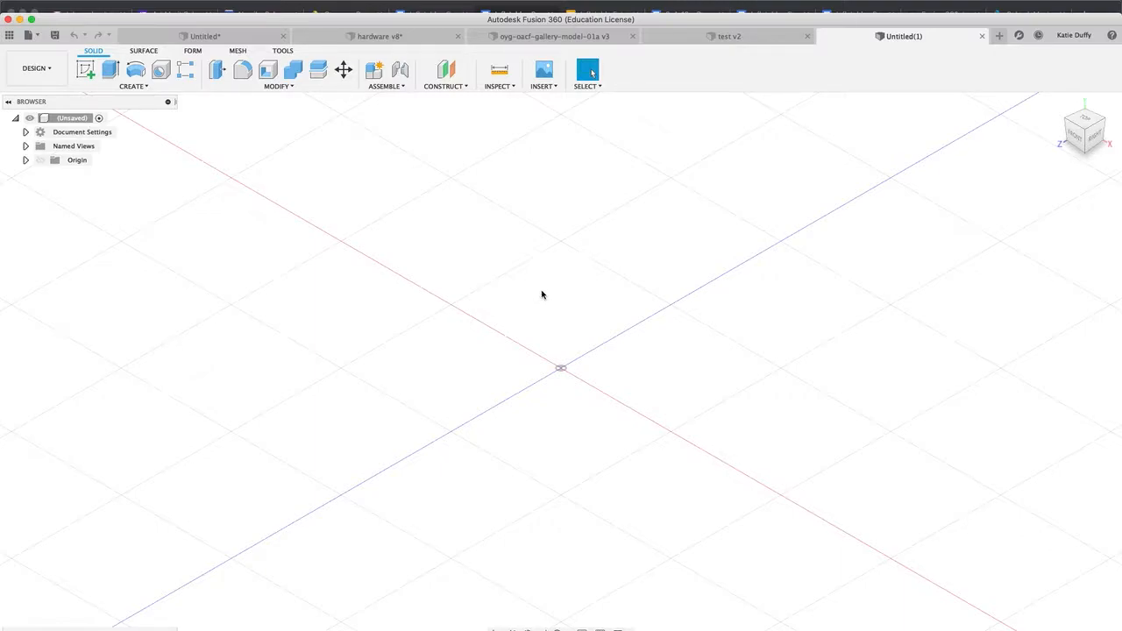
scroll(482, 298, down, 3)
middle_drag(481, 298, 431, 363)
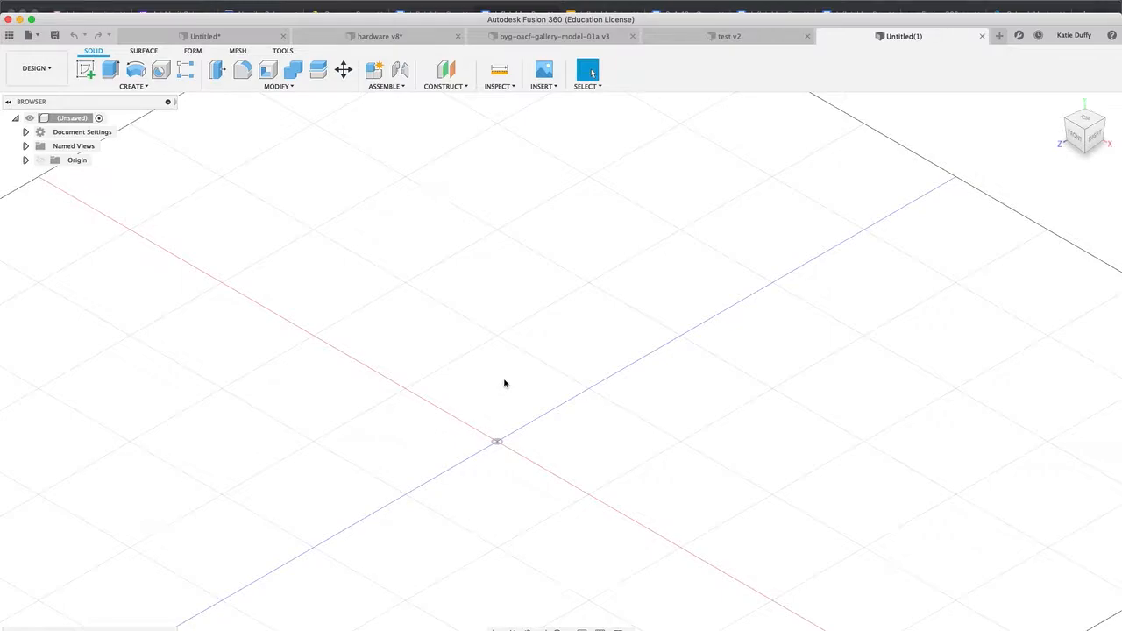
scroll(477, 394, down, 3)
scroll(441, 336, down, 3)
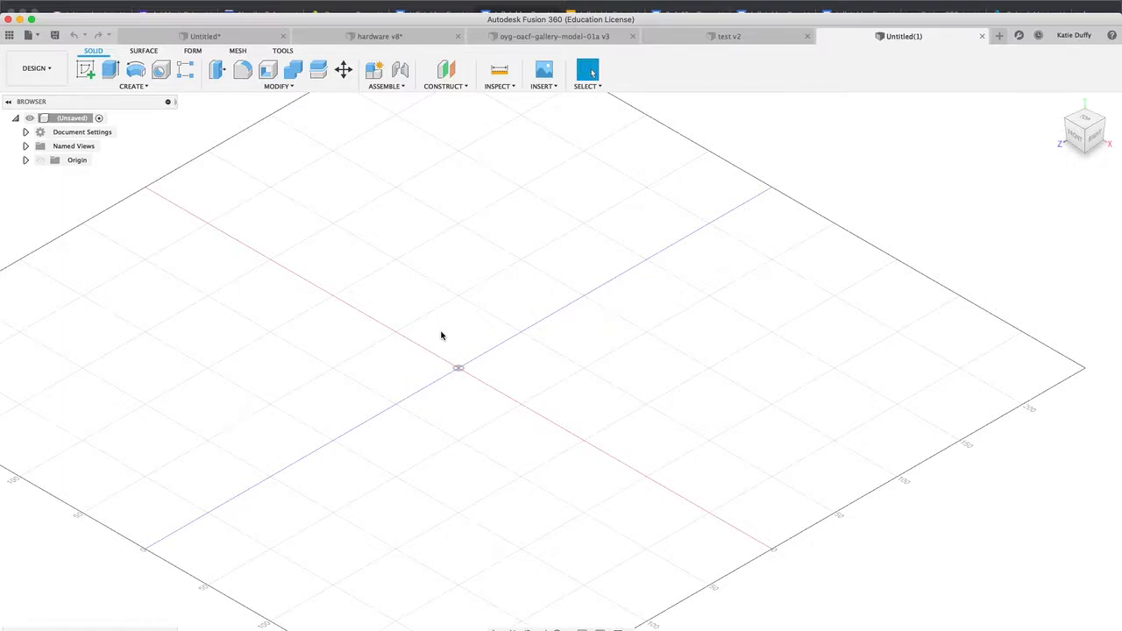
click(129, 86)
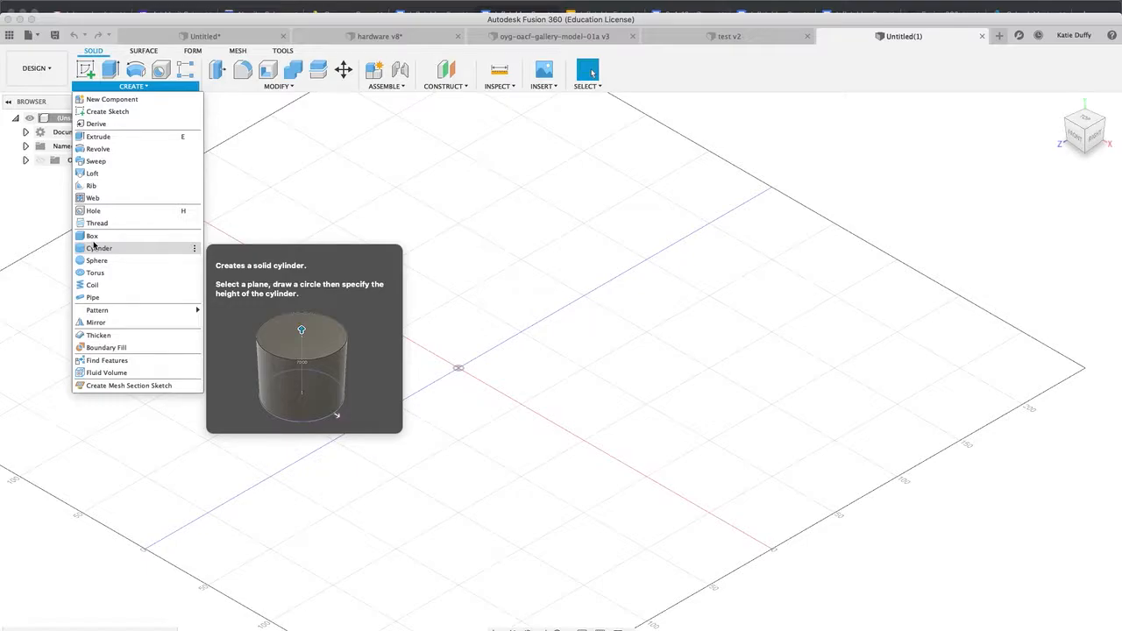
click(93, 236)
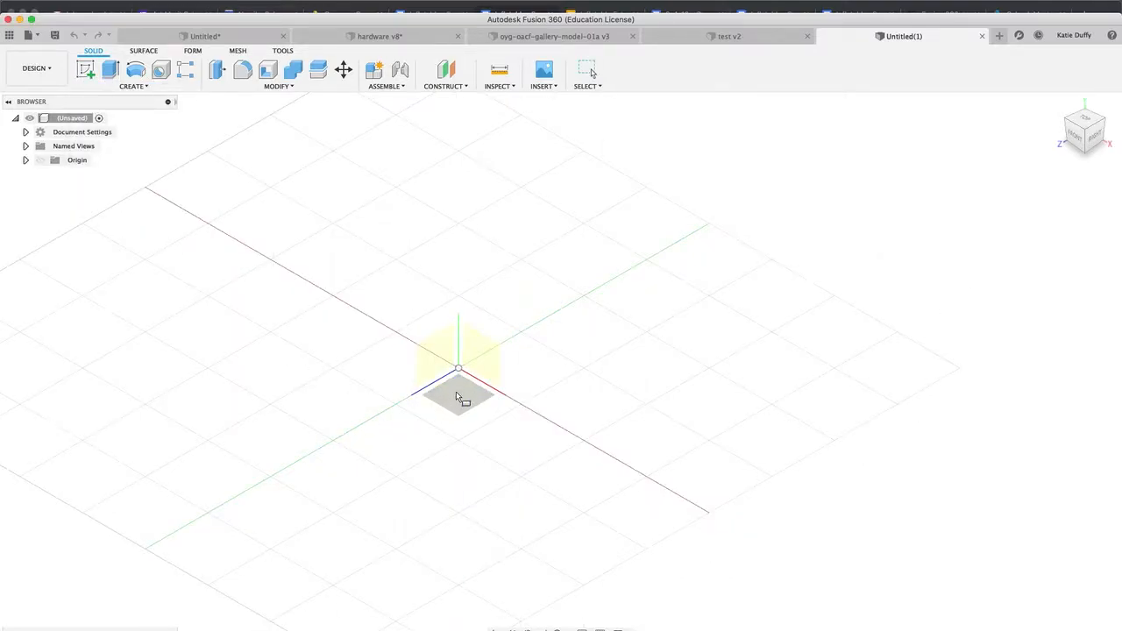
click(456, 395)
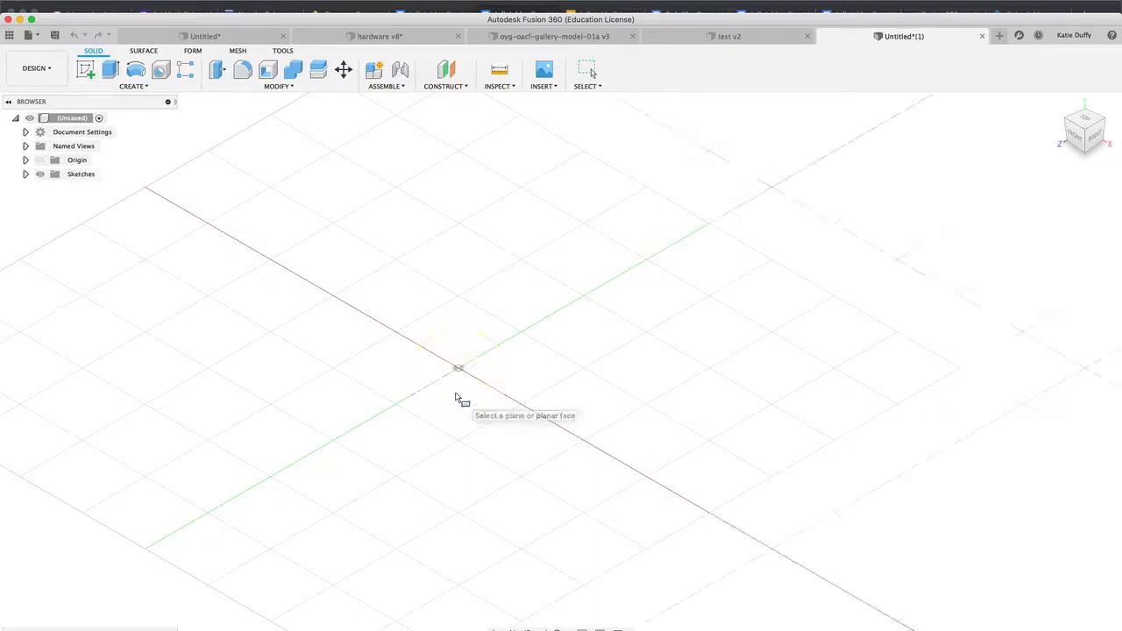
click(398, 333)
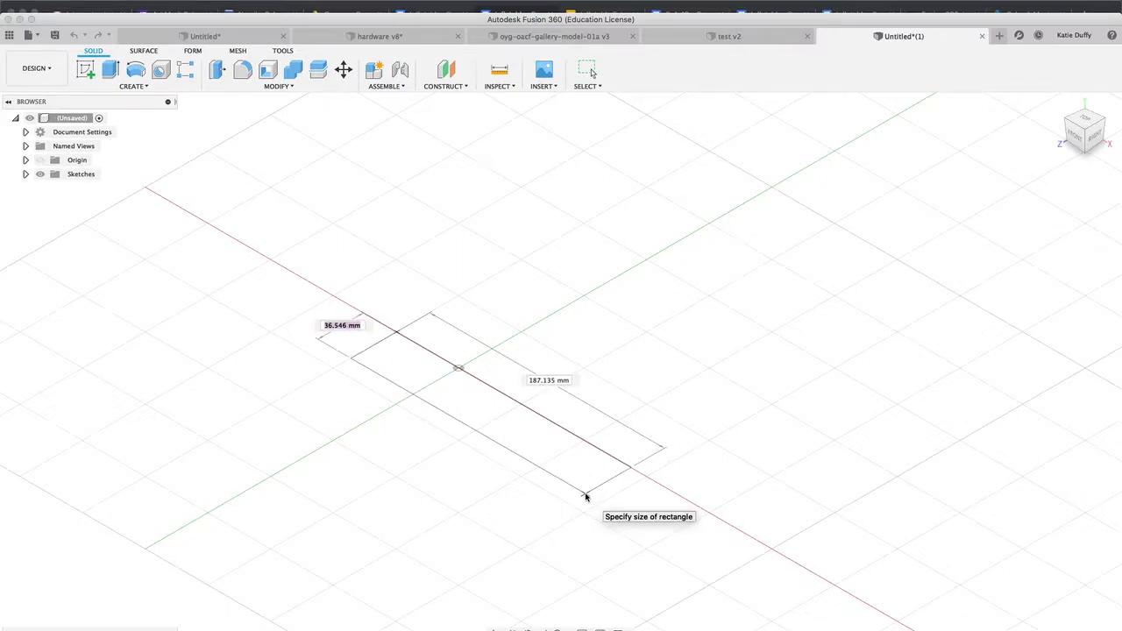
key(Escape)
Change the document's active units to inches.
click(25, 131)
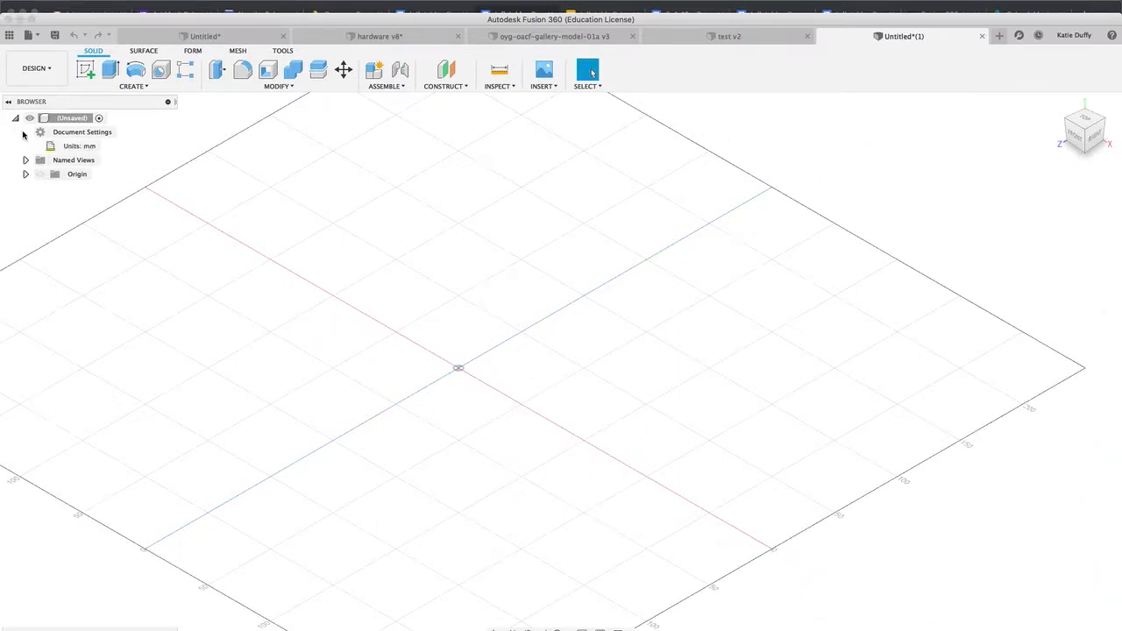
click(108, 147)
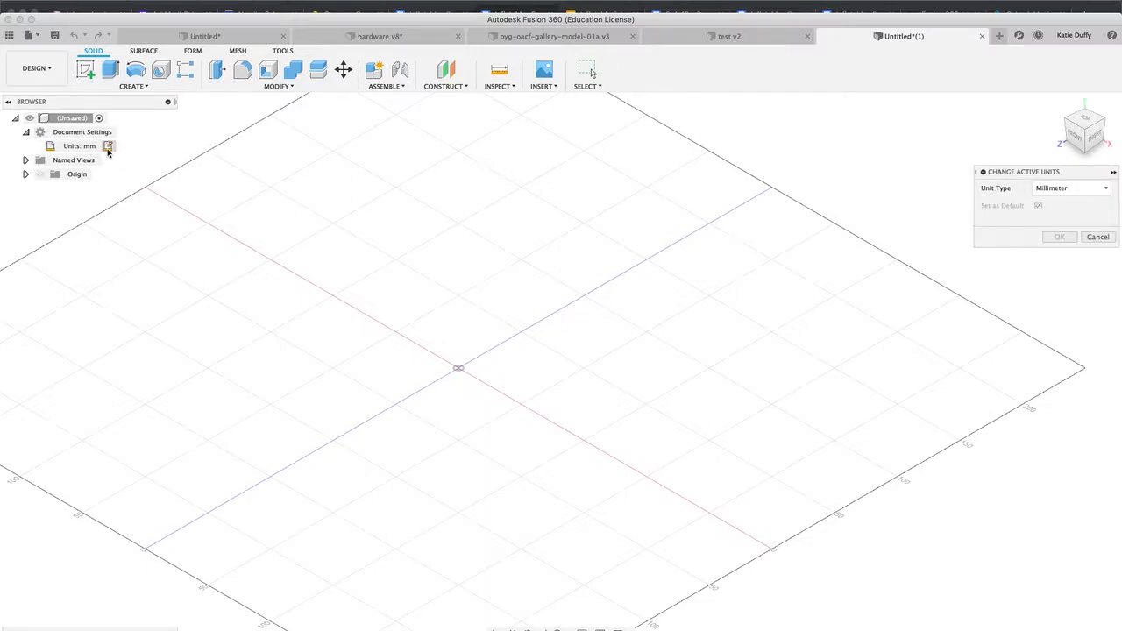
click(1055, 190)
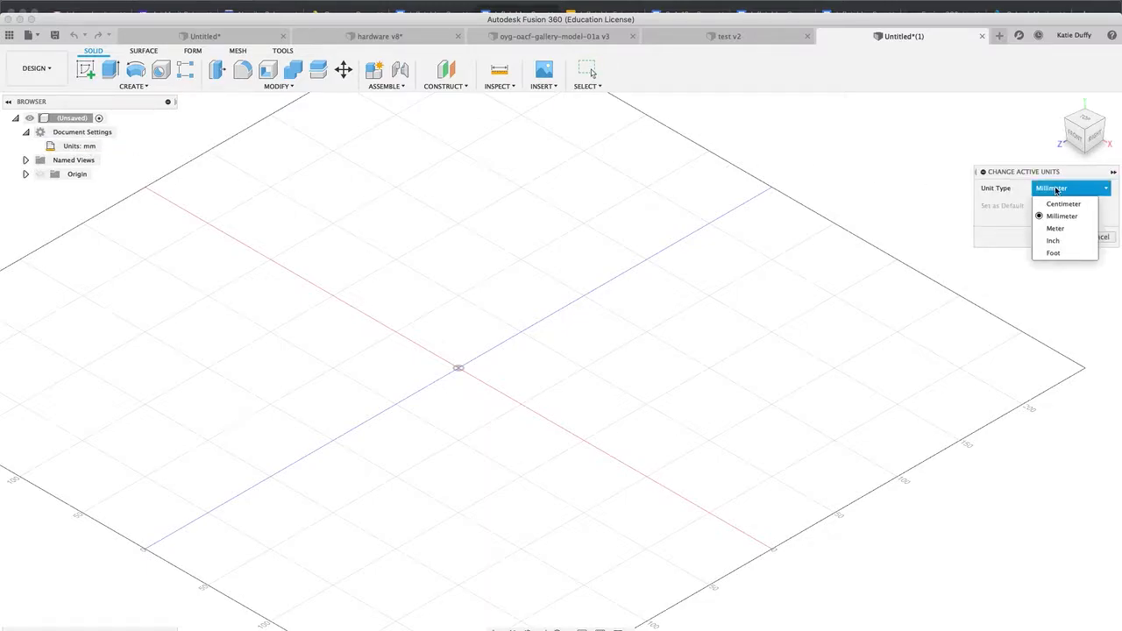
click(1057, 241)
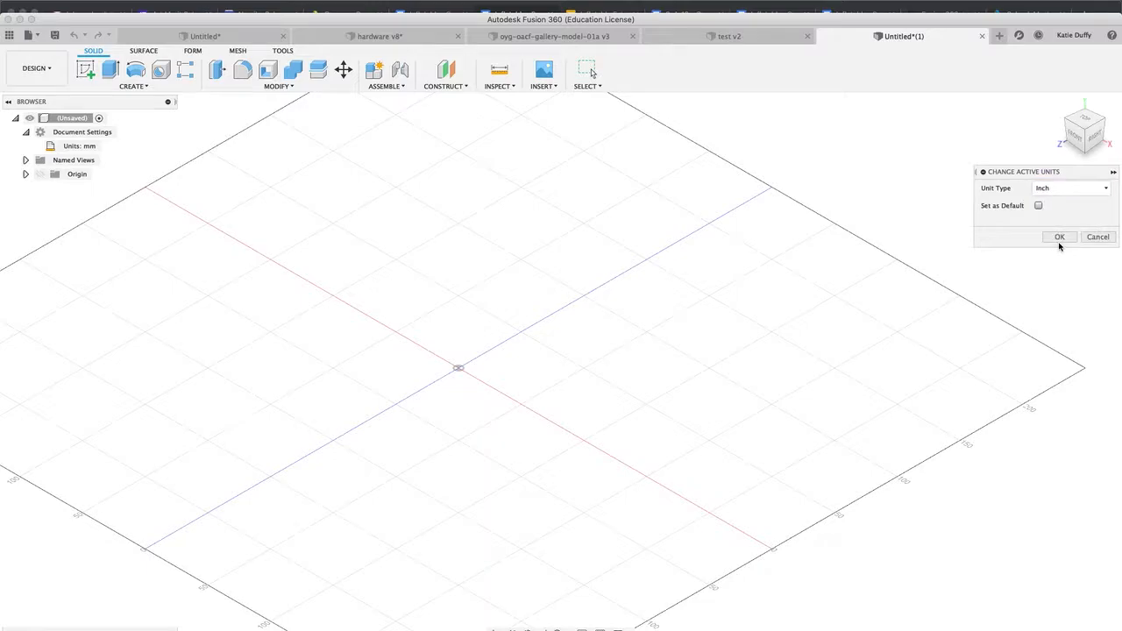
click(1059, 239)
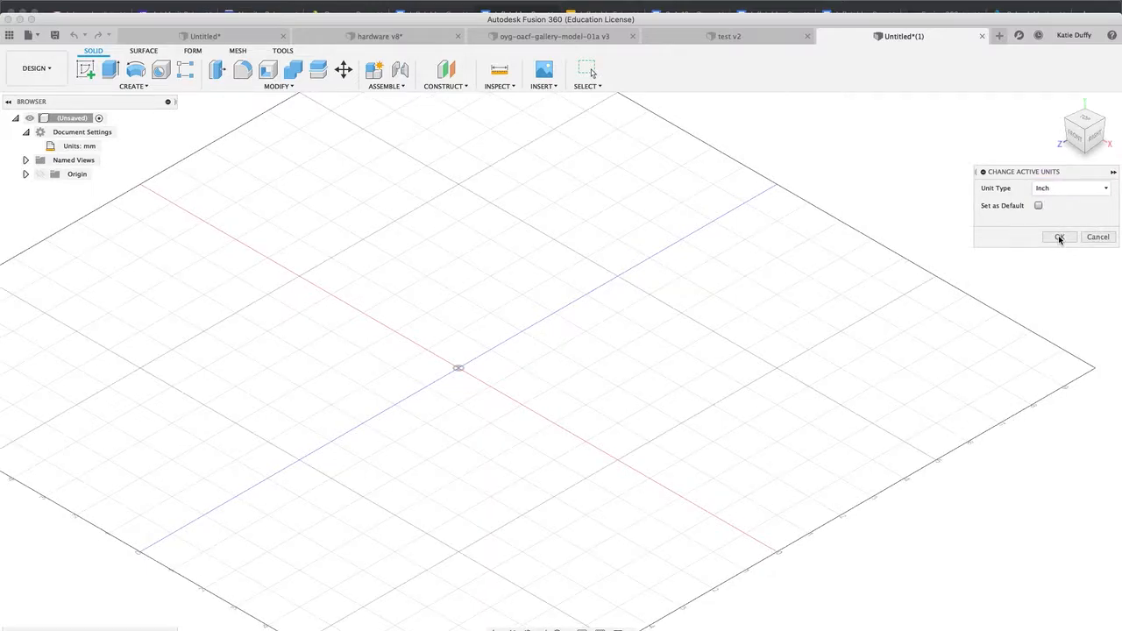
Start a Box on the horizontal ground plane with a rectangular base of about 56.4 by 16.6 in near the origin.
click(131, 86)
click(125, 233)
click(423, 374)
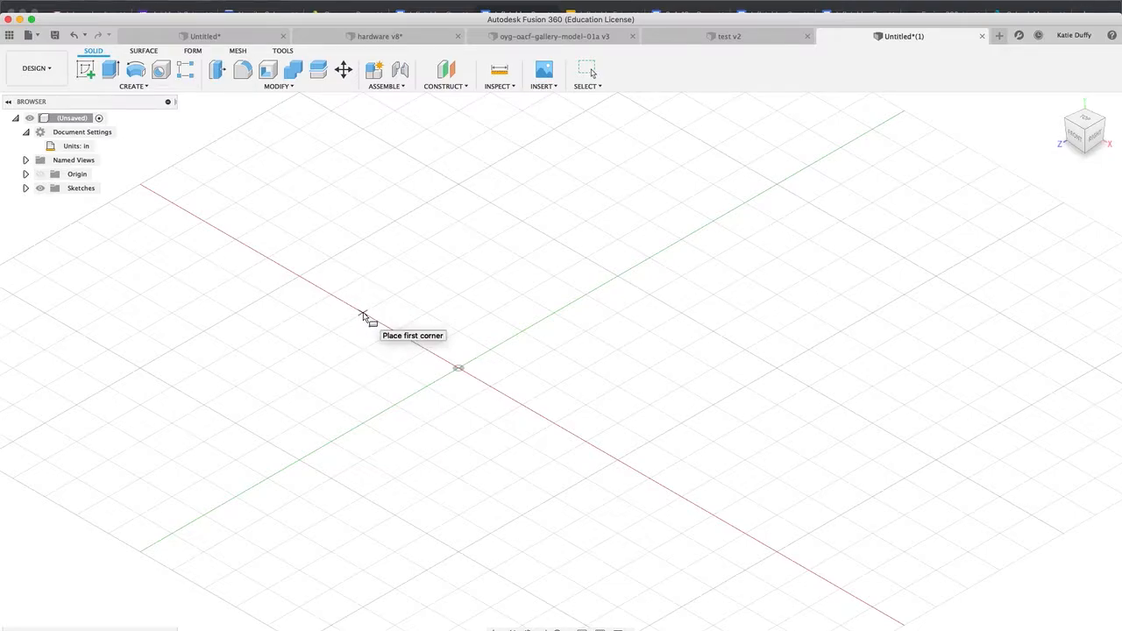
click(364, 316)
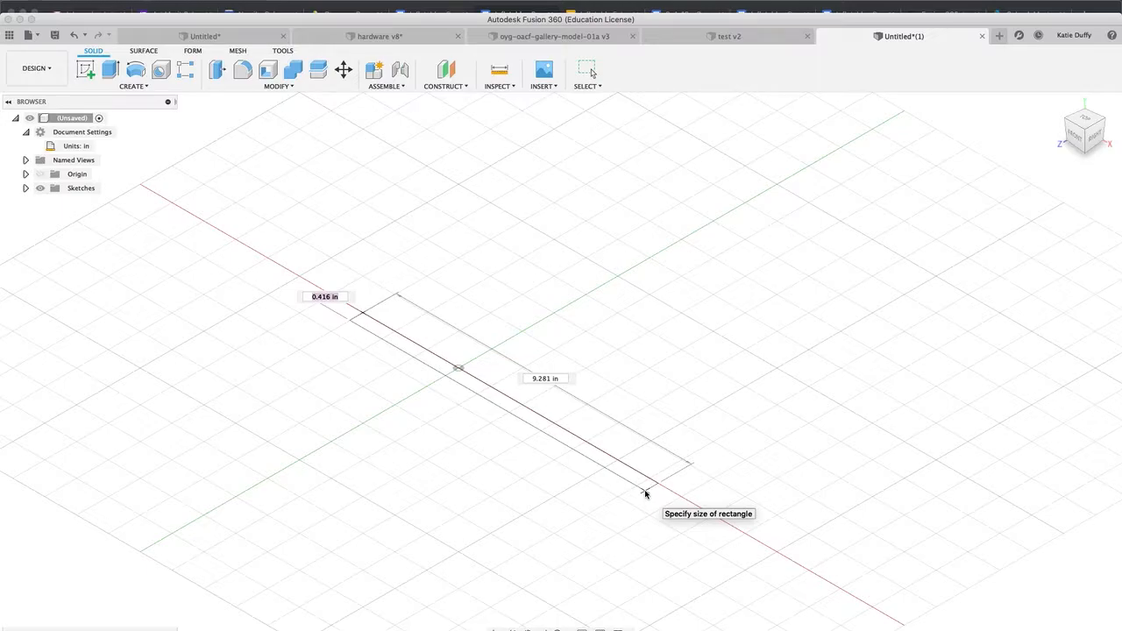
scroll(643, 487, down, 5)
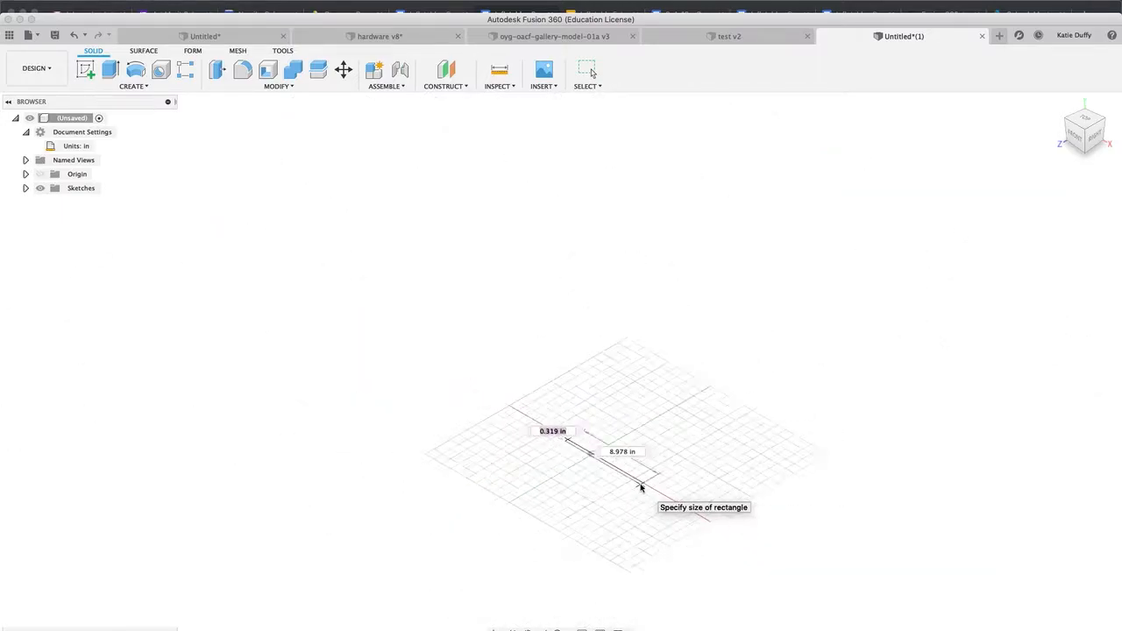
scroll(821, 574, up, 3)
scroll(824, 574, down, 5)
middle_drag(824, 574, 658, 410)
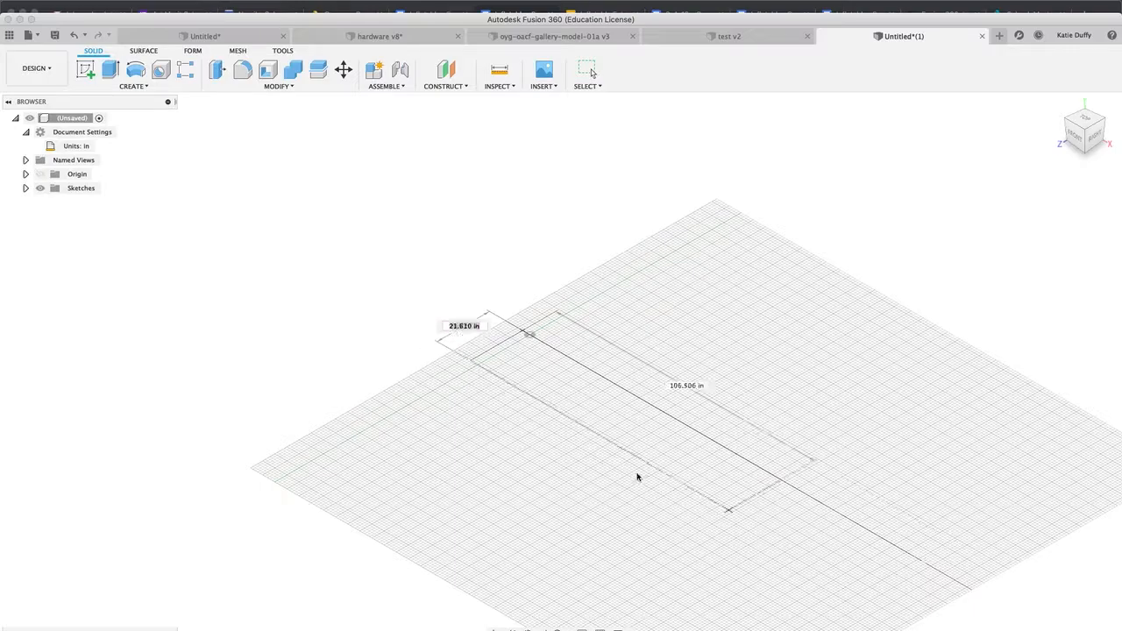
mouse_move(619, 459)
middle_down()
mouse_move(465, 346)
mouse_move(428, 353)
middle_up()
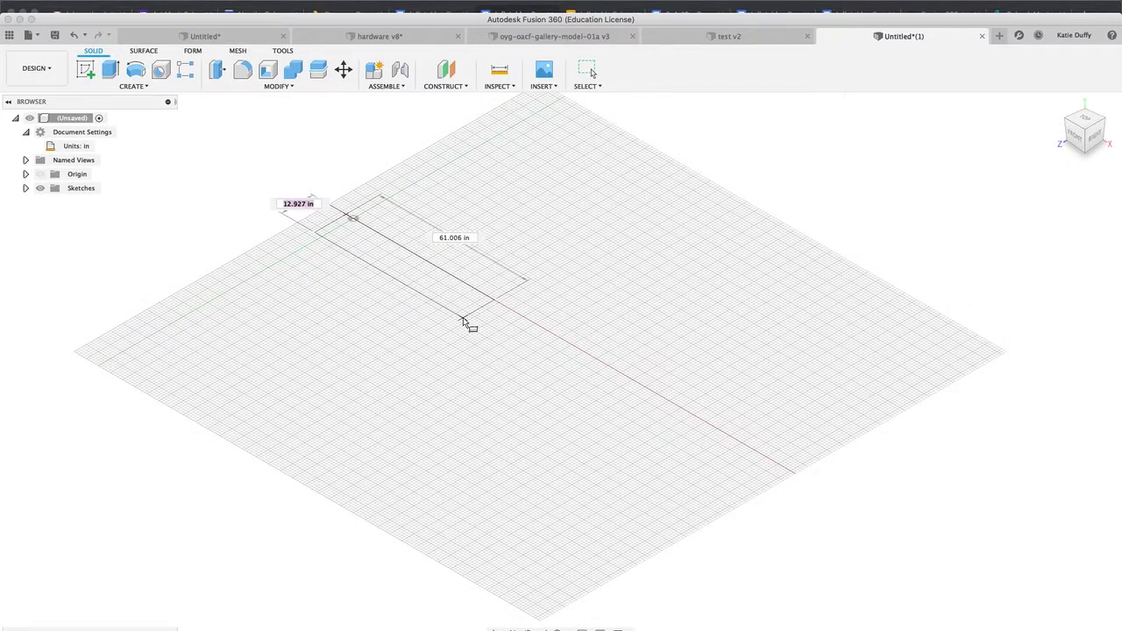
scroll(464, 323, up, 6)
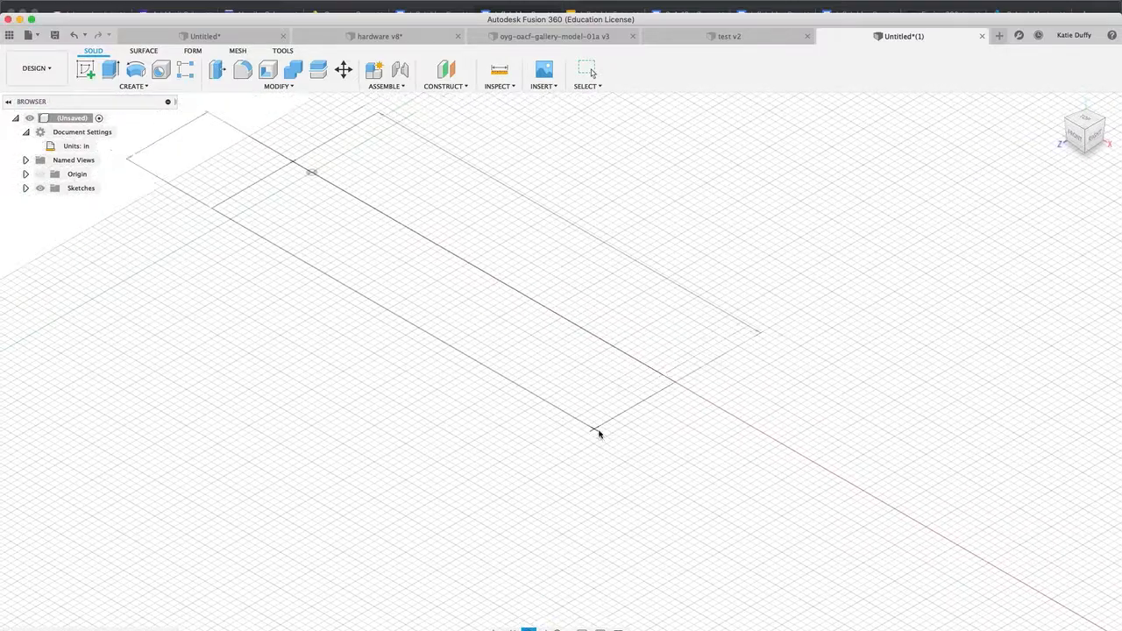
scroll(574, 417, down, 3)
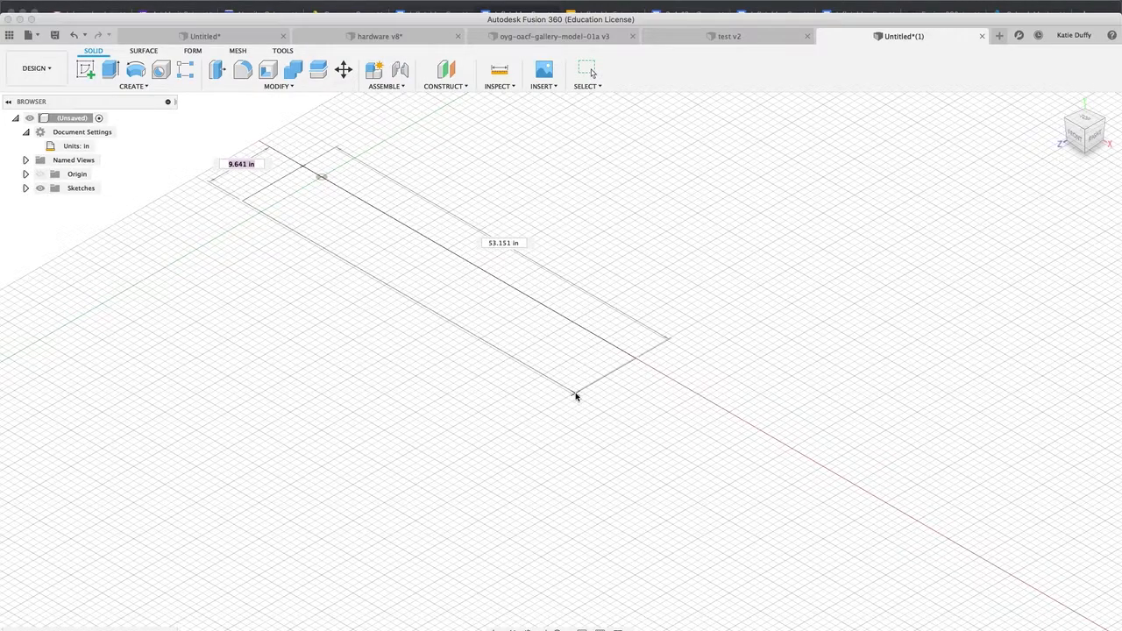
click(550, 431)
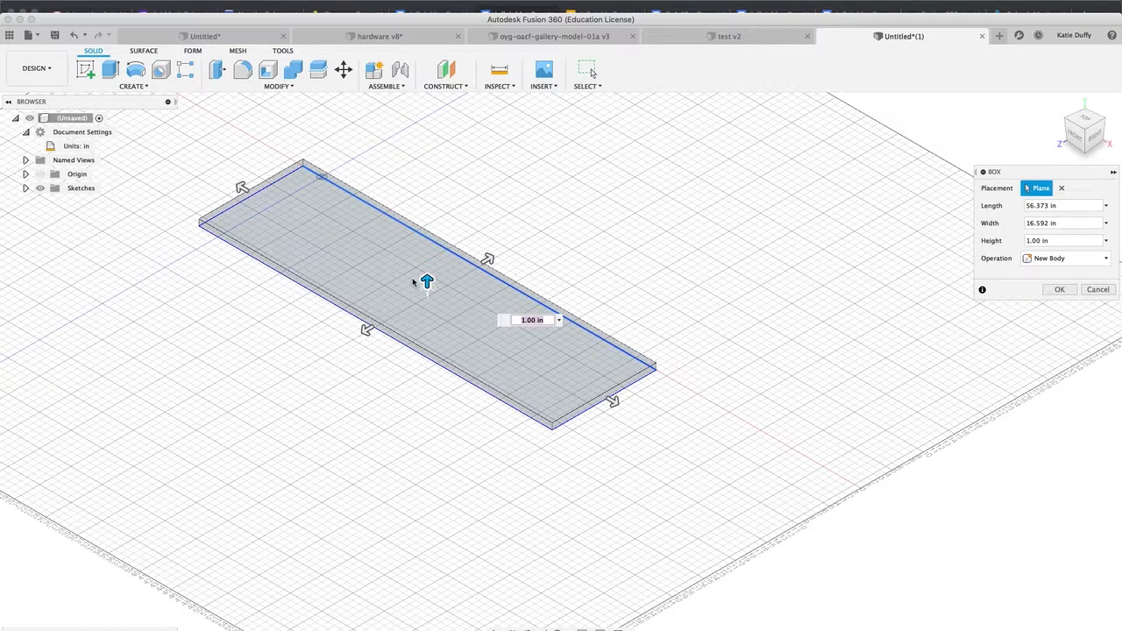
Raise the box to a height of 34 in and create it as a new body.
drag(427, 281, 427, 98)
scroll(446, 174, down, 5)
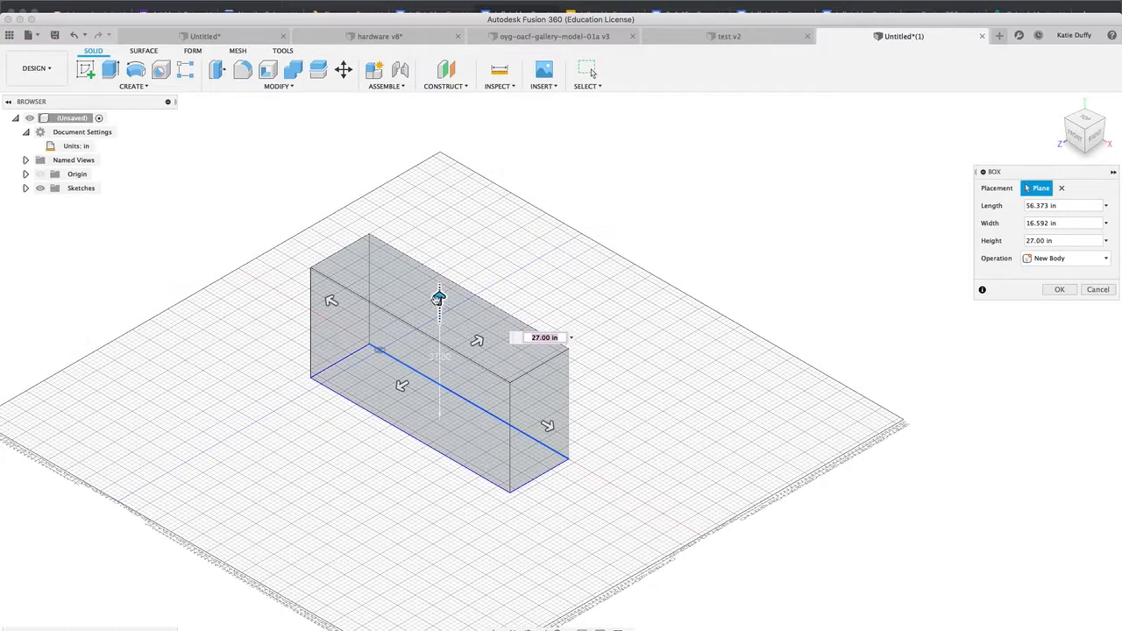
drag(439, 296, 438, 260)
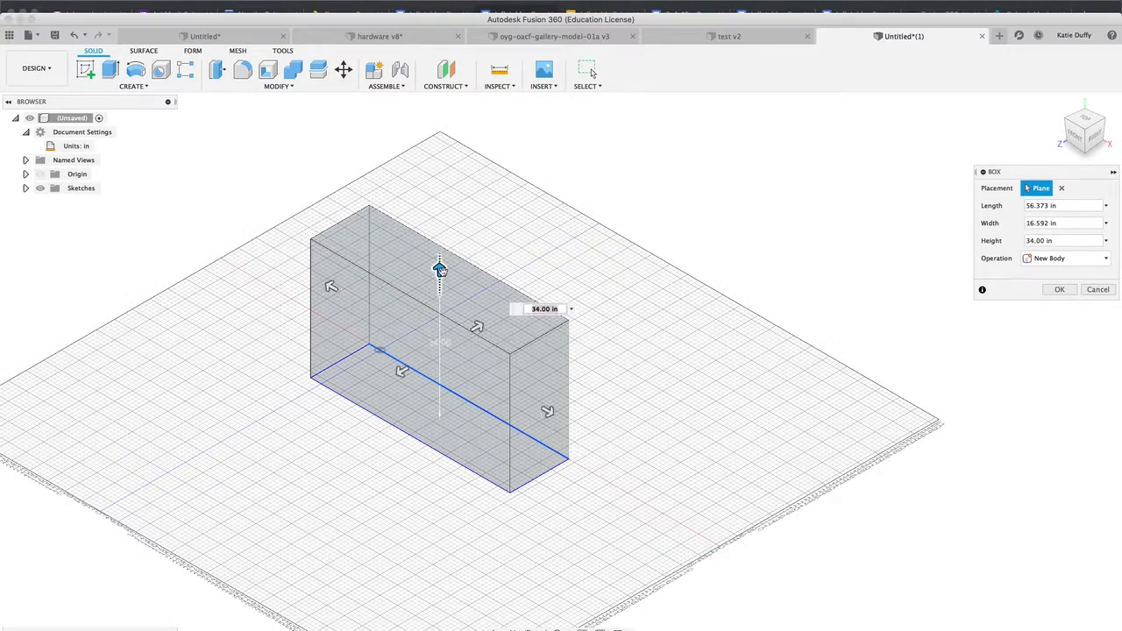
click(1058, 290)
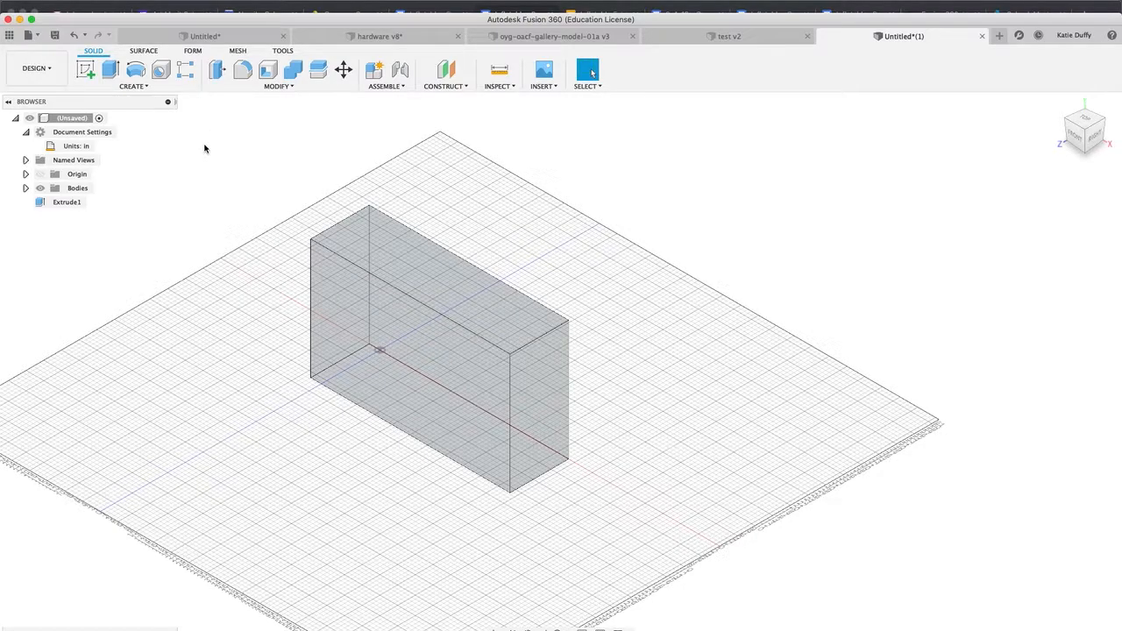
Start a second Box on the block's top face with a narrow lengthwise rectangle of about 60.6 by 3.7 in, overhanging both ends.
click(136, 86)
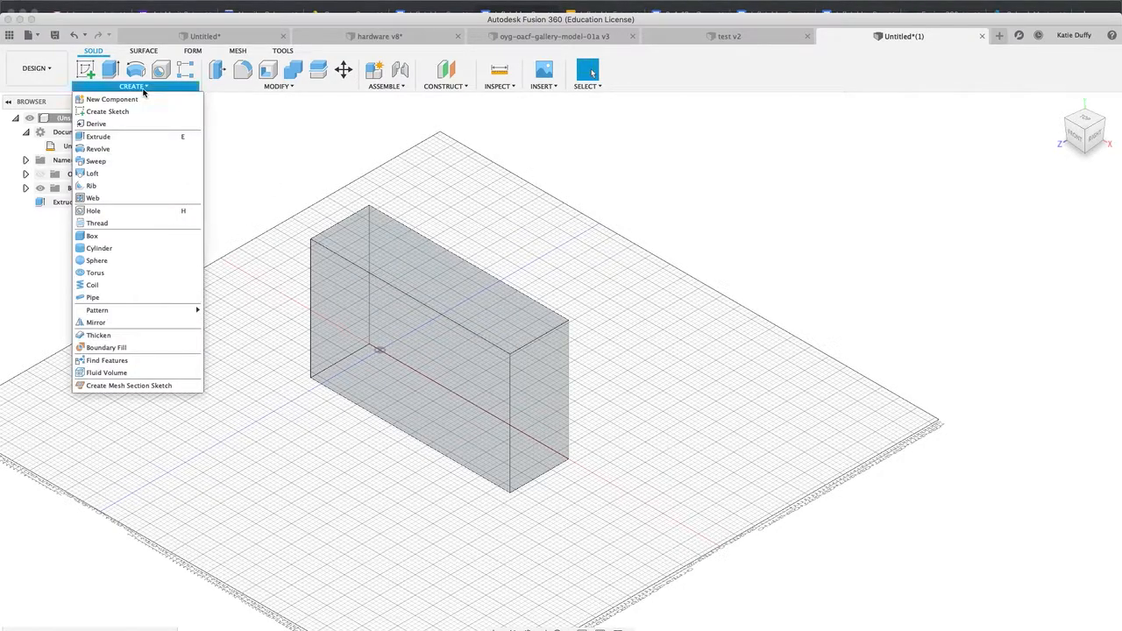
click(92, 235)
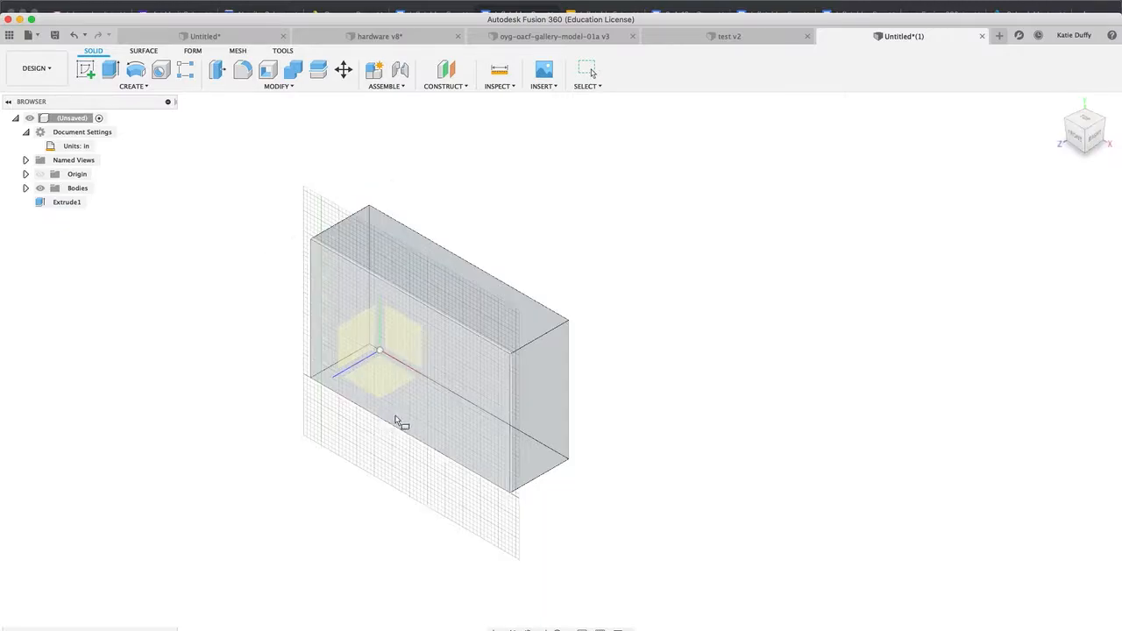
click(549, 333)
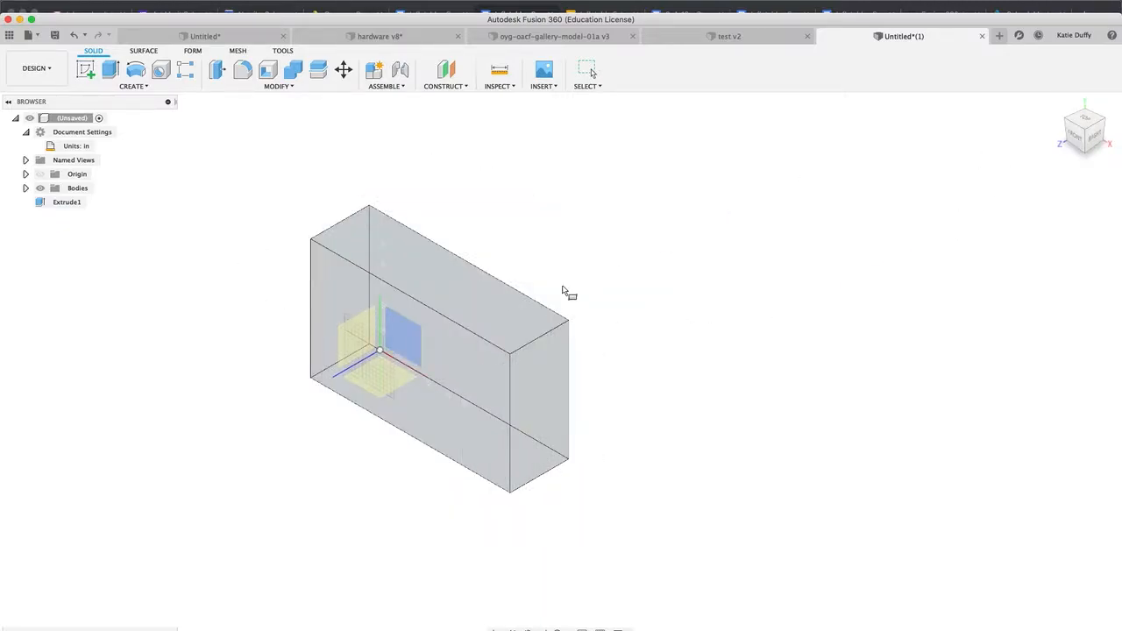
mouse_move(573, 238)
shift+middle_down()
mouse_move(491, 299)
mouse_move(434, 259)
shift+middle_up()
click(503, 283)
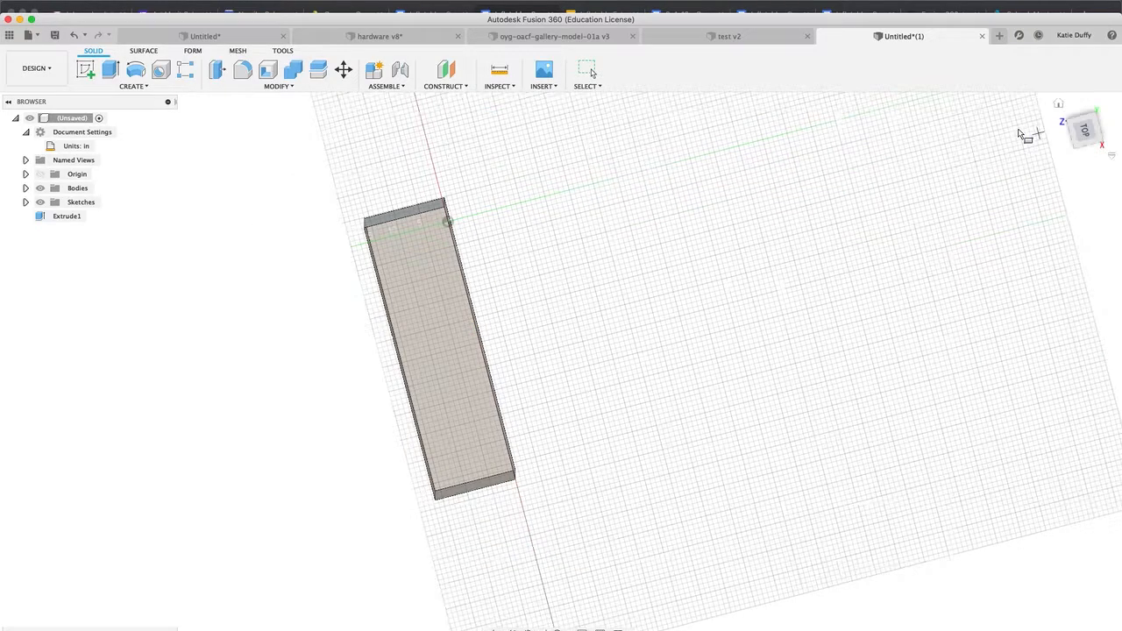
click(1087, 129)
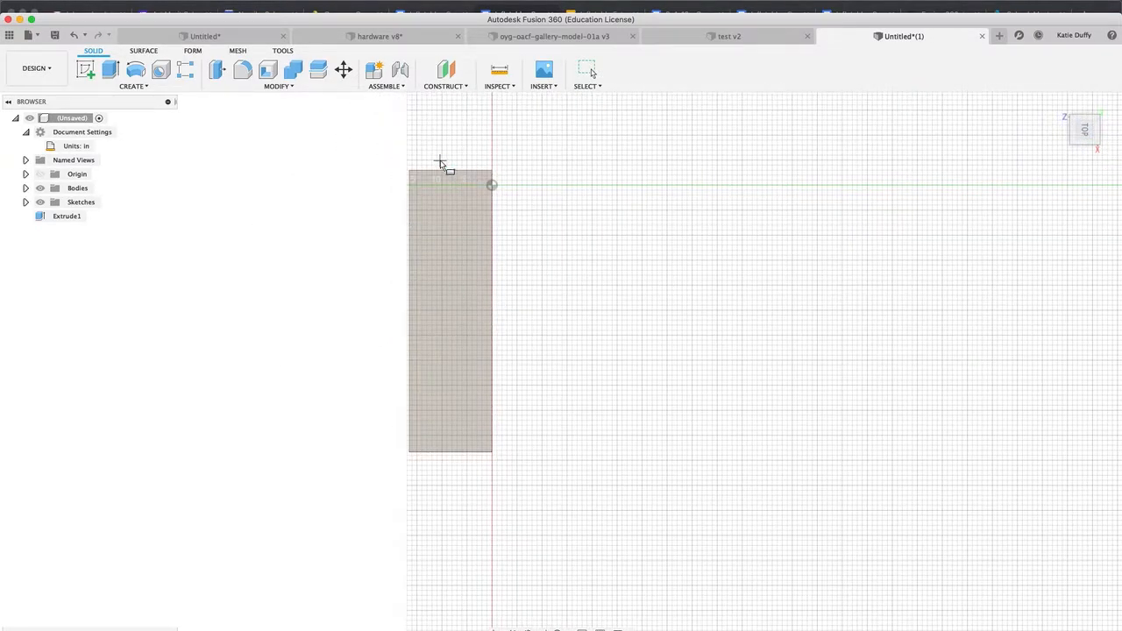
click(440, 161)
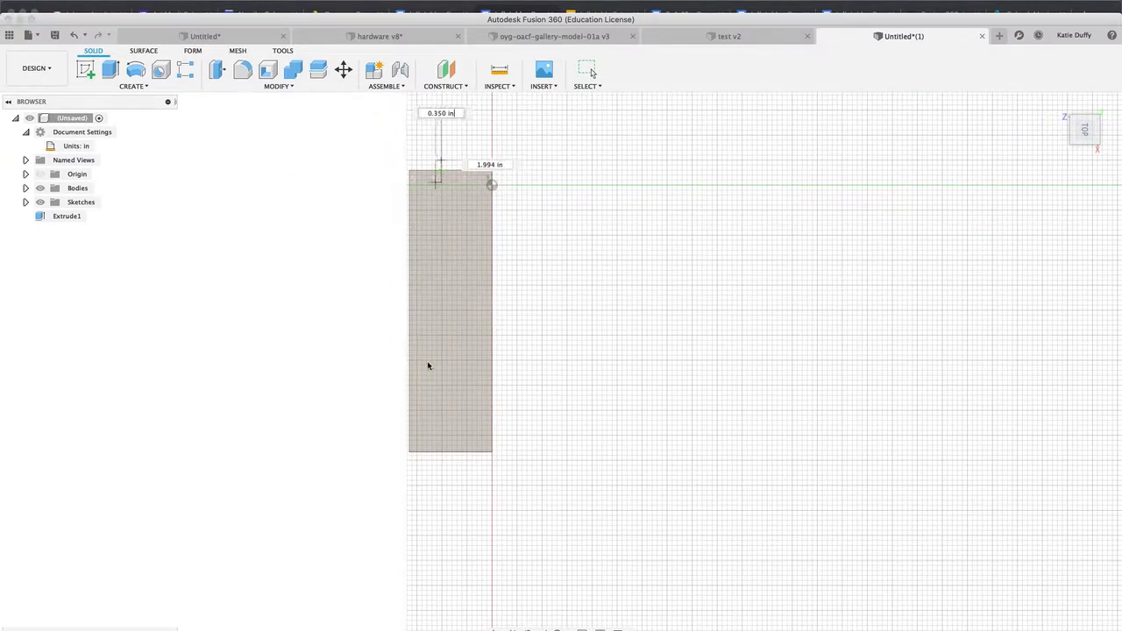
click(459, 465)
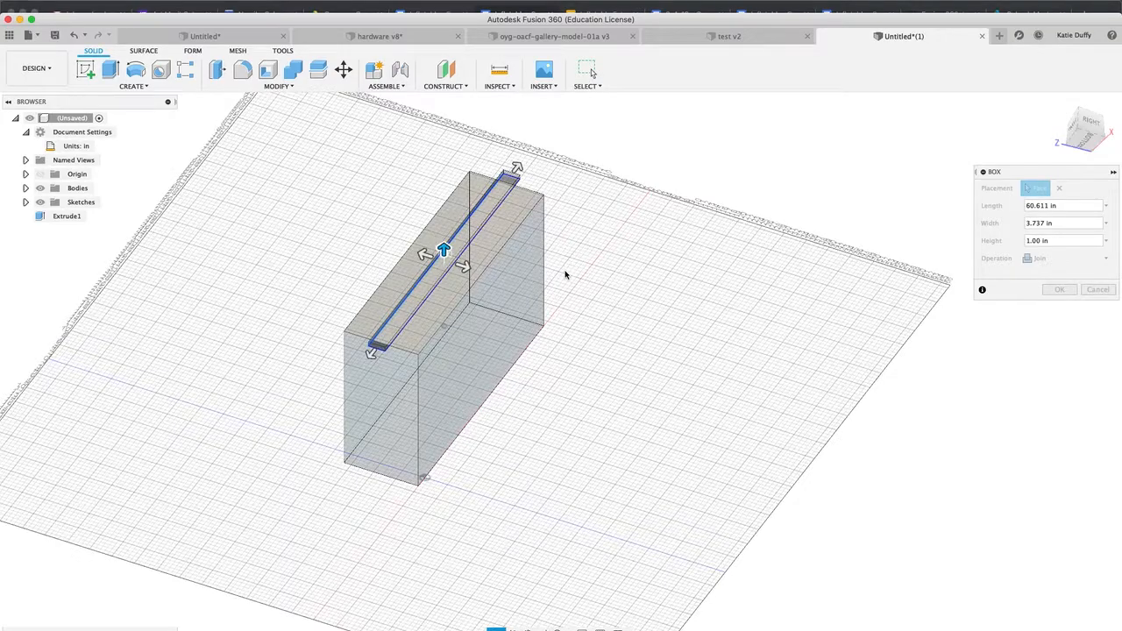
Extend the narrow lengthwise box down through the block to a height of -36 in, past the block's underside.
shift+middle_drag(446, 290, 518, 343)
shift+middle_drag(544, 406, 391, 282)
shift+middle_drag(627, 269, 580, 298)
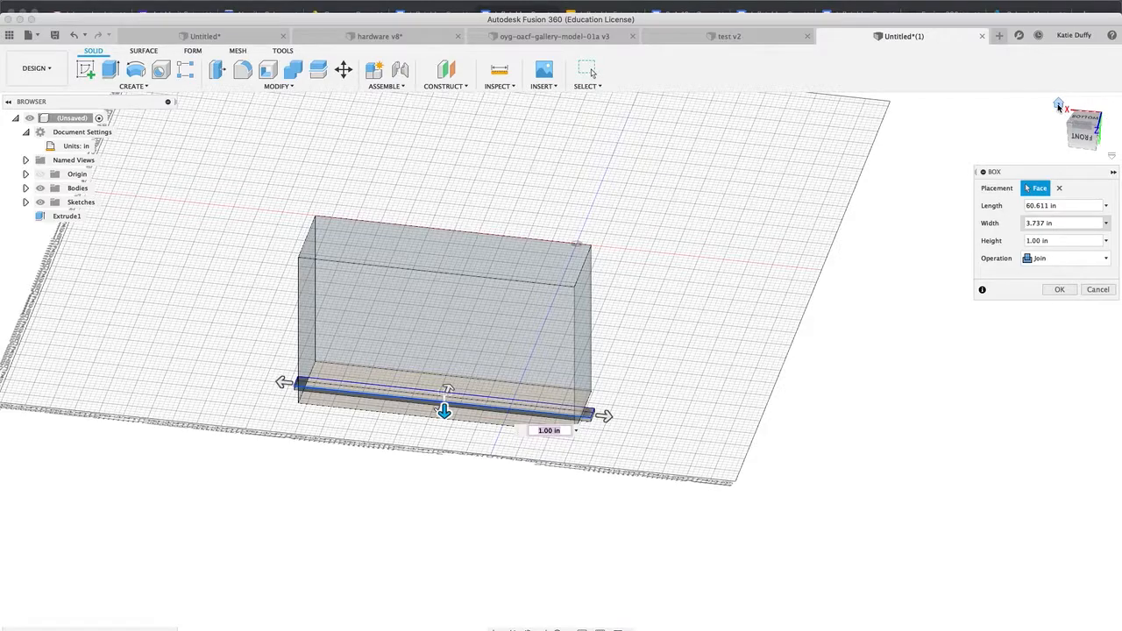
click(1059, 104)
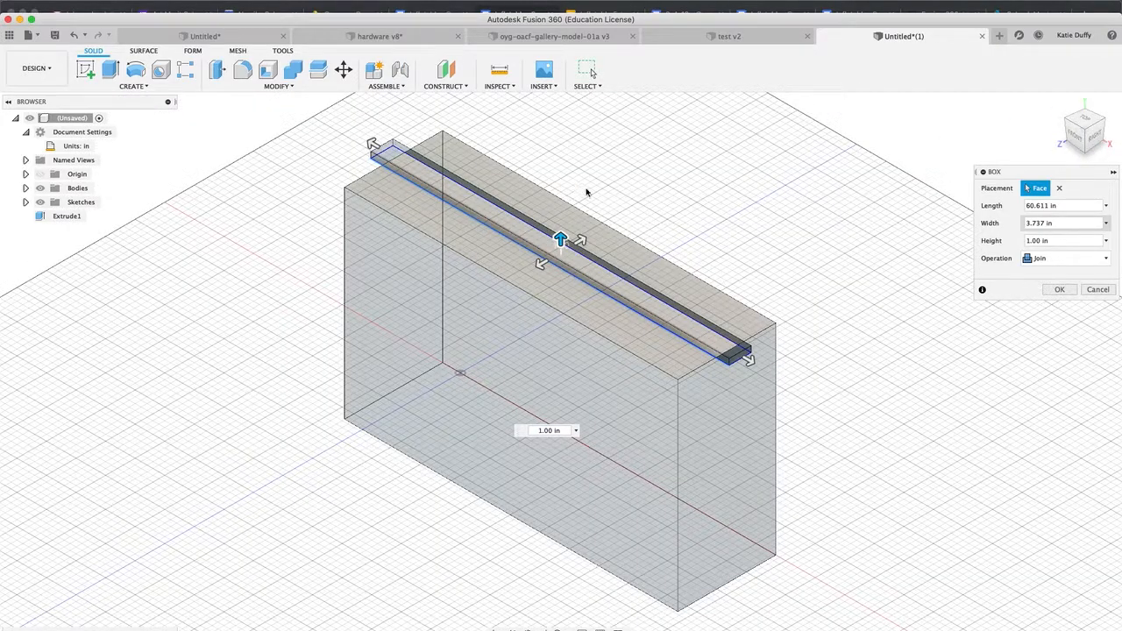
scroll(554, 250, down, 3)
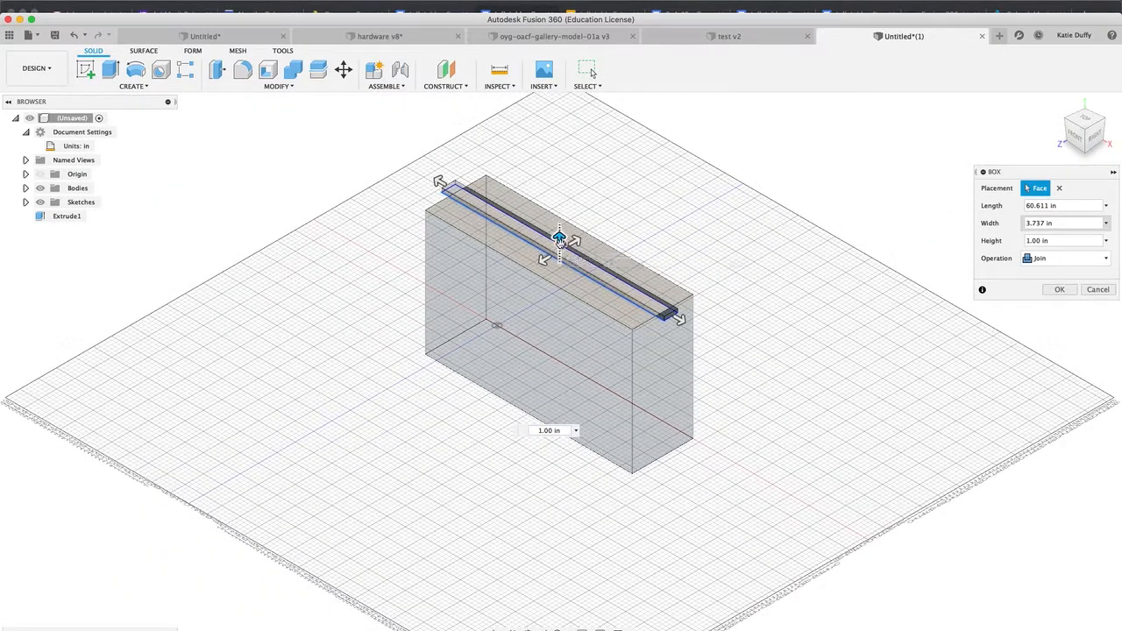
mouse_move(559, 237)
mouse_down()
mouse_move(550, 407)
mouse_move(556, 399)
mouse_up()
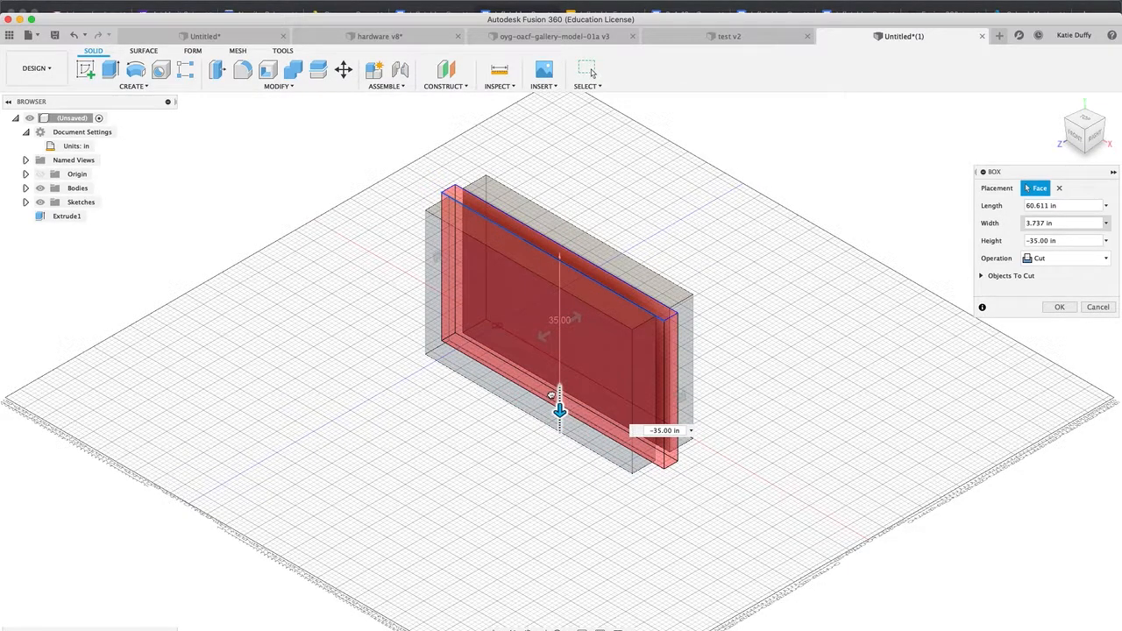
shift+middle_drag(737, 301, 731, 228)
click(1085, 128)
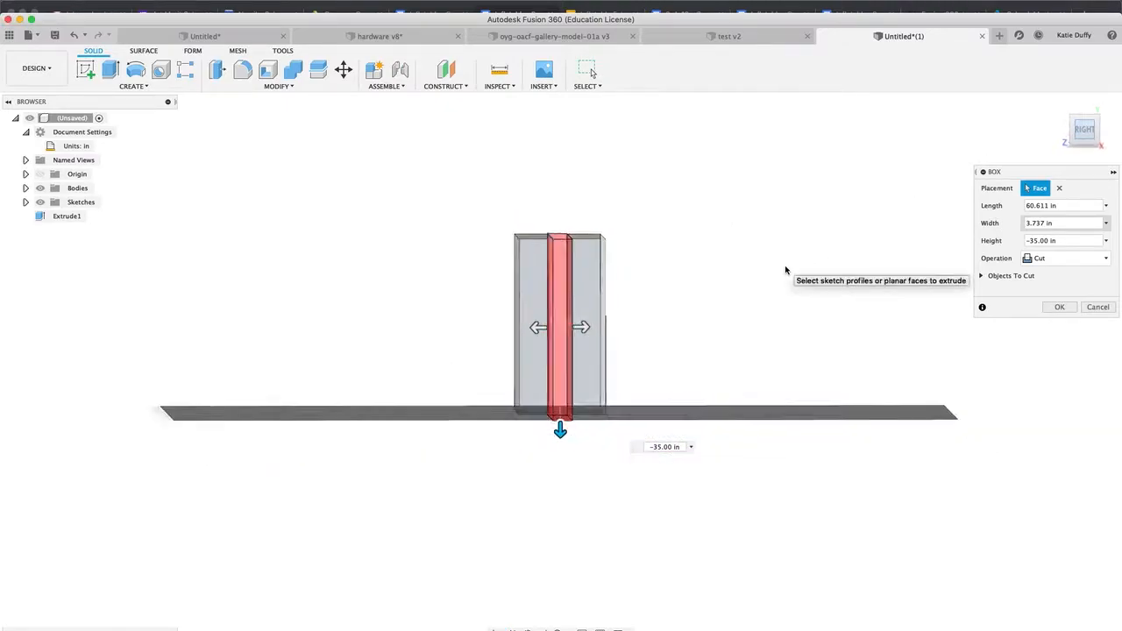
drag(476, 538, 476, 534)
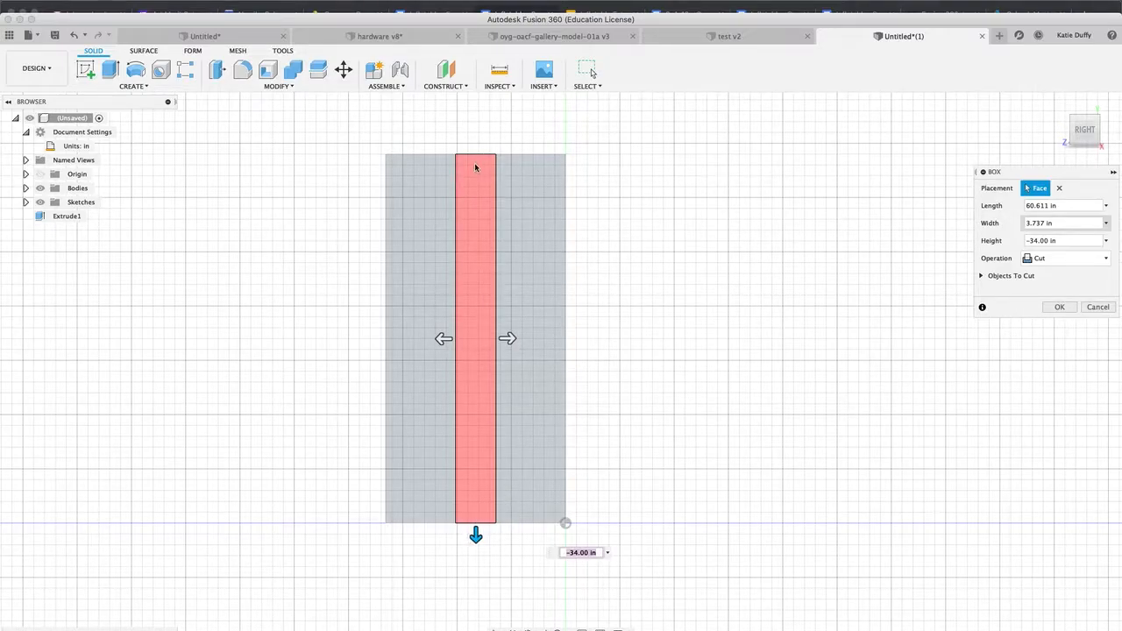
drag(475, 536, 475, 557)
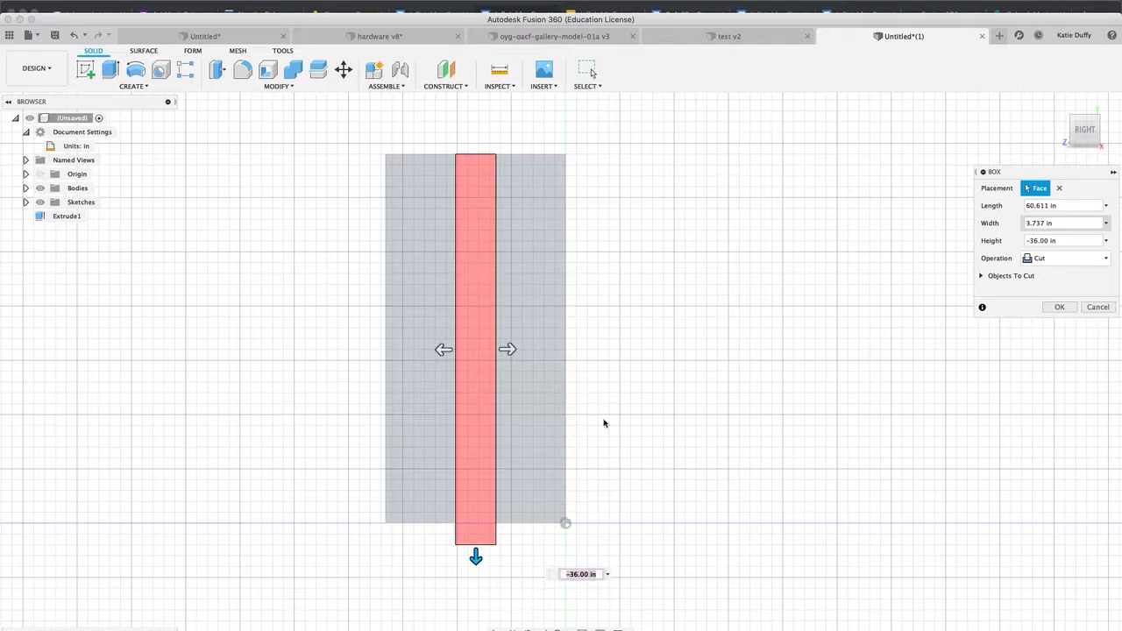
Change the narrow box's operation from Cut to New Body and create it.
click(1069, 259)
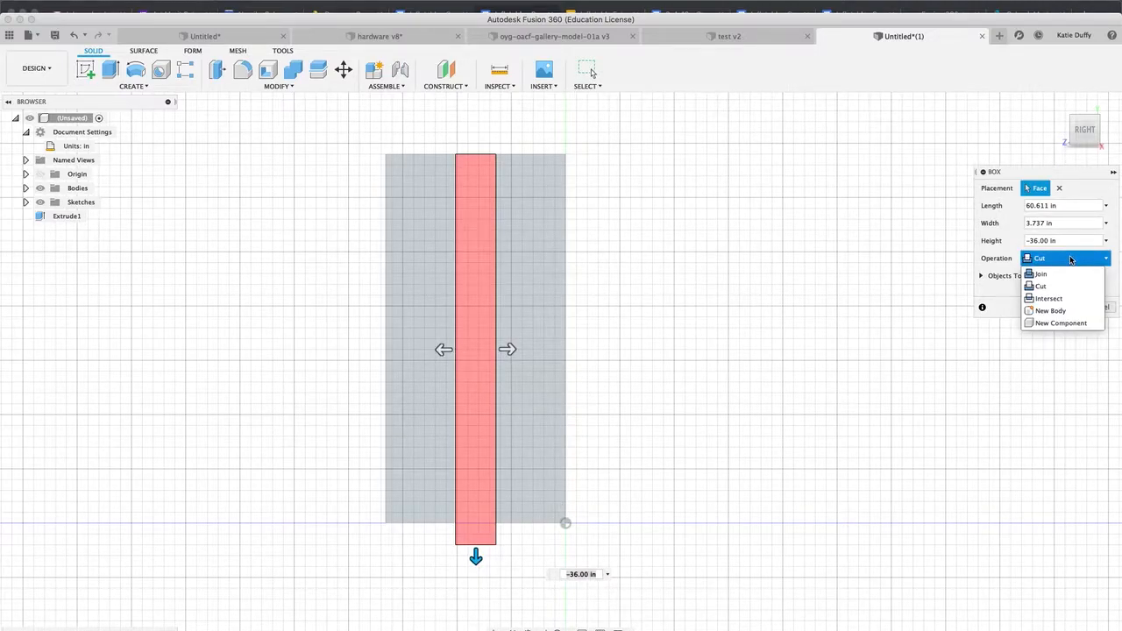
click(1064, 313)
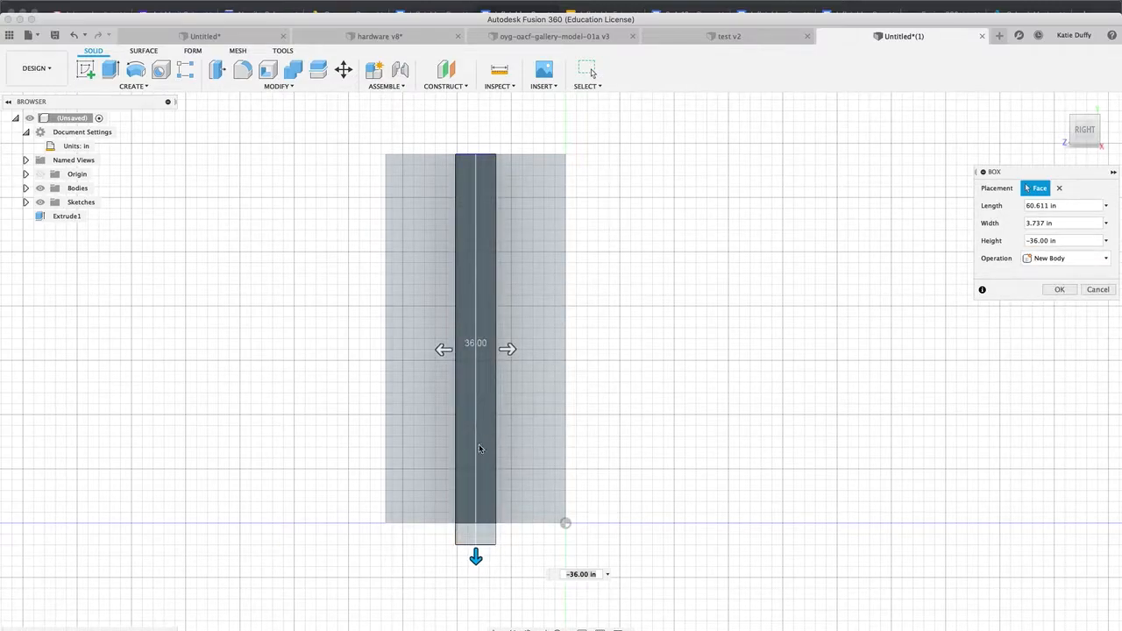
click(1058, 289)
Move the narrow slab body straight up by 2 in, moving the whole body instead of a single face.
mouse_move(688, 438)
shift+middle_down()
mouse_move(696, 418)
mouse_move(737, 424)
mouse_move(708, 449)
shift+middle_up()
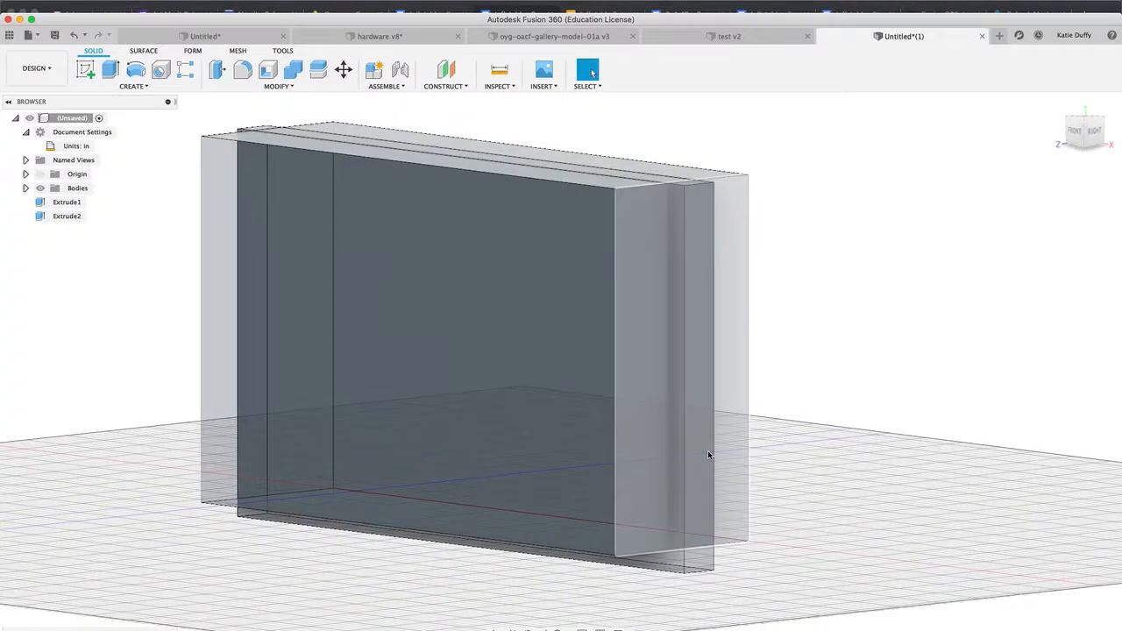
click(694, 565)
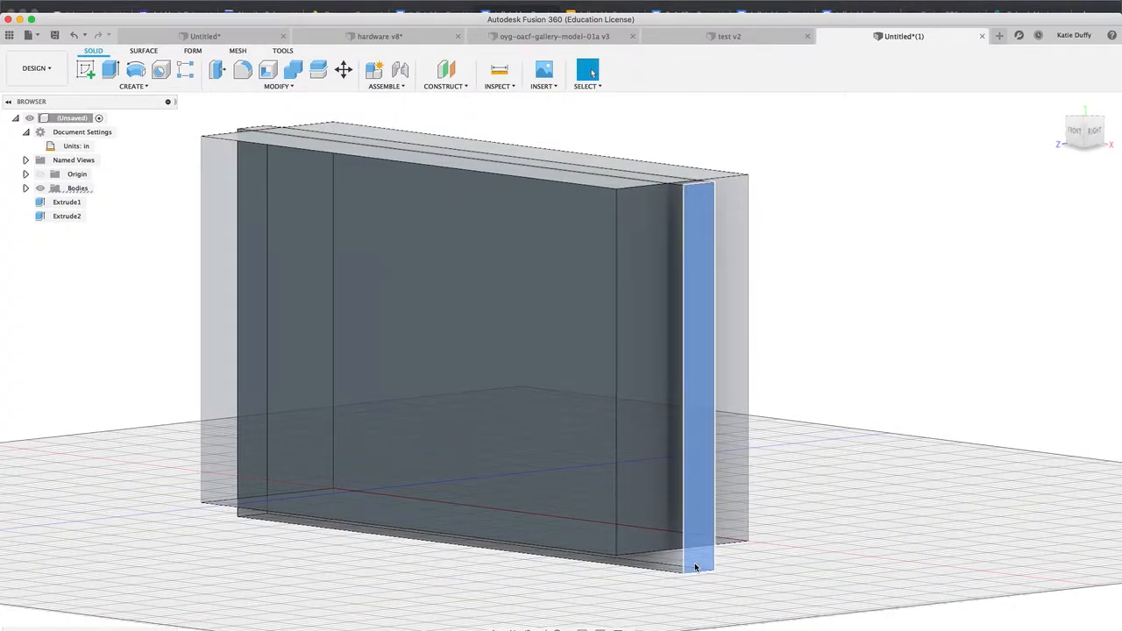
right_click(695, 567)
click(659, 584)
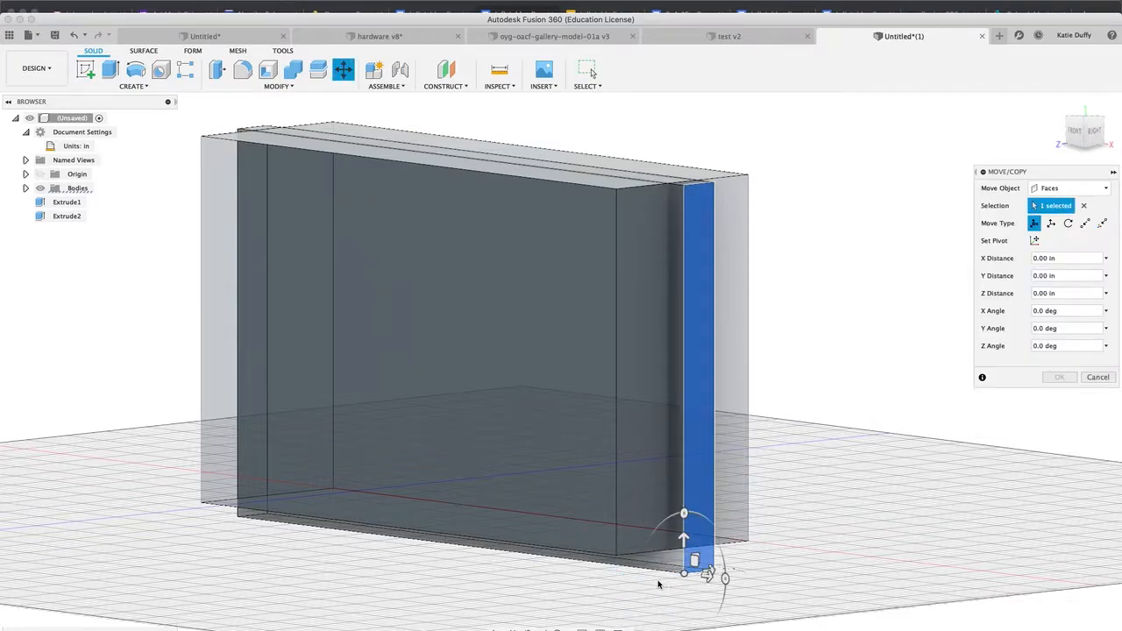
click(1063, 187)
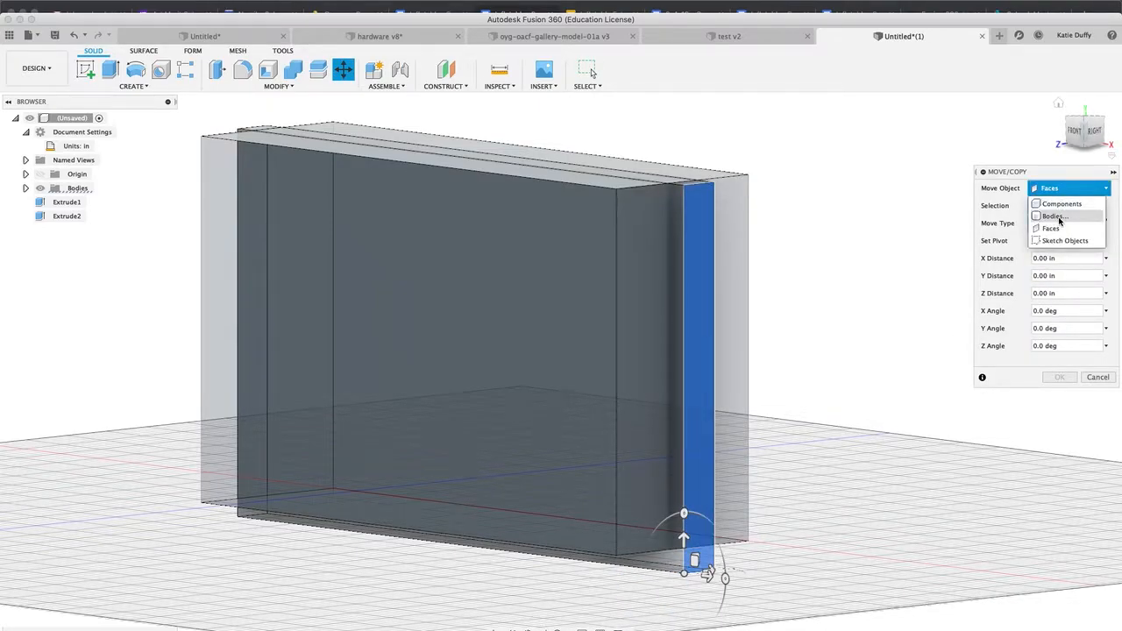
click(1056, 217)
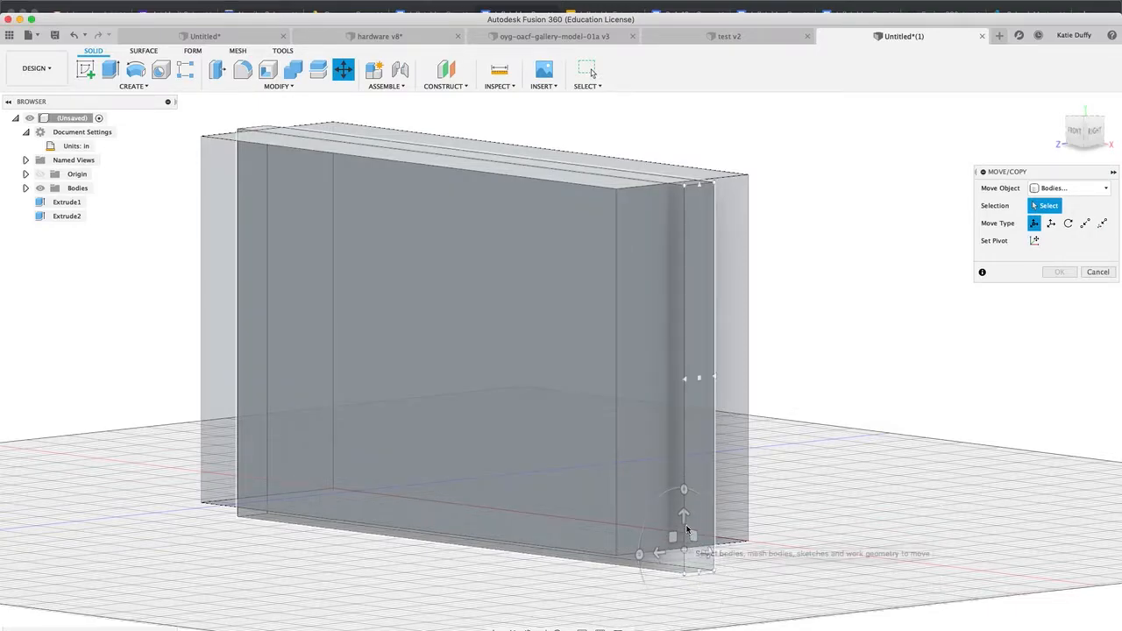
click(683, 524)
drag(684, 494, 684, 474)
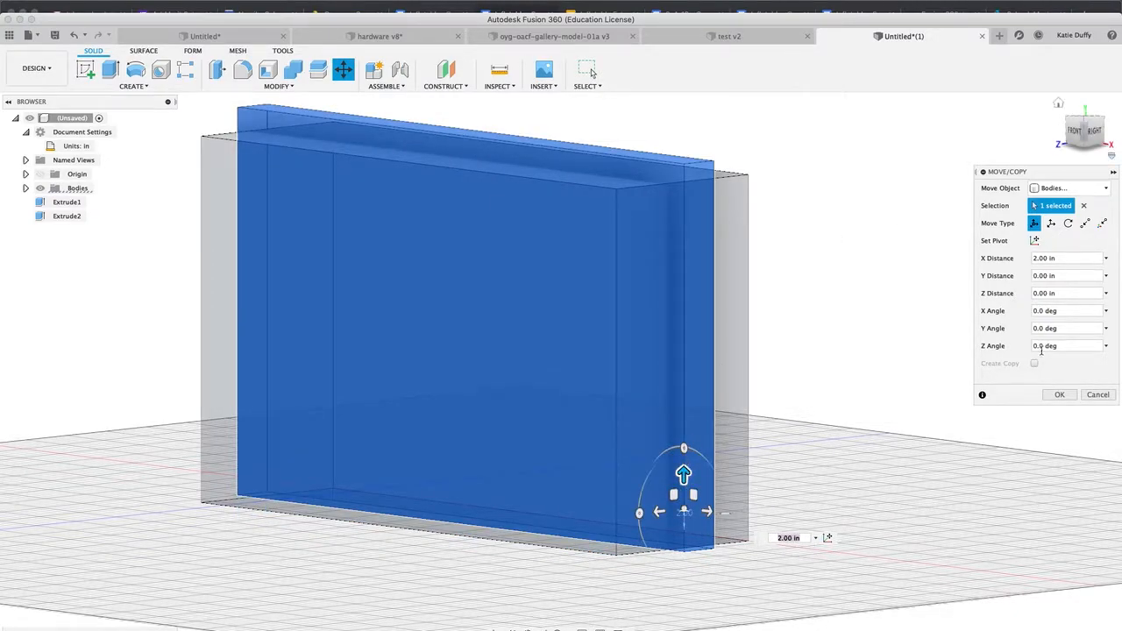
click(1062, 395)
Start a Box on the narrow slab's top face with a base of about 3.6 by 3.7 in spanning the slab's width.
shift+middle_drag(917, 383, 888, 369)
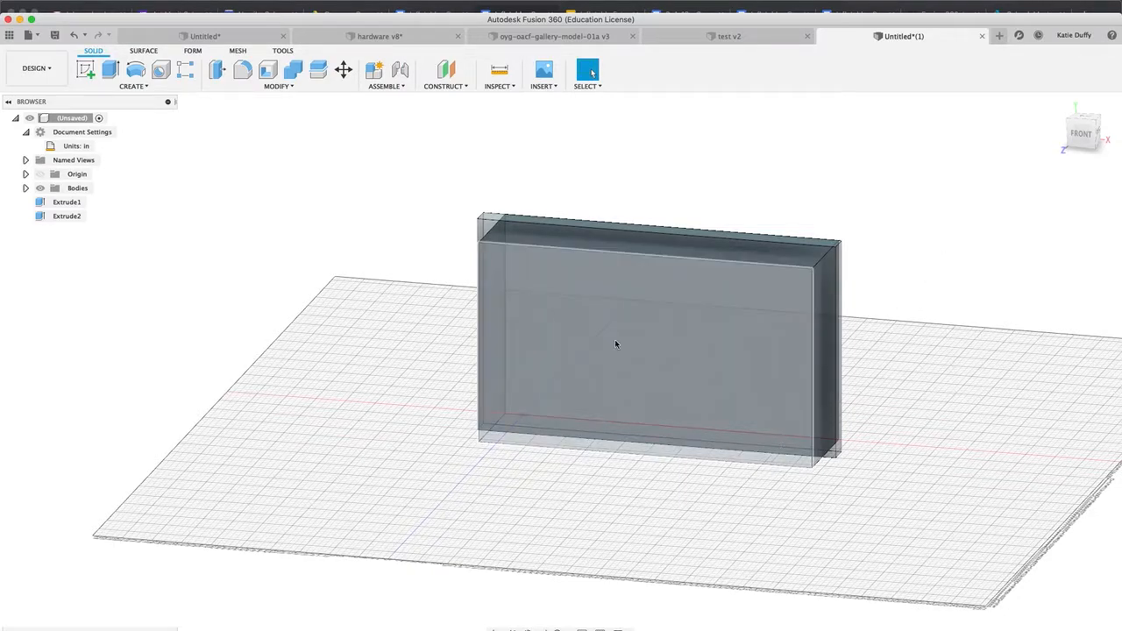
shift+middle_drag(532, 291, 285, 239)
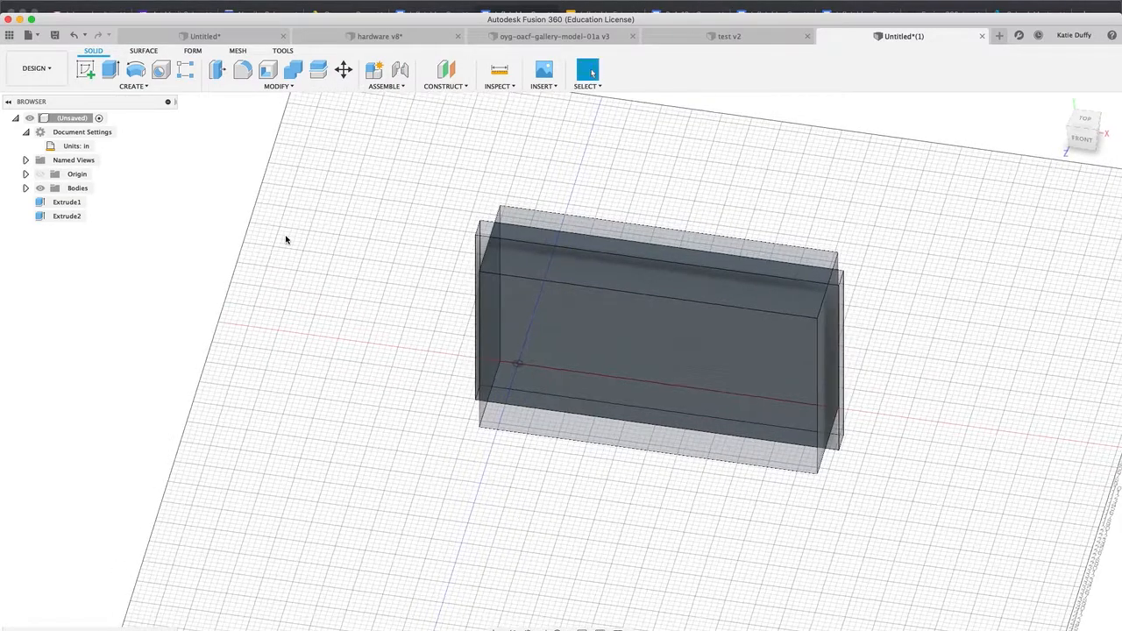
click(144, 88)
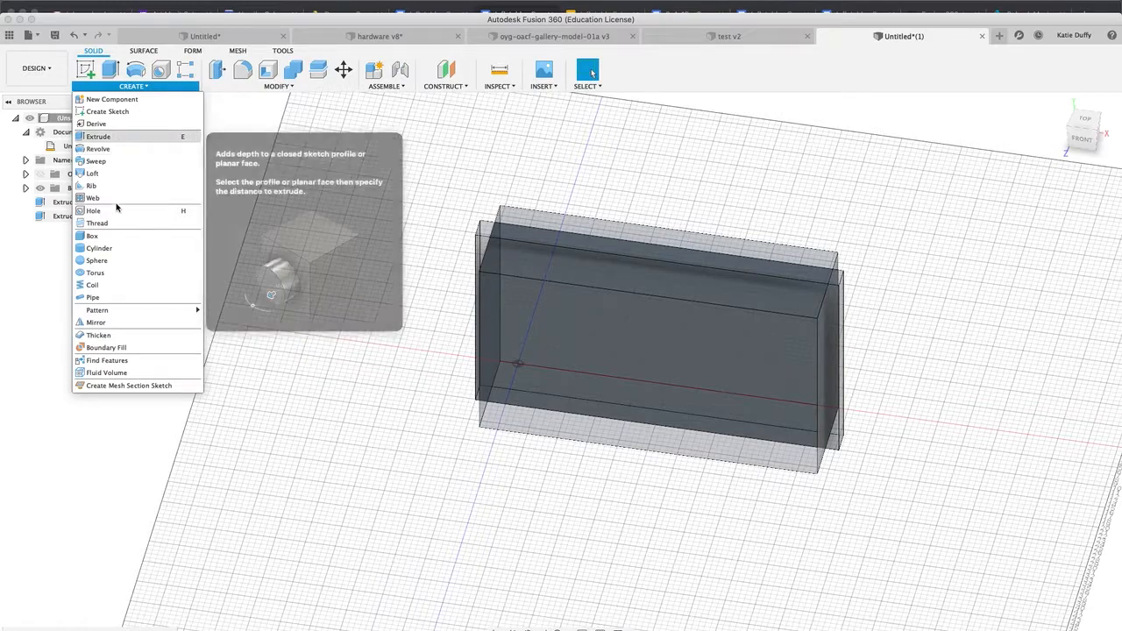
click(91, 236)
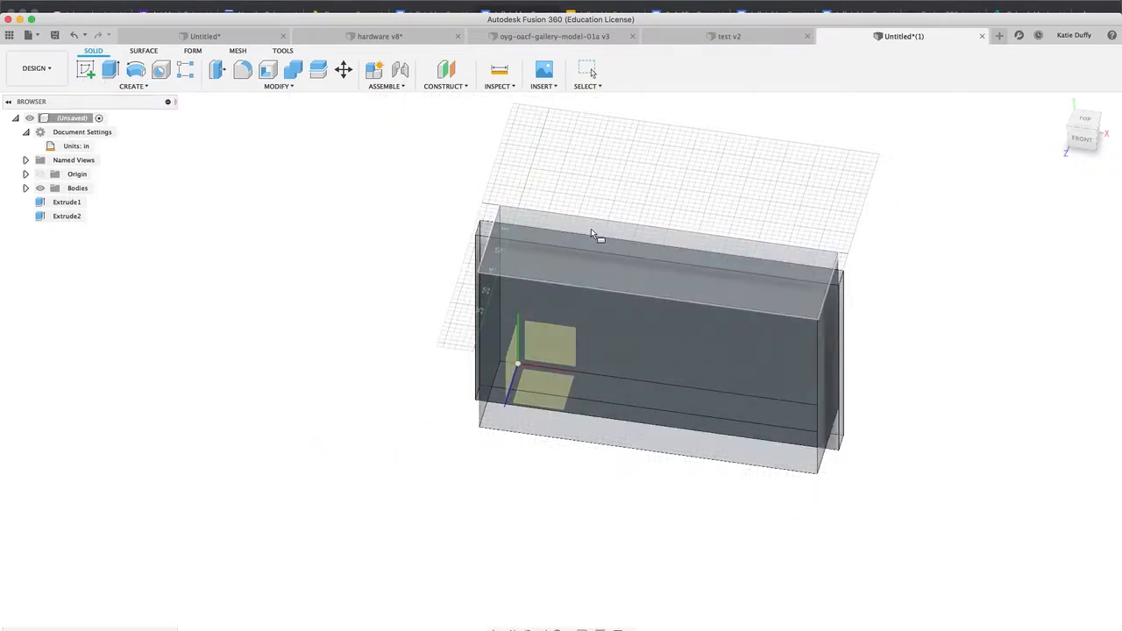
shift+middle_drag(383, 331, 413, 294)
click(510, 263)
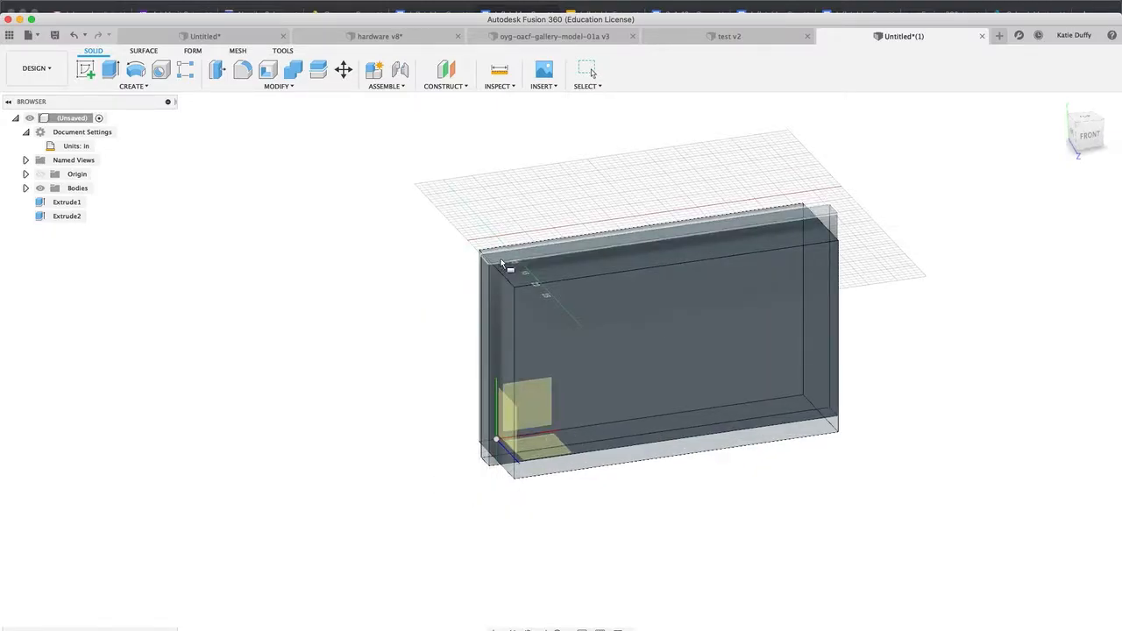
click(1088, 121)
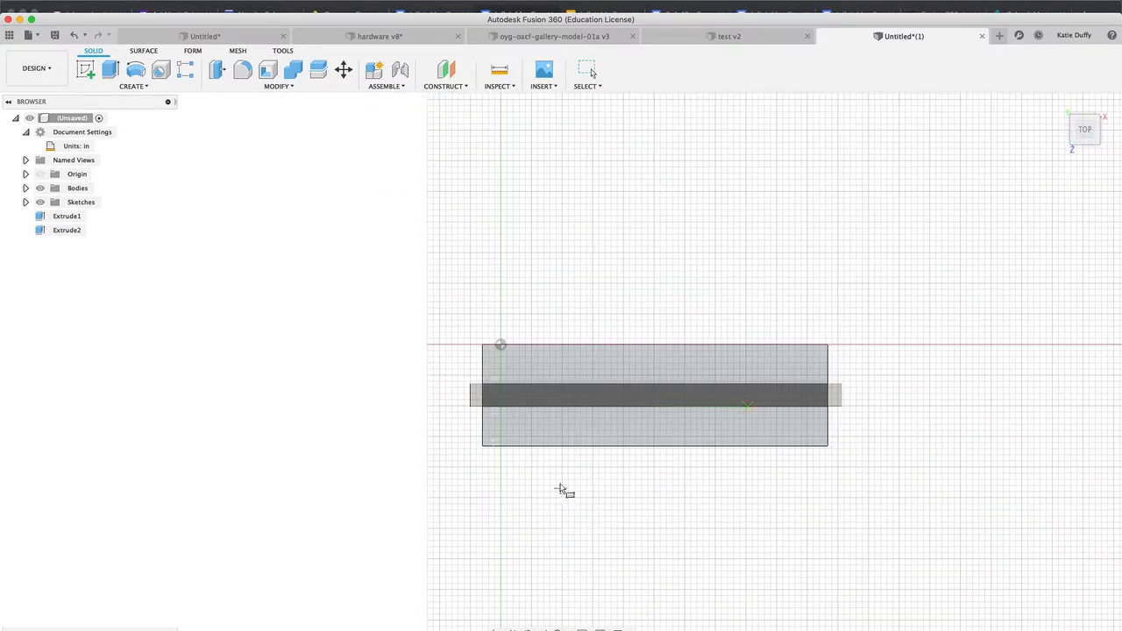
scroll(563, 489, up, 3)
click(595, 366)
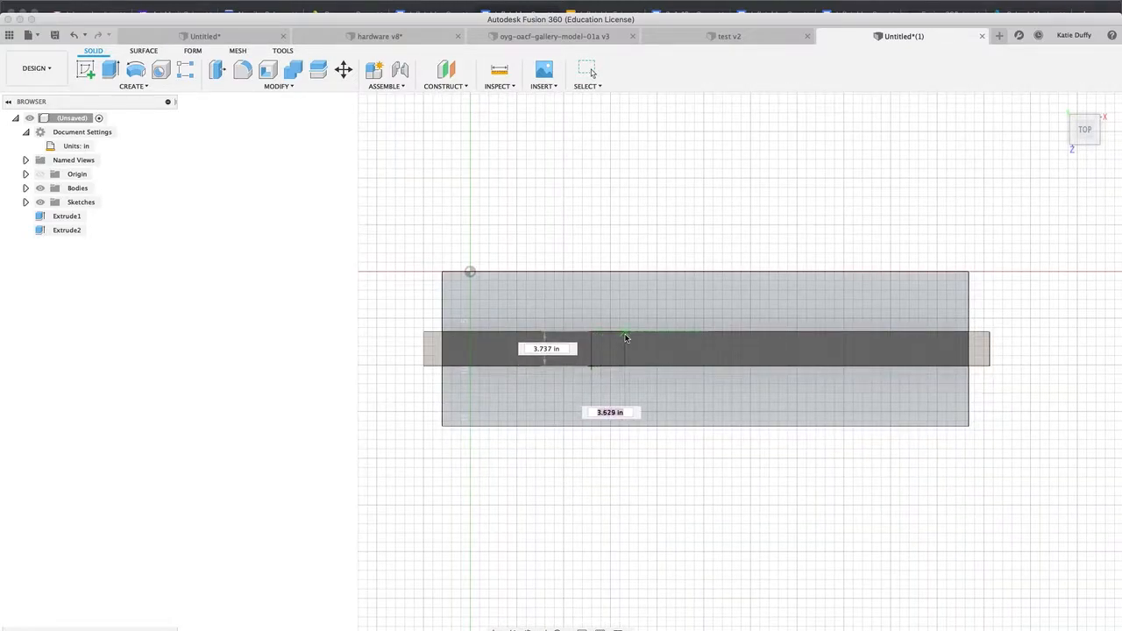
click(625, 338)
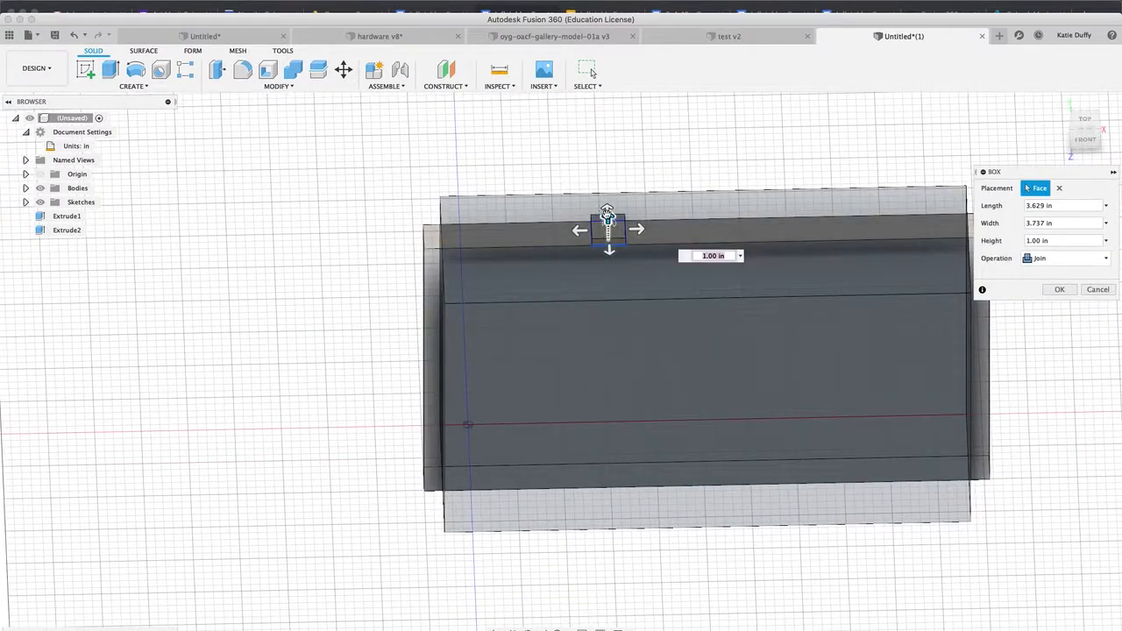
Raise the small box to a height of 8 in and create it as a new body.
drag(609, 217, 606, 160)
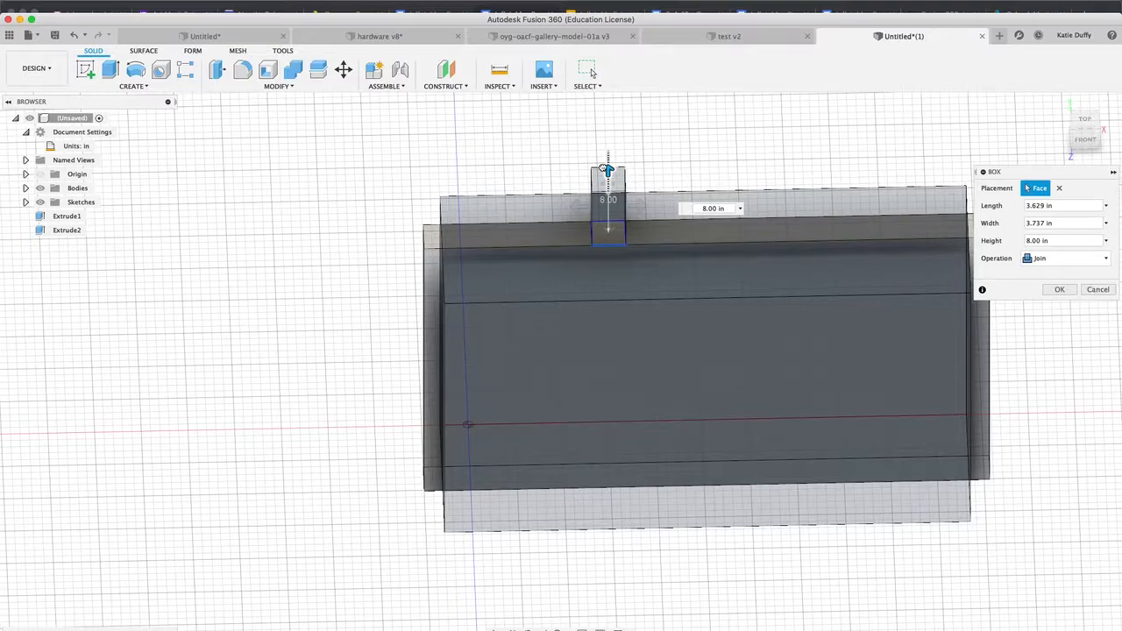
click(1052, 259)
click(1058, 313)
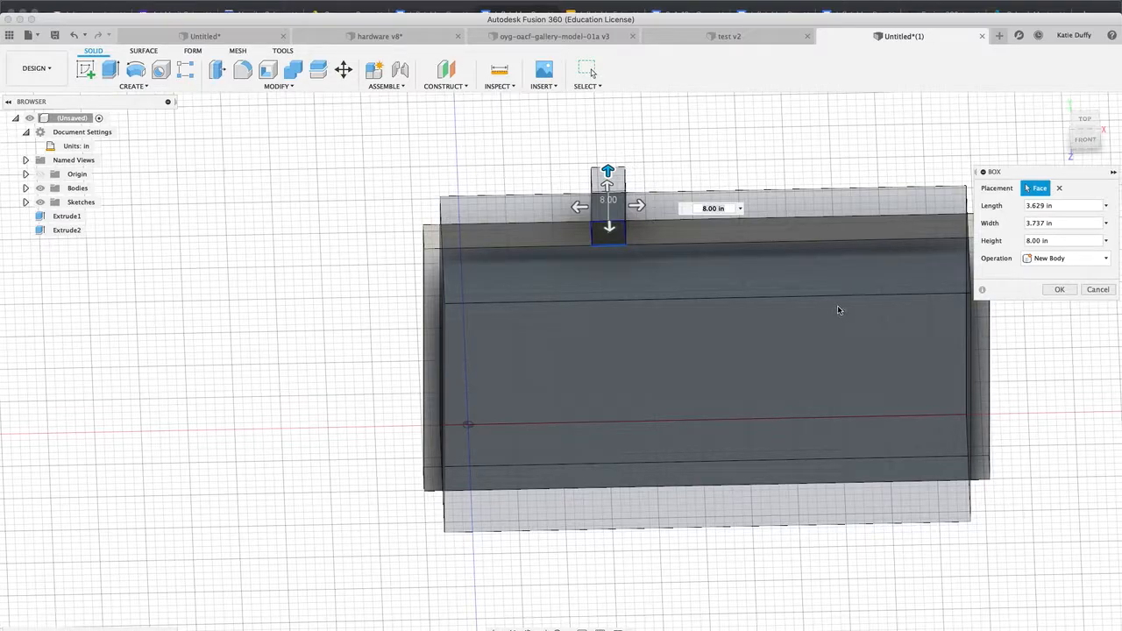
click(1060, 291)
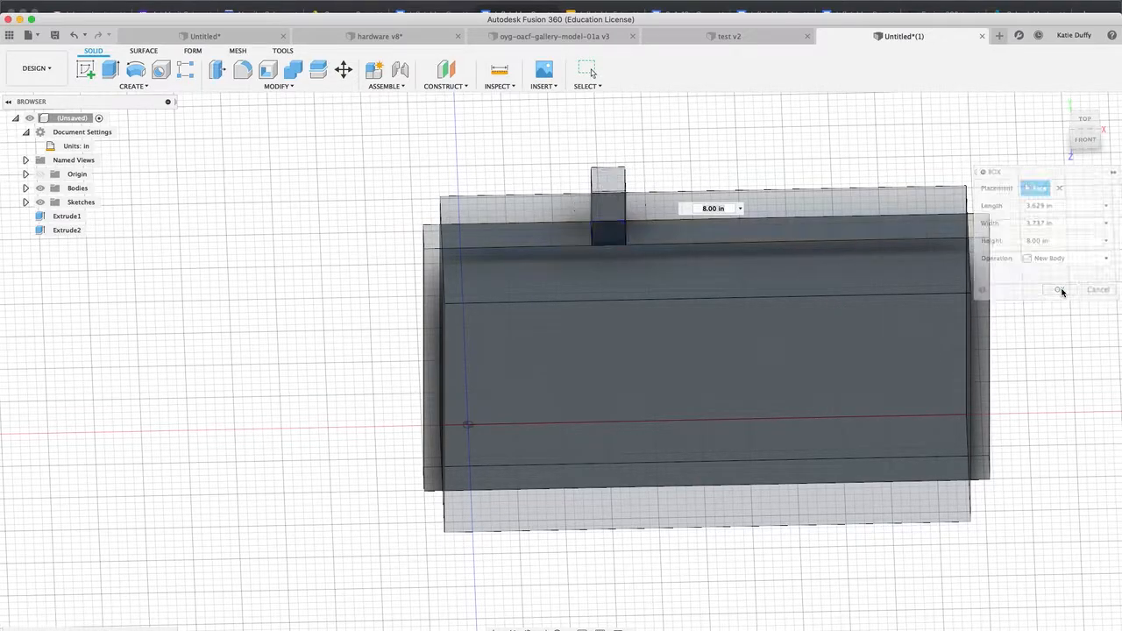
Copy the small post body along the slab's length with an X distance of -14 in.
right_click(608, 202)
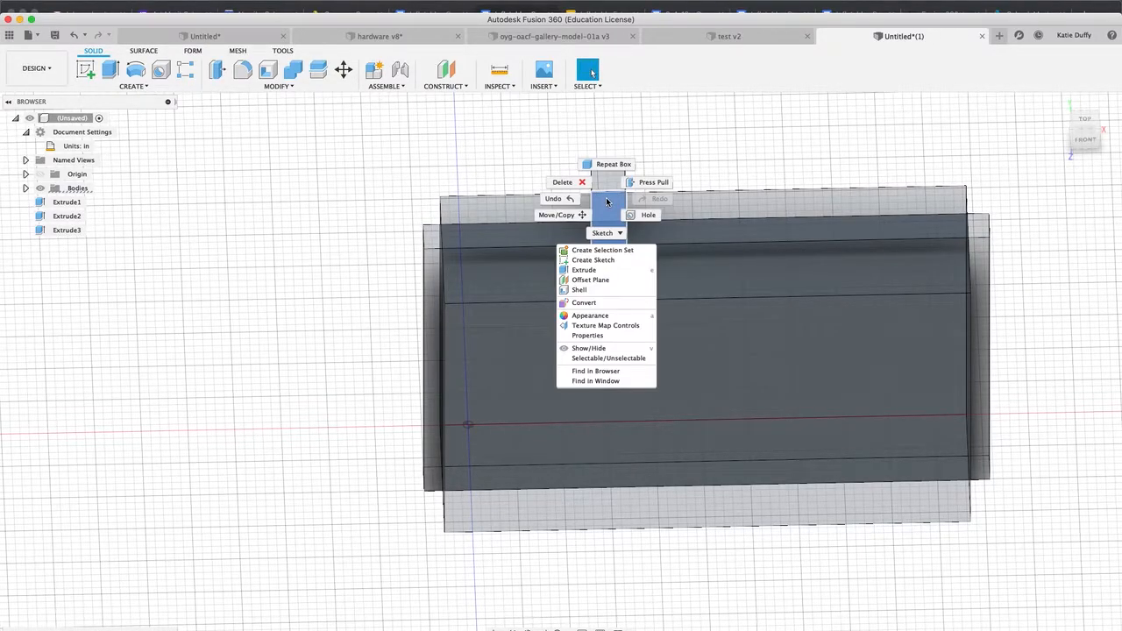
click(558, 215)
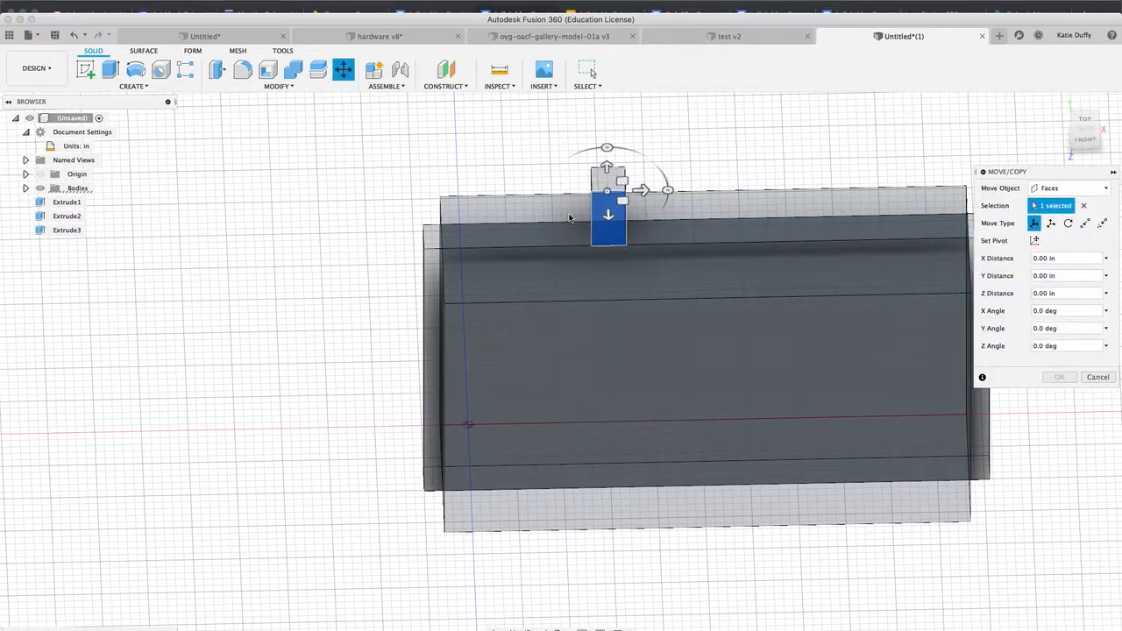
click(1047, 192)
click(1052, 215)
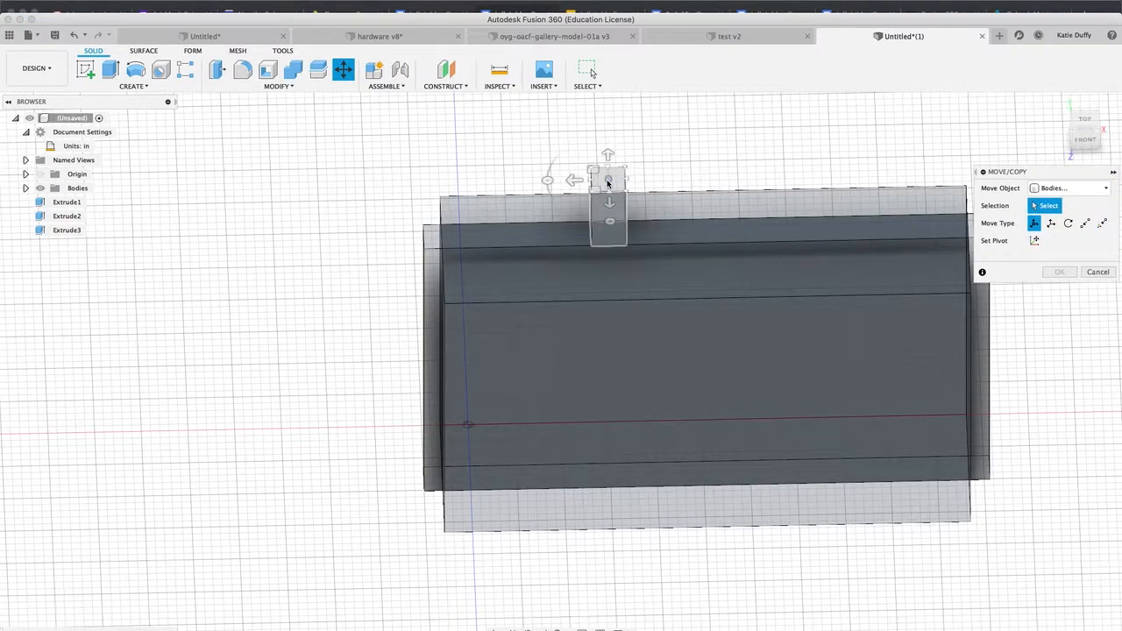
click(608, 185)
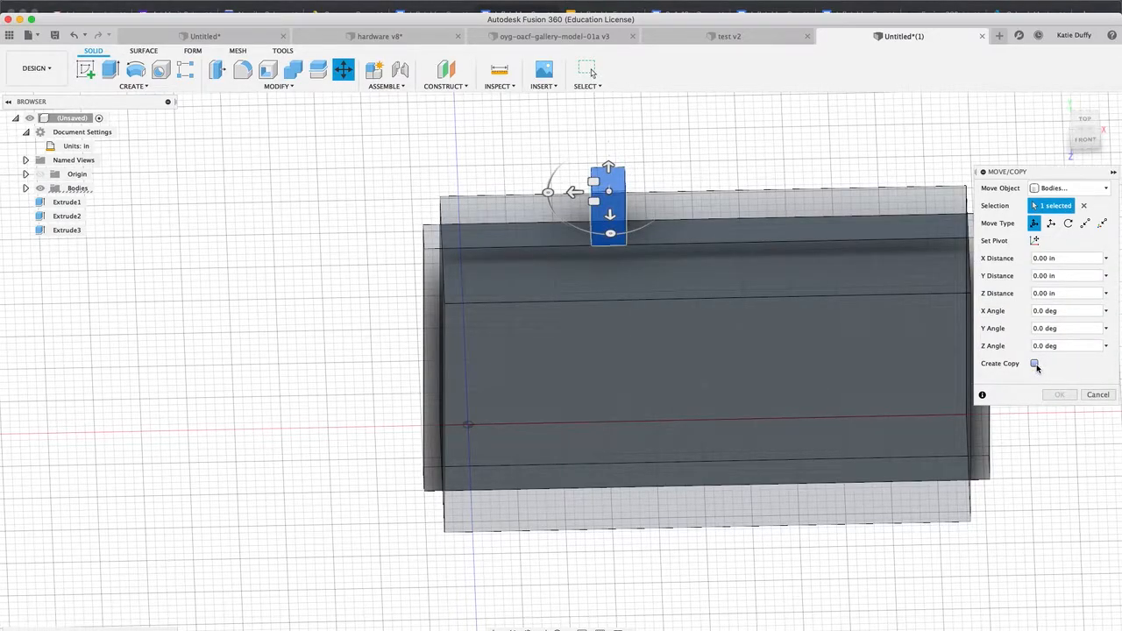
click(1037, 365)
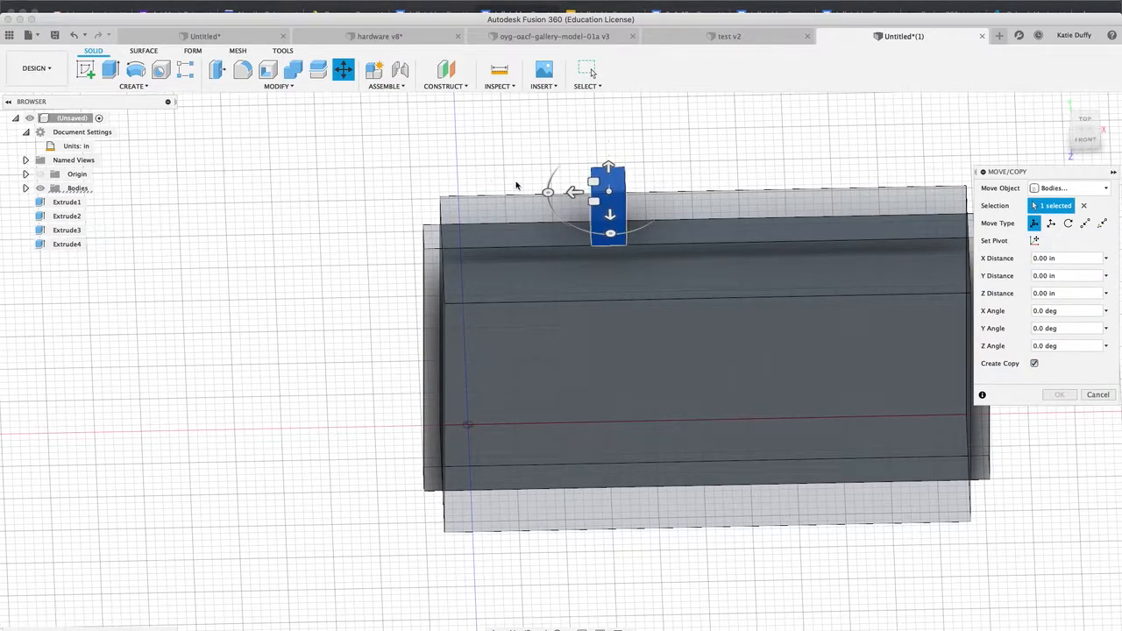
drag(574, 192, 710, 174)
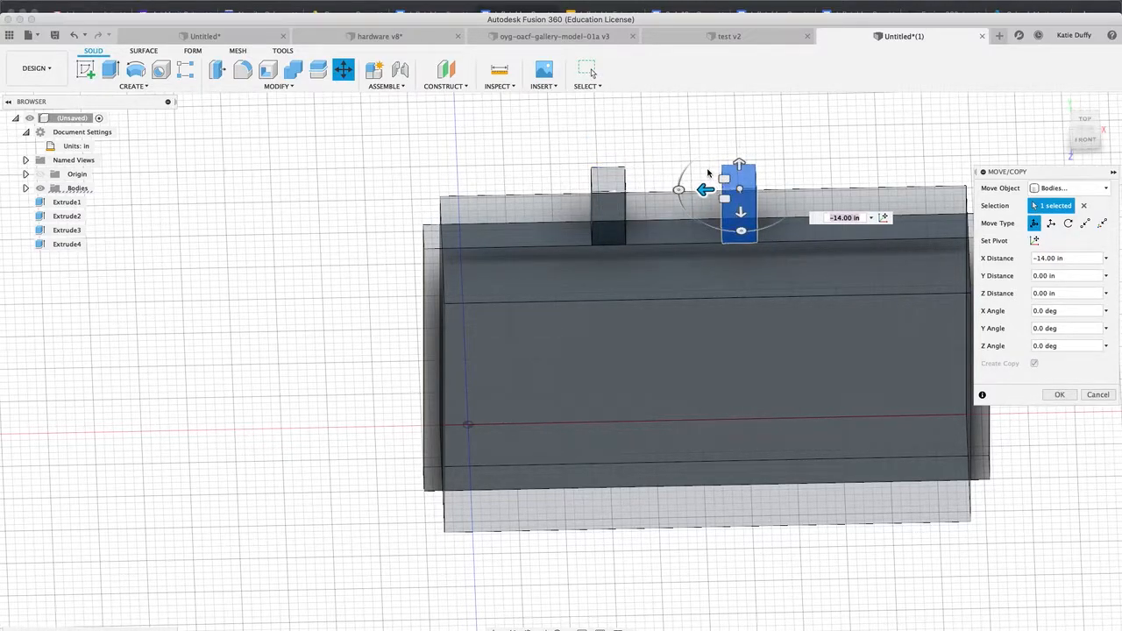
click(1057, 394)
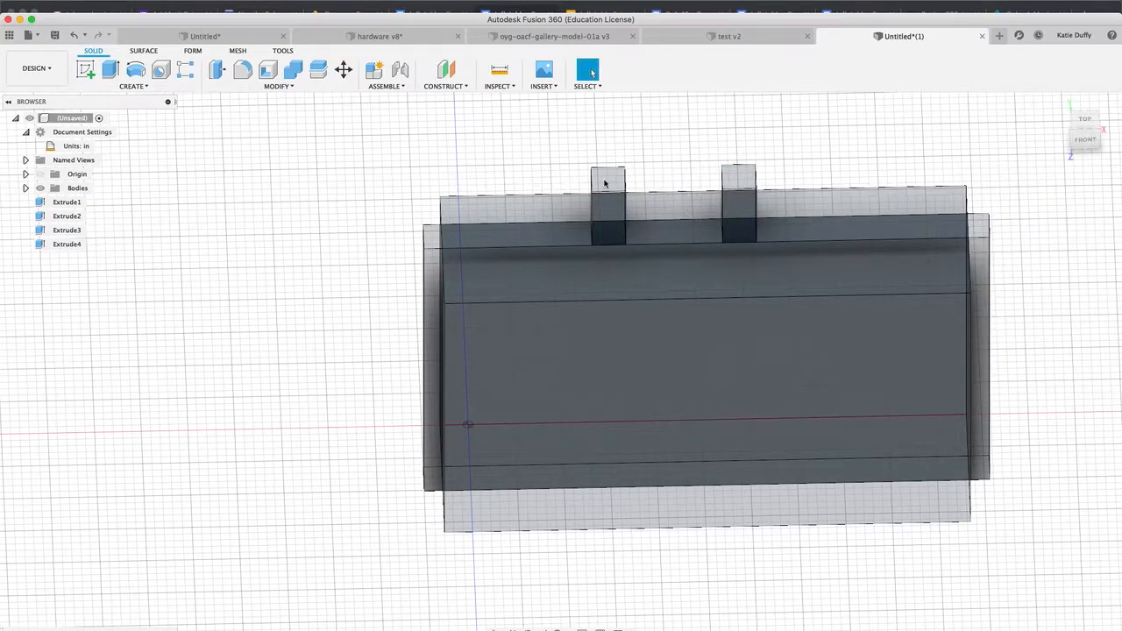
Copy the right-hand post body with Move/Copy from the front view and rotate the copy to a Z angle of -90 deg.
click(1085, 139)
middle_drag(721, 301, 665, 279)
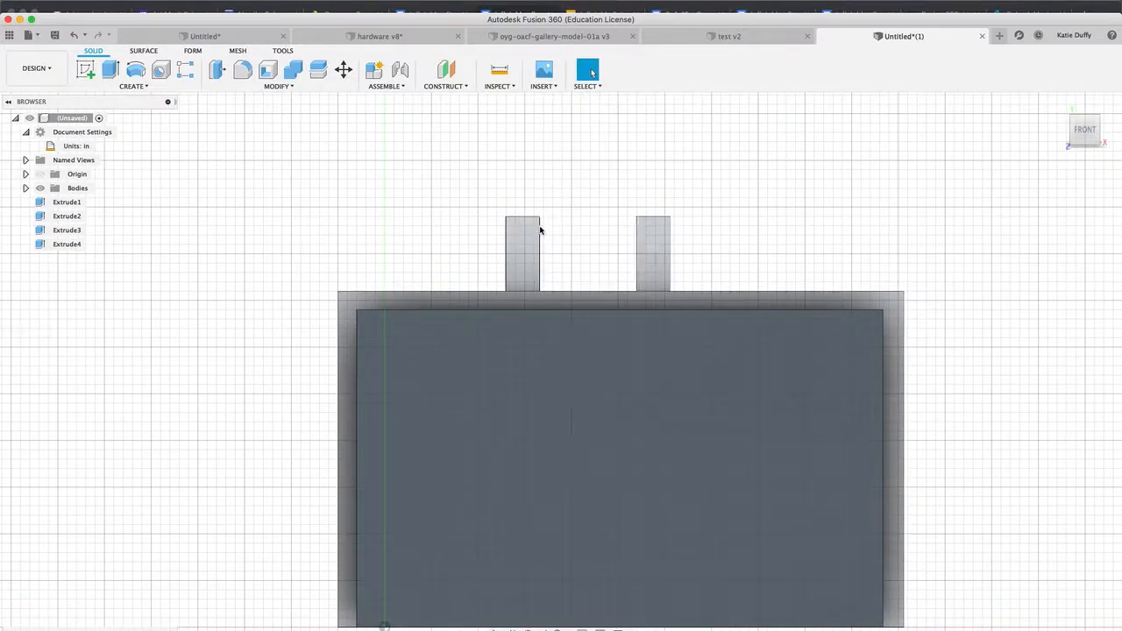
click(653, 245)
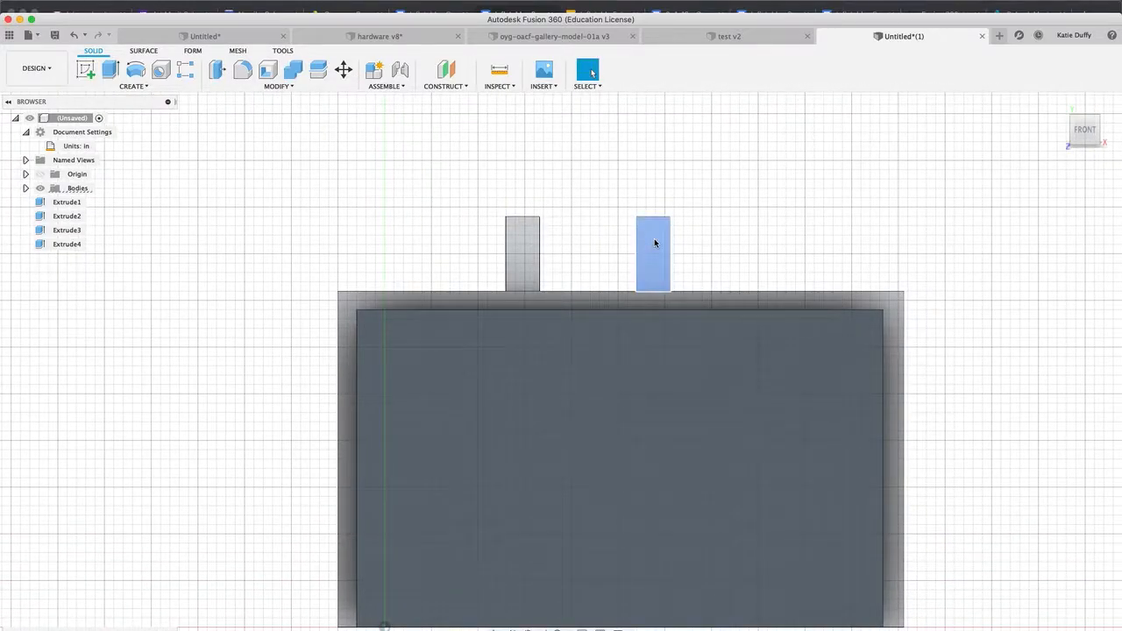
right_click(653, 250)
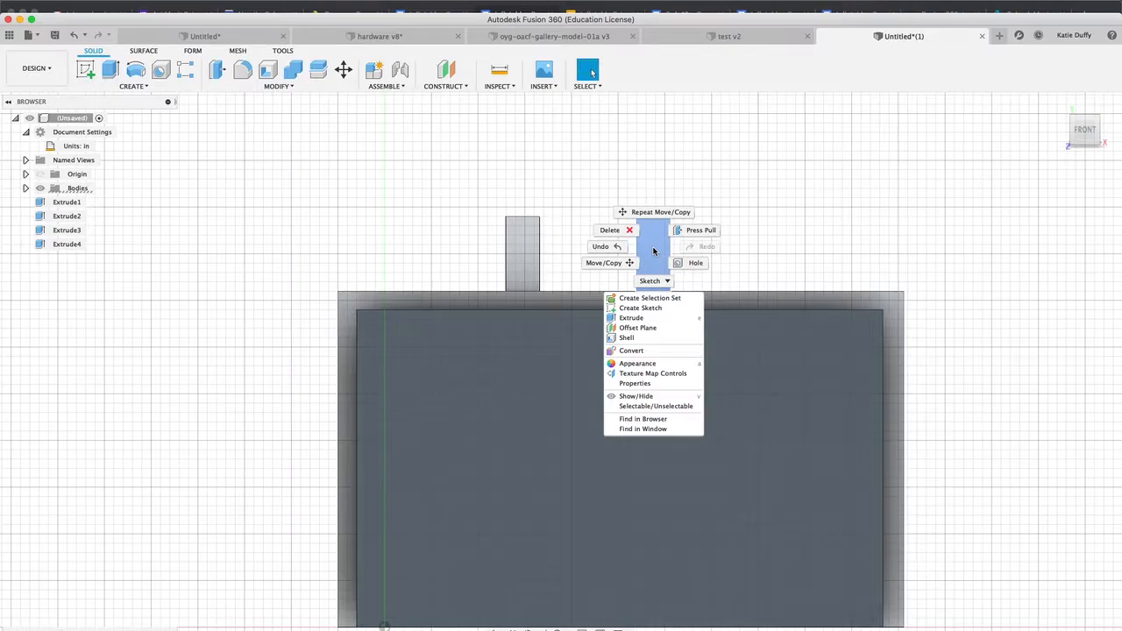
click(608, 260)
click(1103, 188)
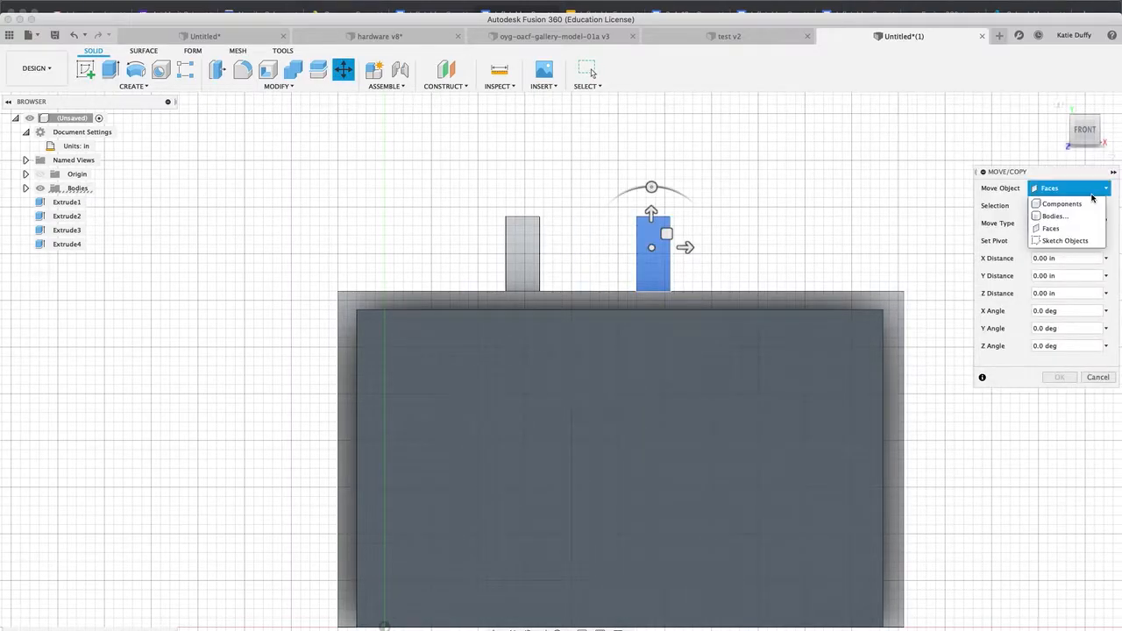
click(1080, 220)
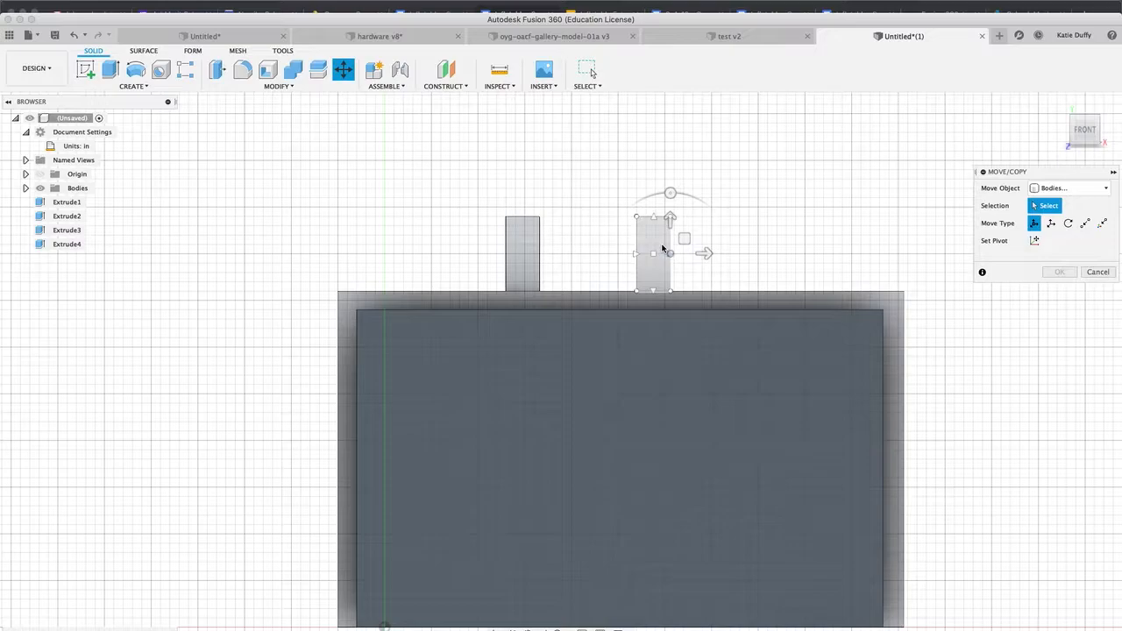
click(653, 254)
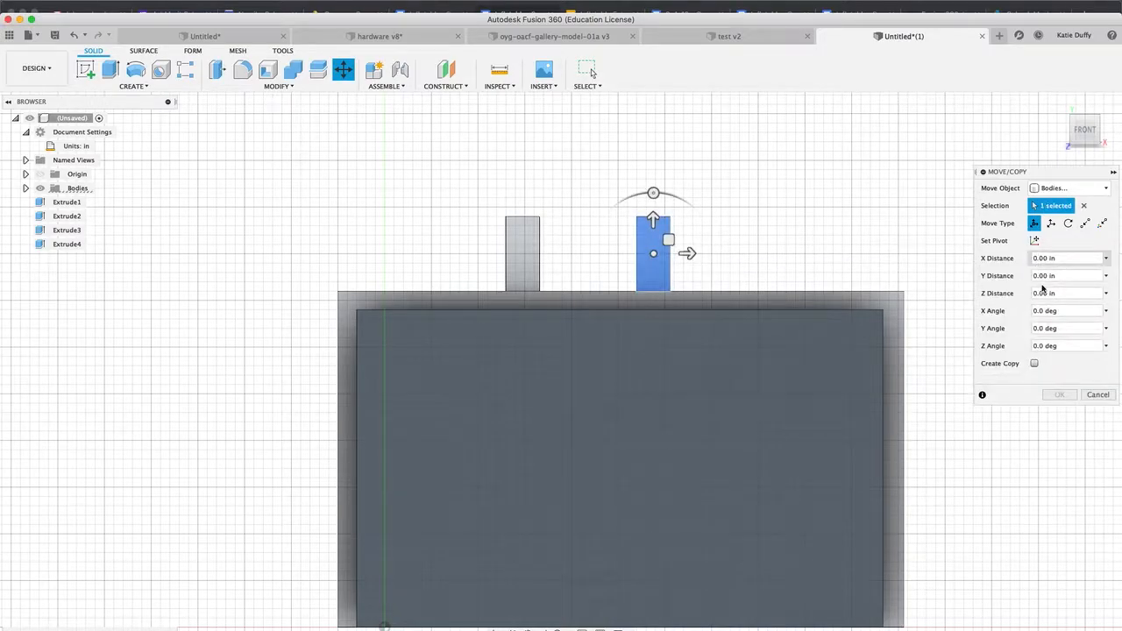
click(1034, 363)
click(663, 200)
drag(664, 201, 716, 254)
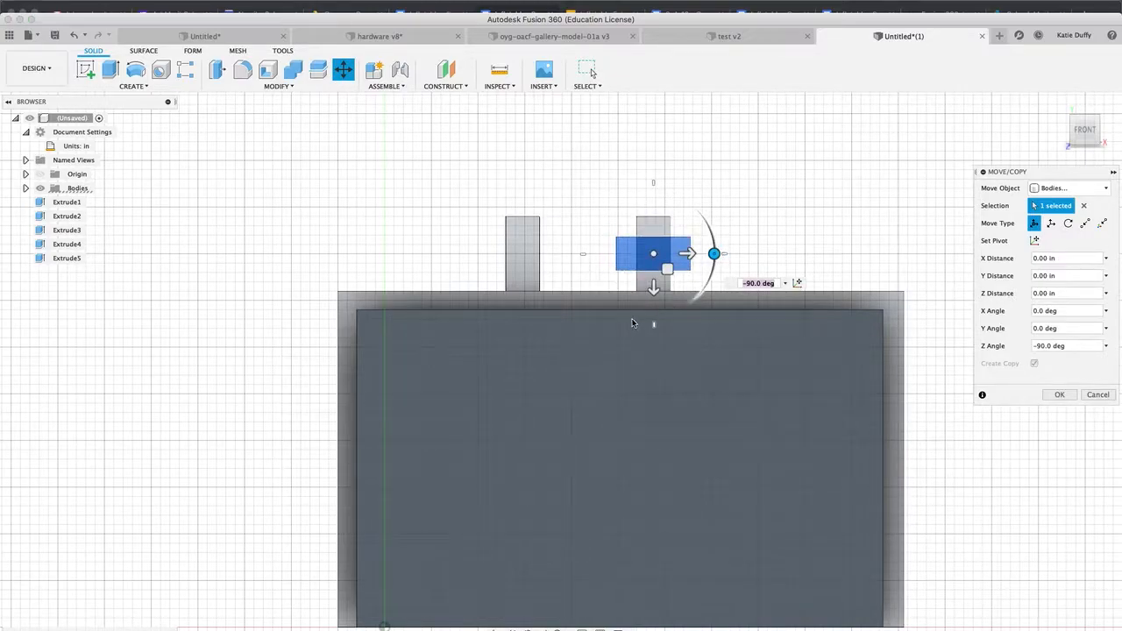
Raise the rotated copy 6 in above the post and shift it 4 in toward the other post.
drag(653, 274, 656, 232)
scroll(656, 231, up, 5)
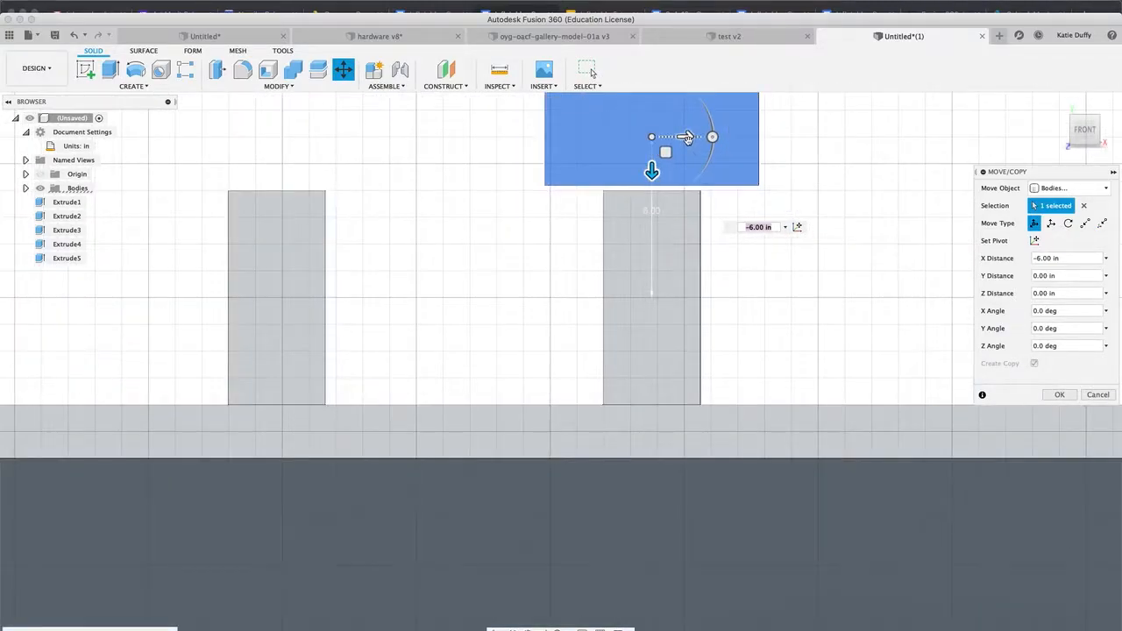
drag(686, 140, 576, 156)
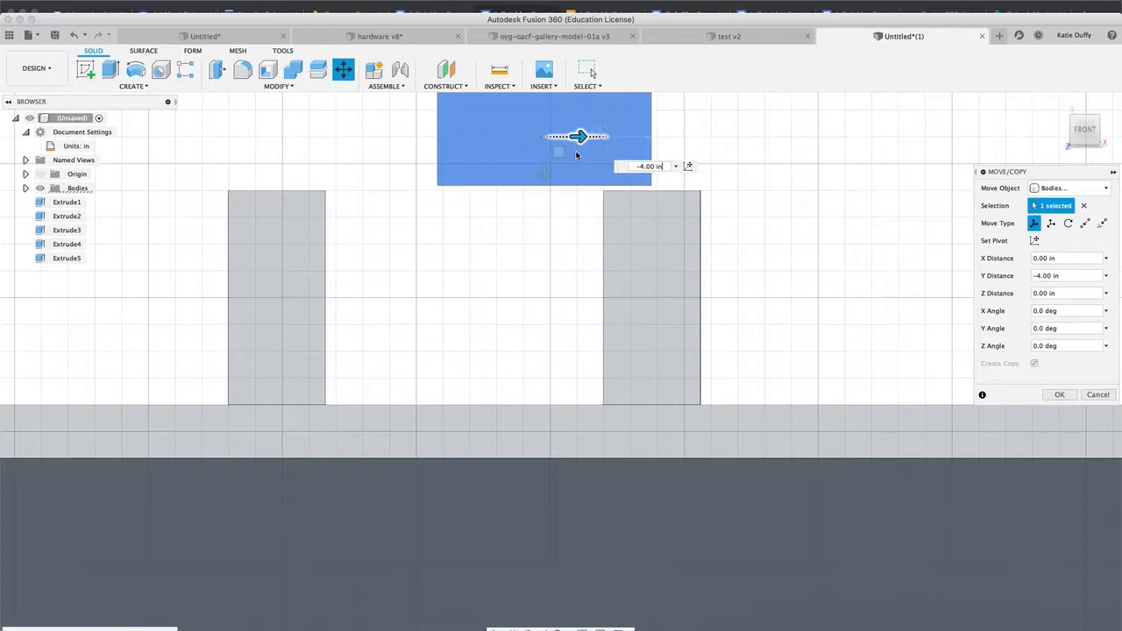
scroll(561, 200, up, 2)
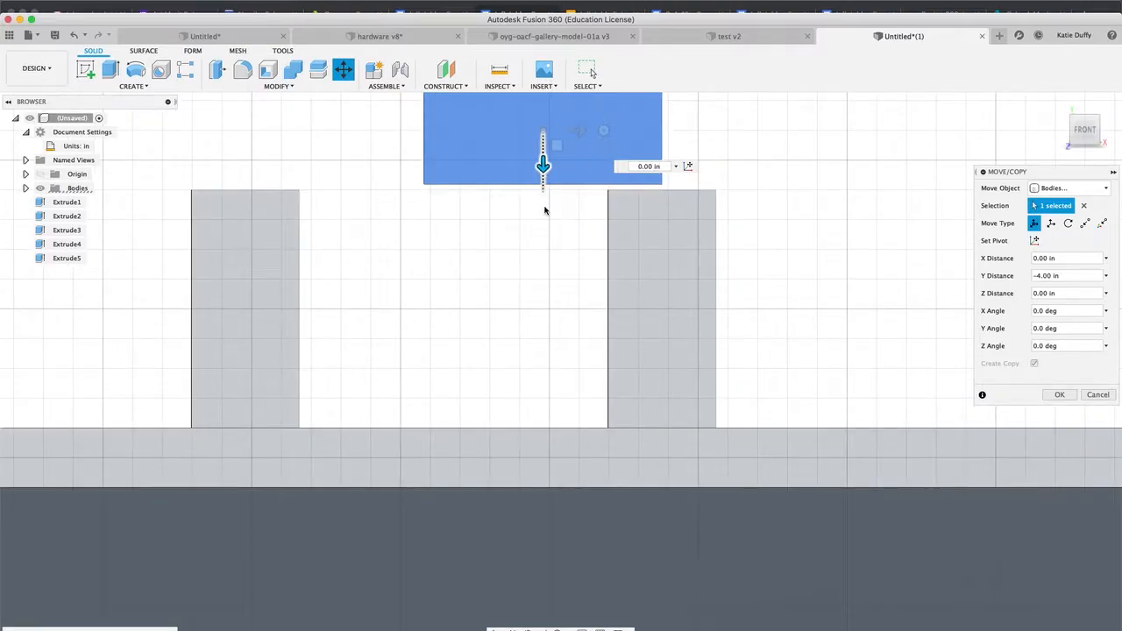
Lower the horizontal copy by 3.8 in so its top is flush with the posts' tops, and finish the move.
drag(544, 210, 548, 297)
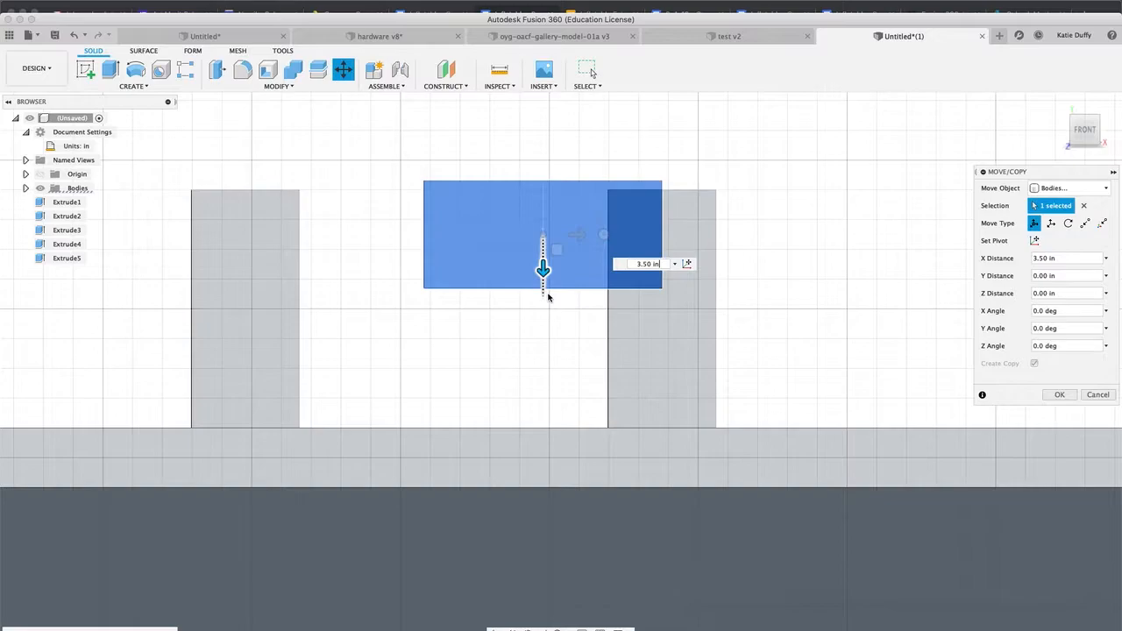
scroll(704, 220, up, 4)
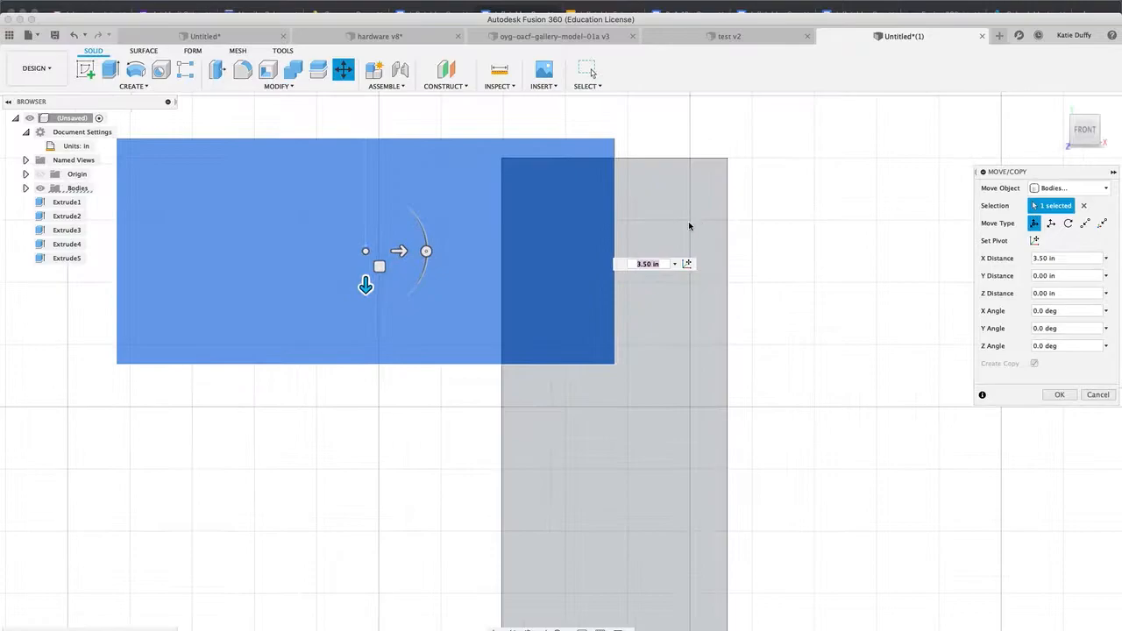
drag(365, 282, 365, 304)
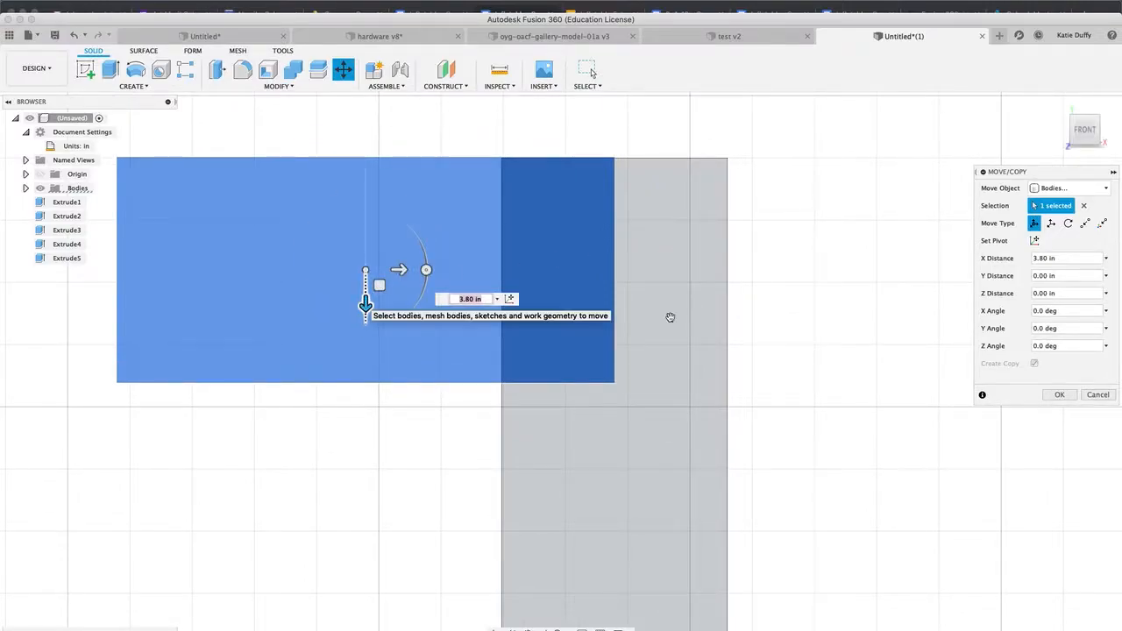
scroll(519, 308, down, 4)
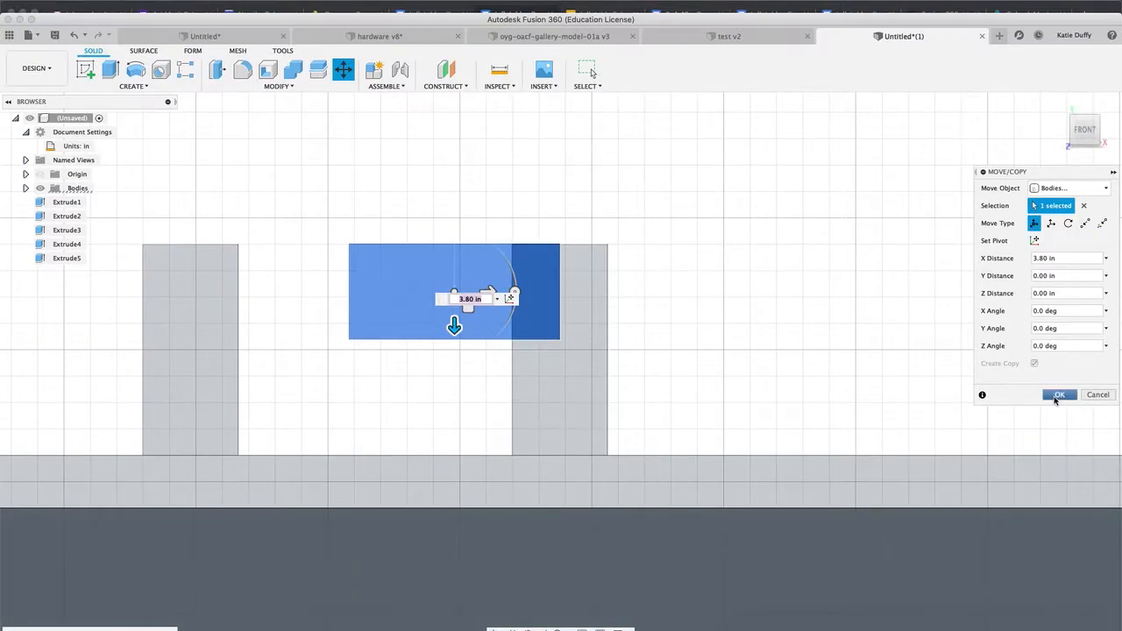
click(1059, 395)
Extend the horizontal bar's free end face by 5 in with Press Pull so it reaches into the other post.
shift+middle_drag(410, 396, 459, 396)
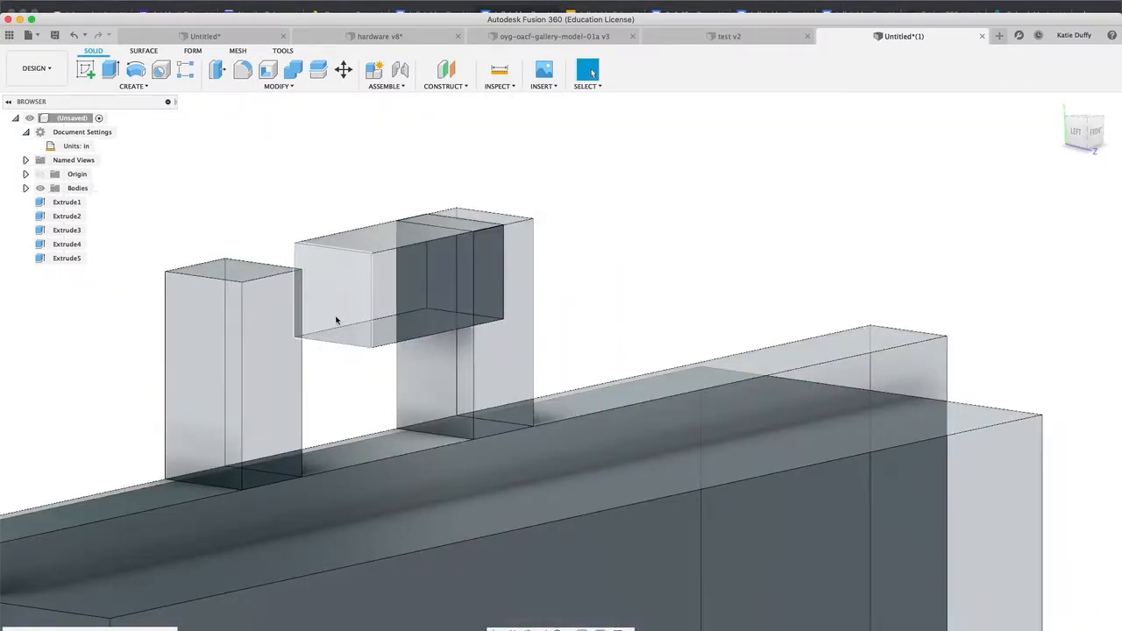
click(338, 310)
right_click(339, 307)
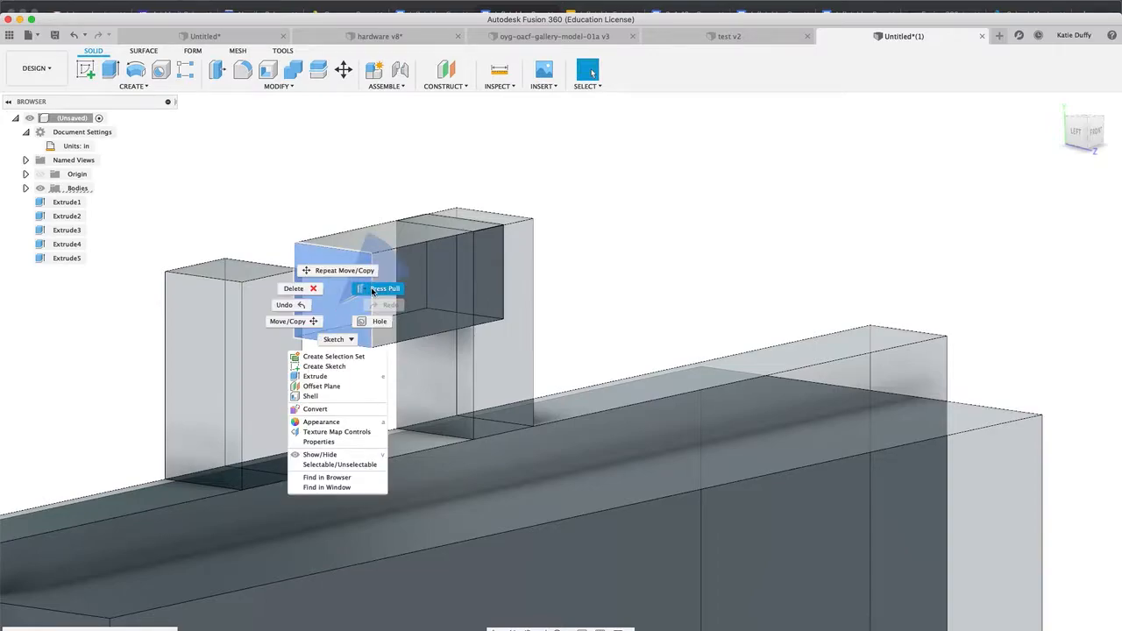
click(372, 290)
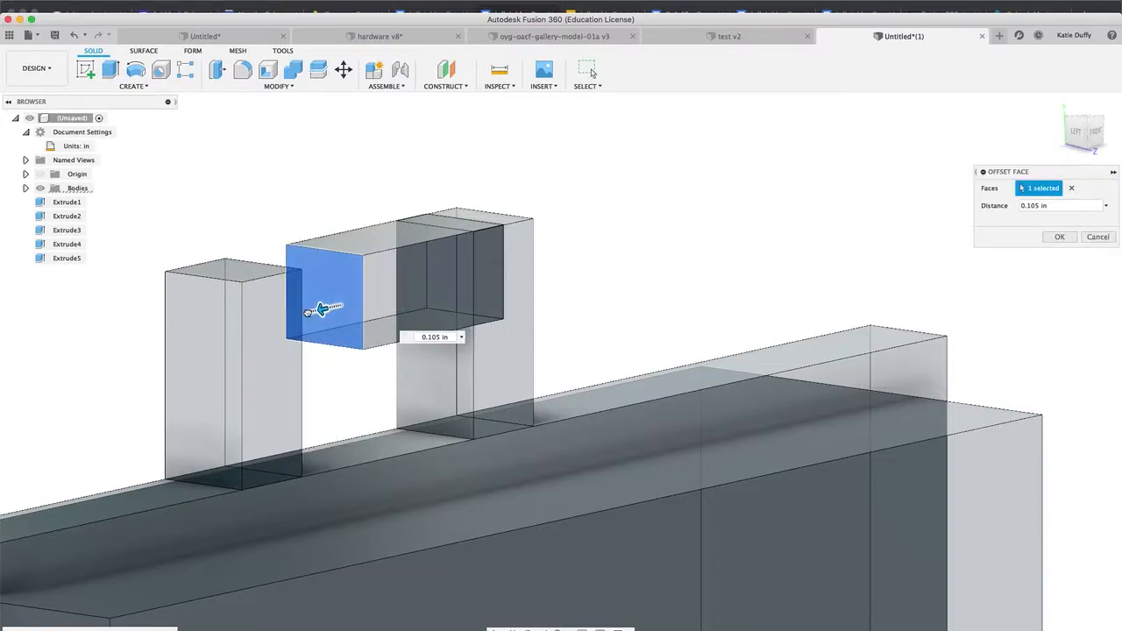
drag(308, 312, 248, 333)
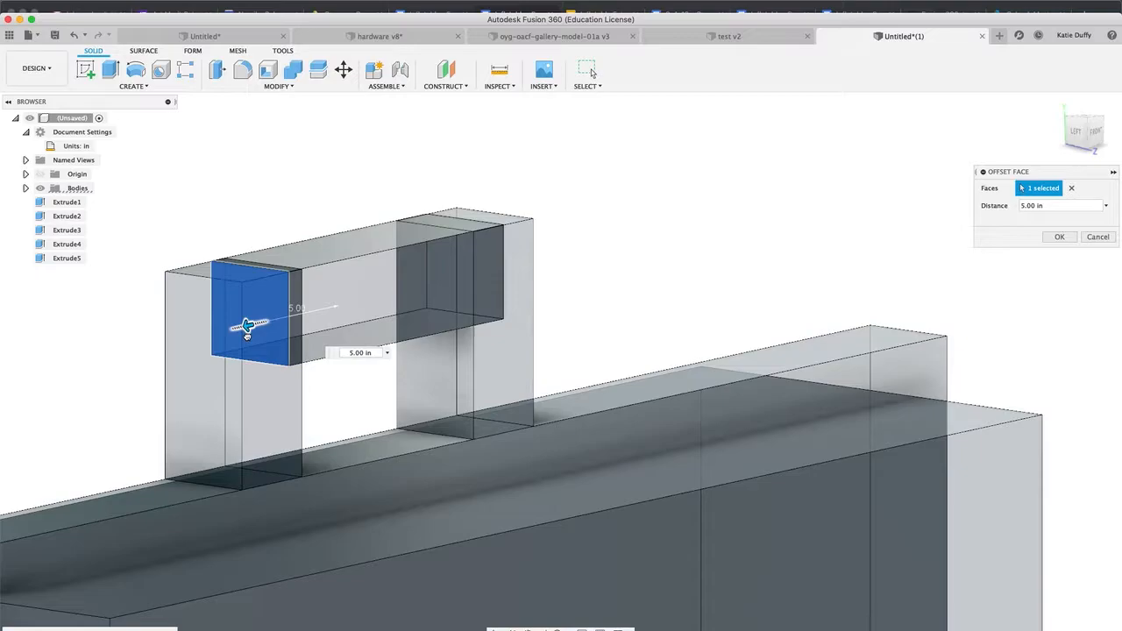
click(1059, 237)
scroll(613, 342, down, 3)
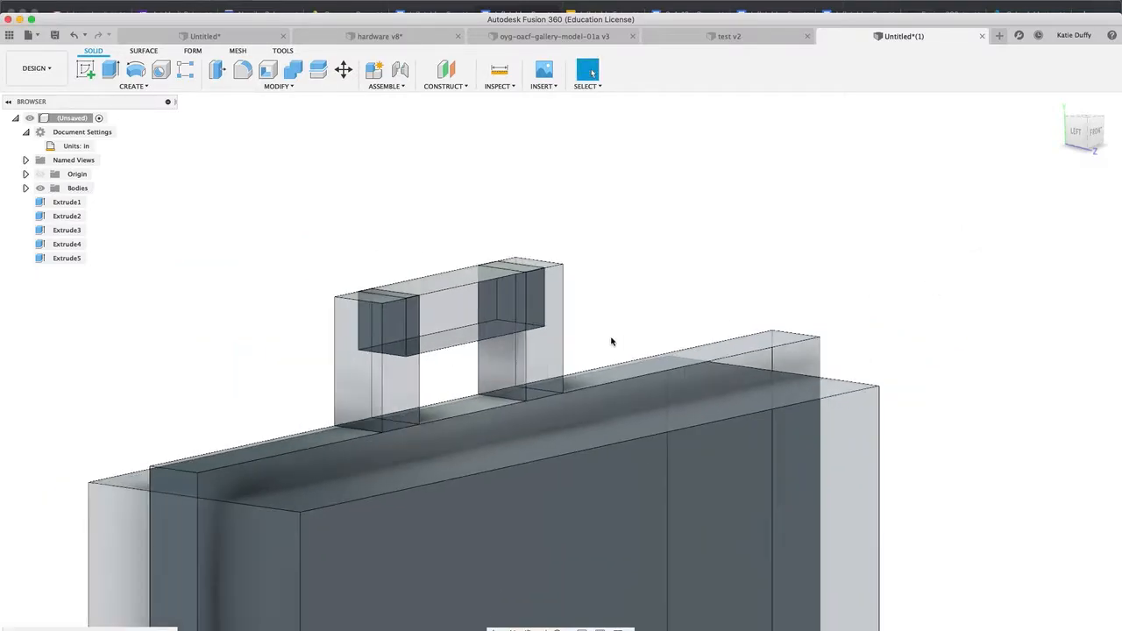
Combine the horizontal bar with both posts into one handle using the Join operation, keeping the tool bodies.
scroll(611, 341, down, 3)
shift+middle_drag(749, 403, 677, 370)
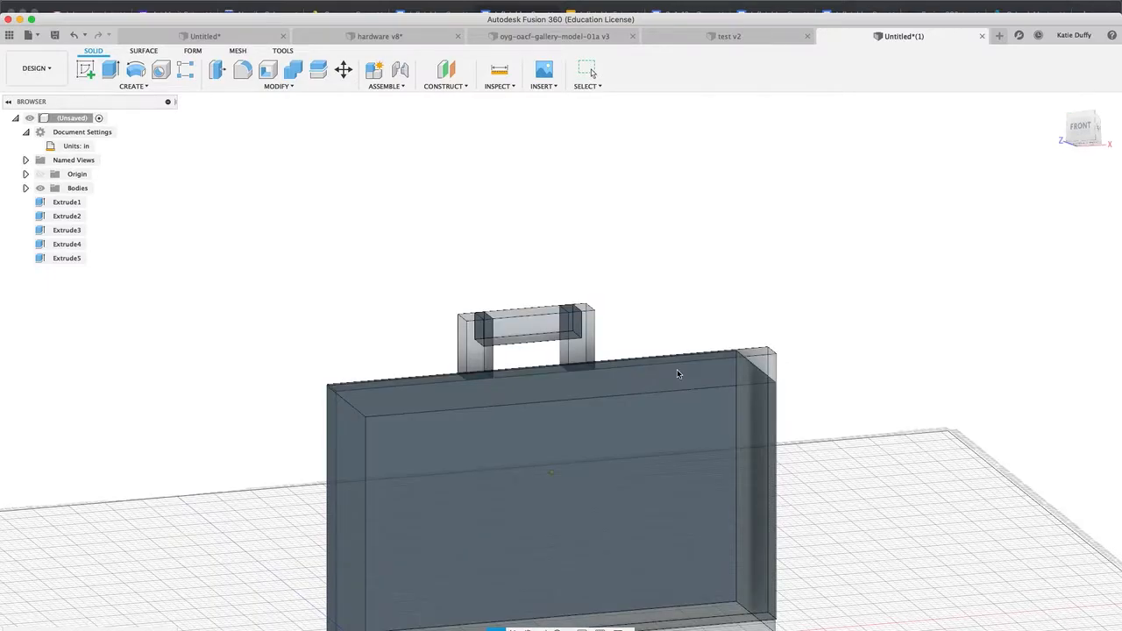
scroll(674, 368, down, 3)
shift+middle_drag(753, 330, 747, 364)
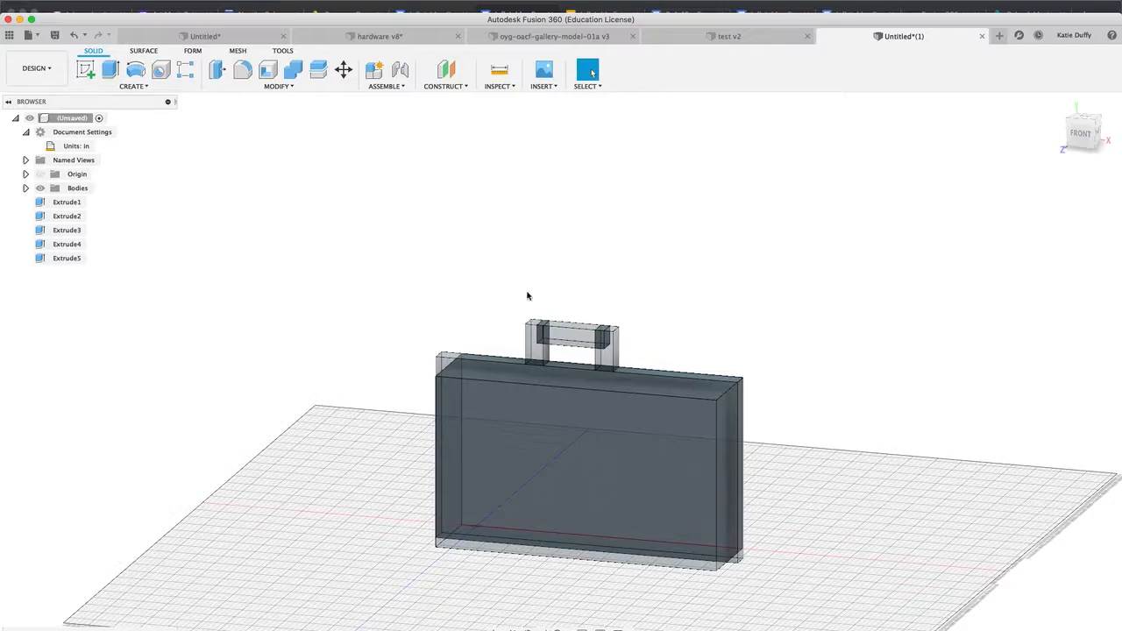
click(274, 87)
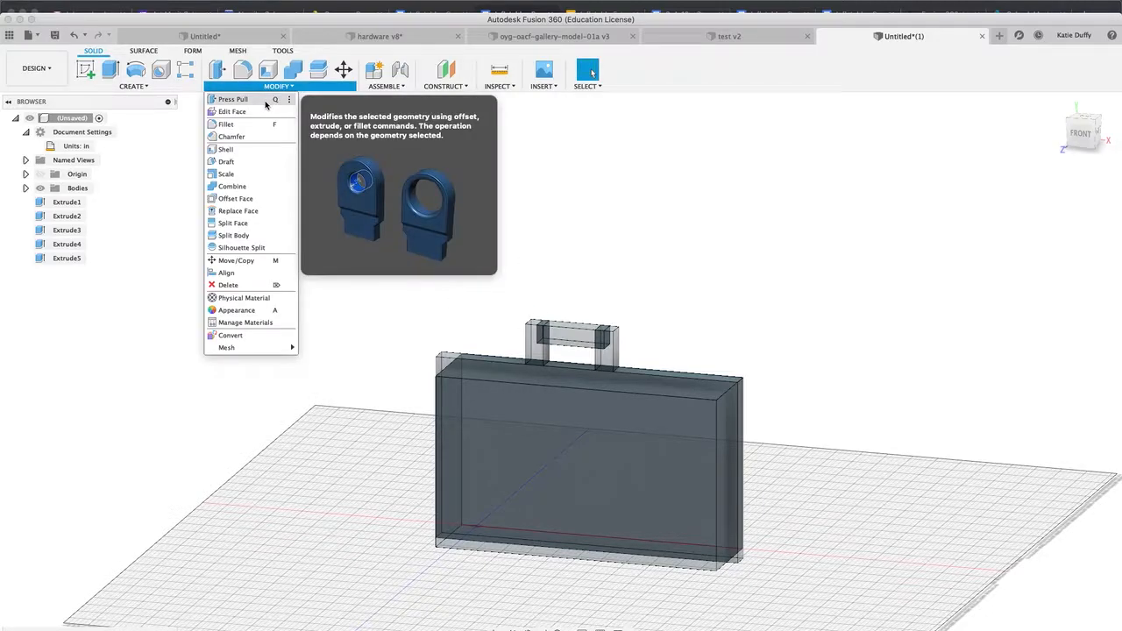
click(258, 186)
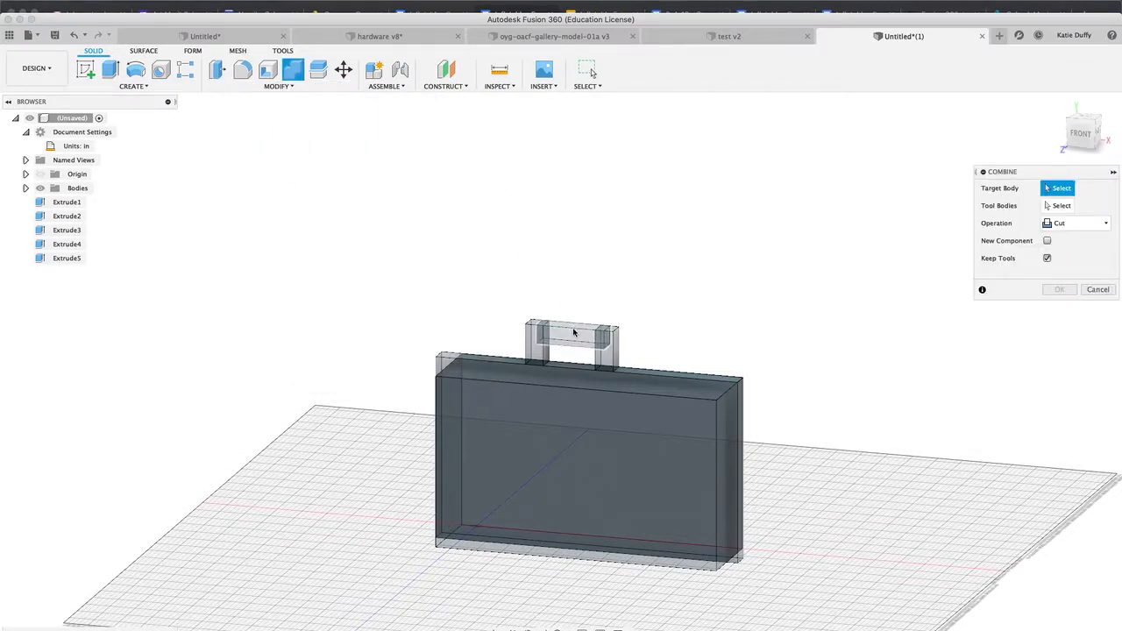
click(599, 361)
click(601, 360)
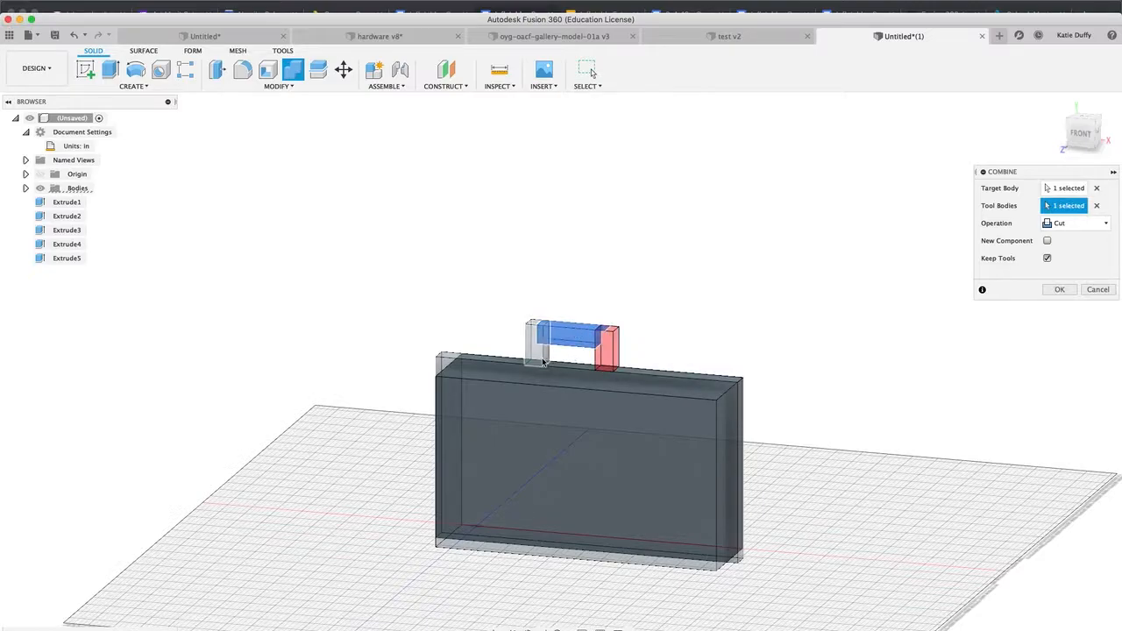
click(539, 357)
click(1071, 223)
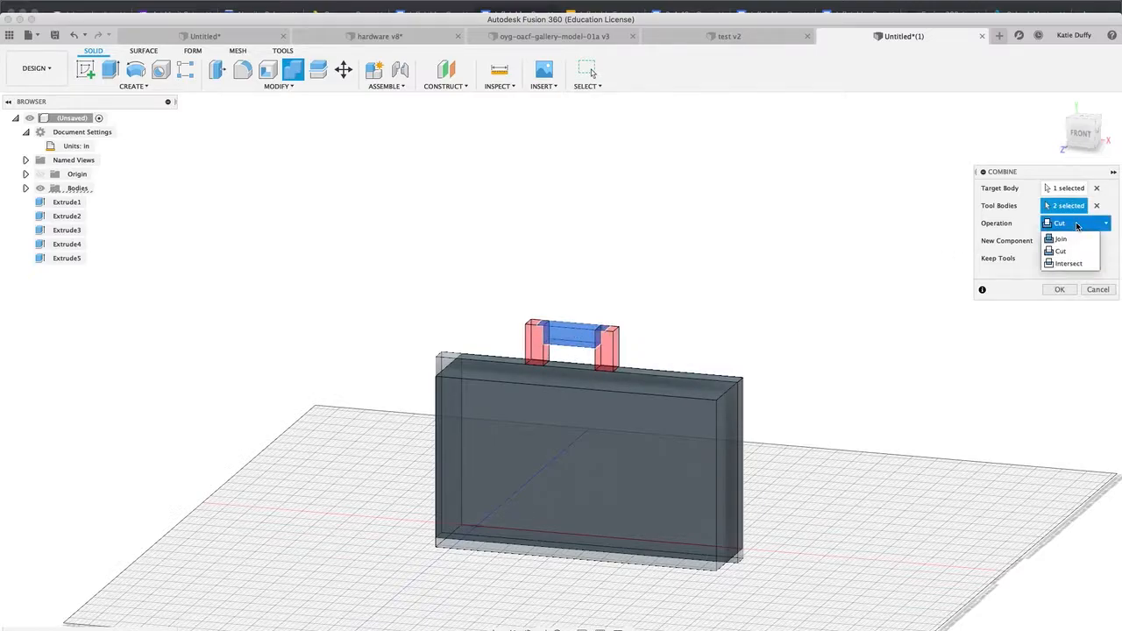
click(1062, 239)
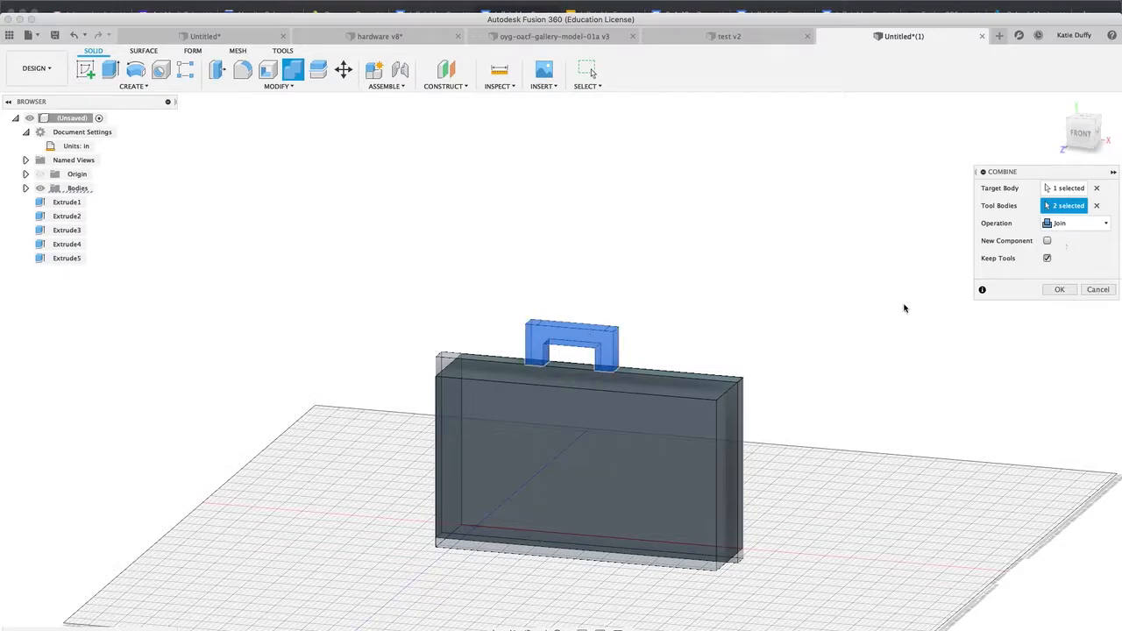
click(1060, 290)
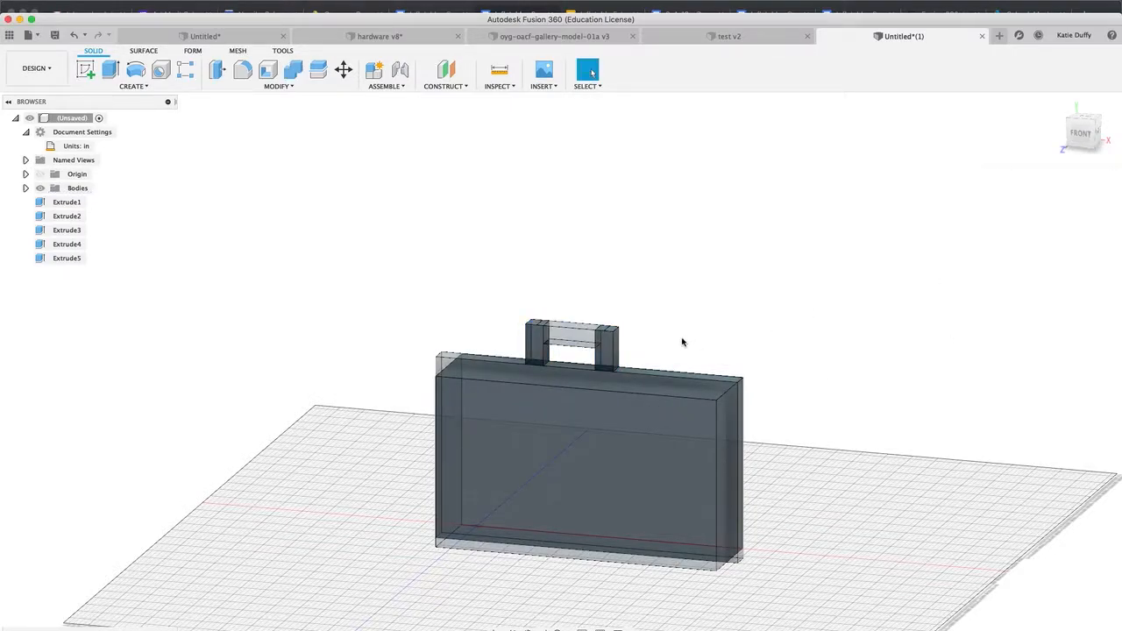
Hide the two leftover post bodies, Body3 and Body4, and keep the joined handle Body5 shown.
shift+middle_drag(678, 351, 697, 342)
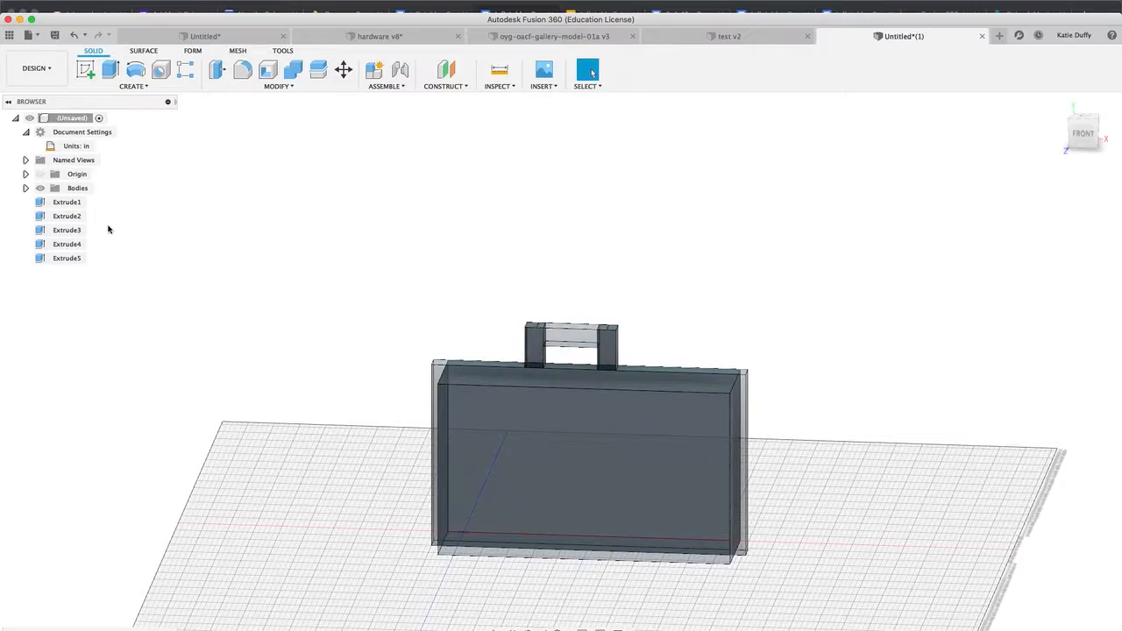
click(25, 188)
click(50, 244)
click(50, 258)
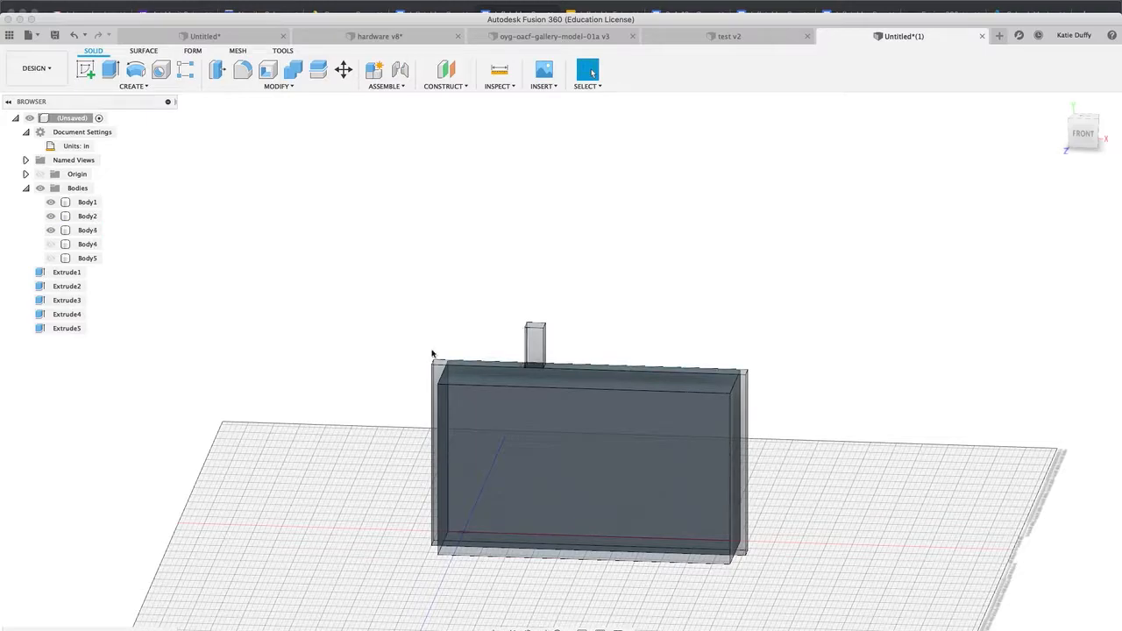
click(52, 234)
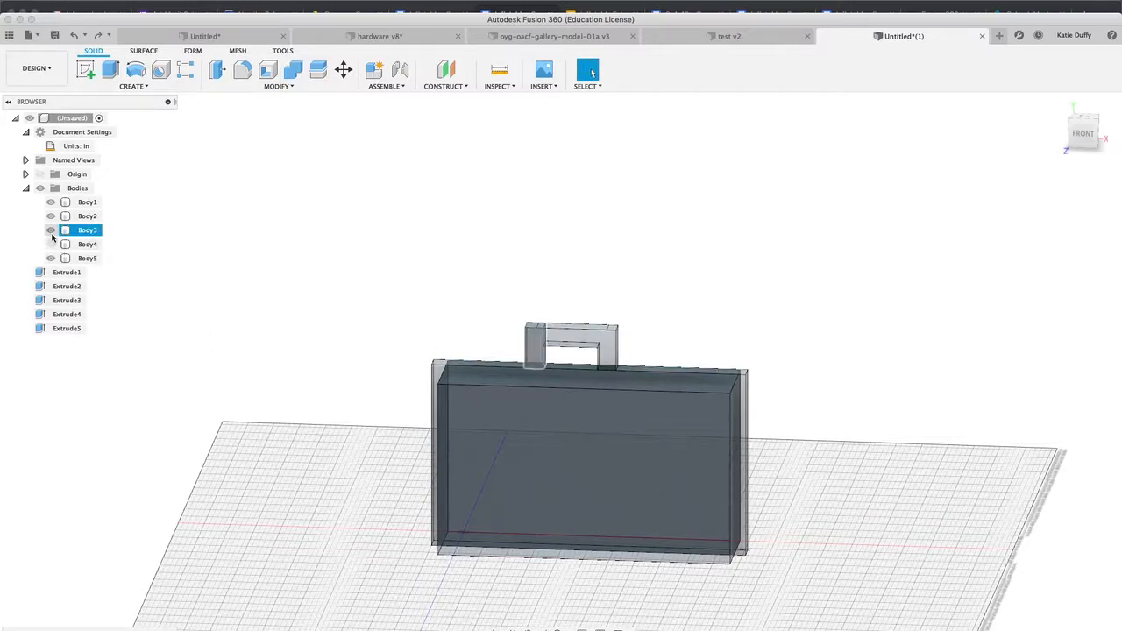
click(51, 231)
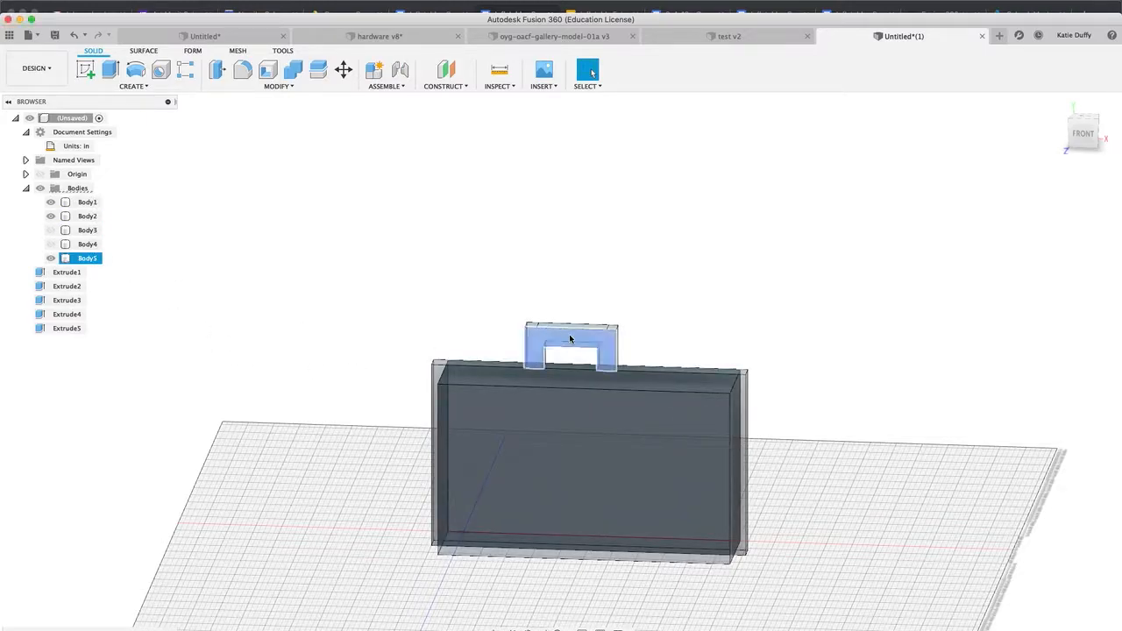
Move the whole joined handle body 3 in along X to center it above the case, without making a copy.
right_click(570, 338)
click(524, 351)
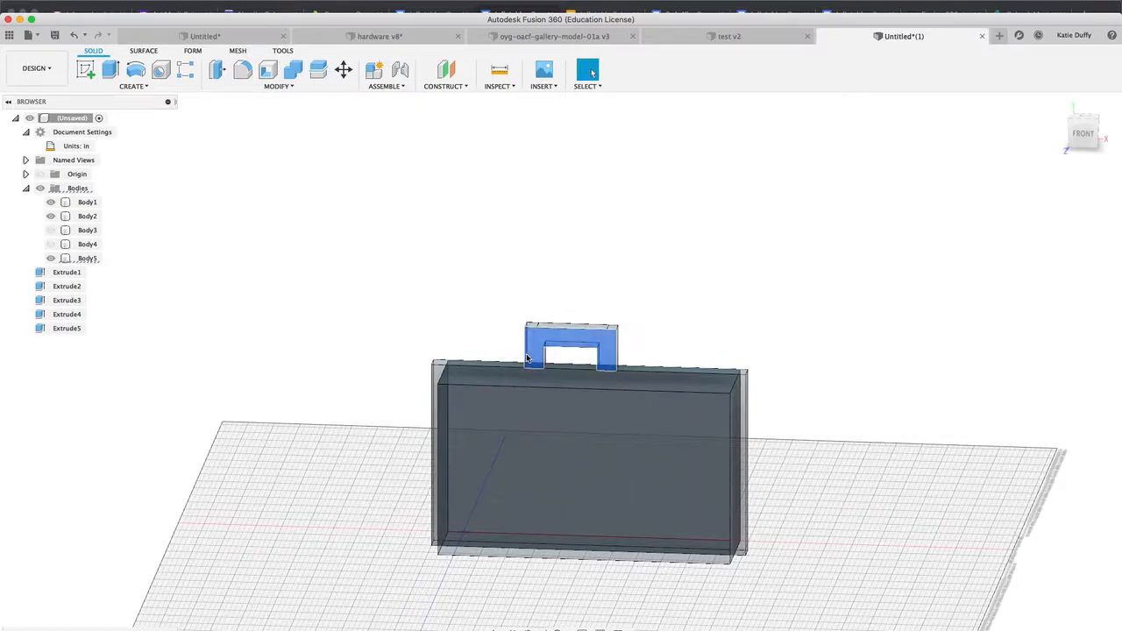
click(1092, 132)
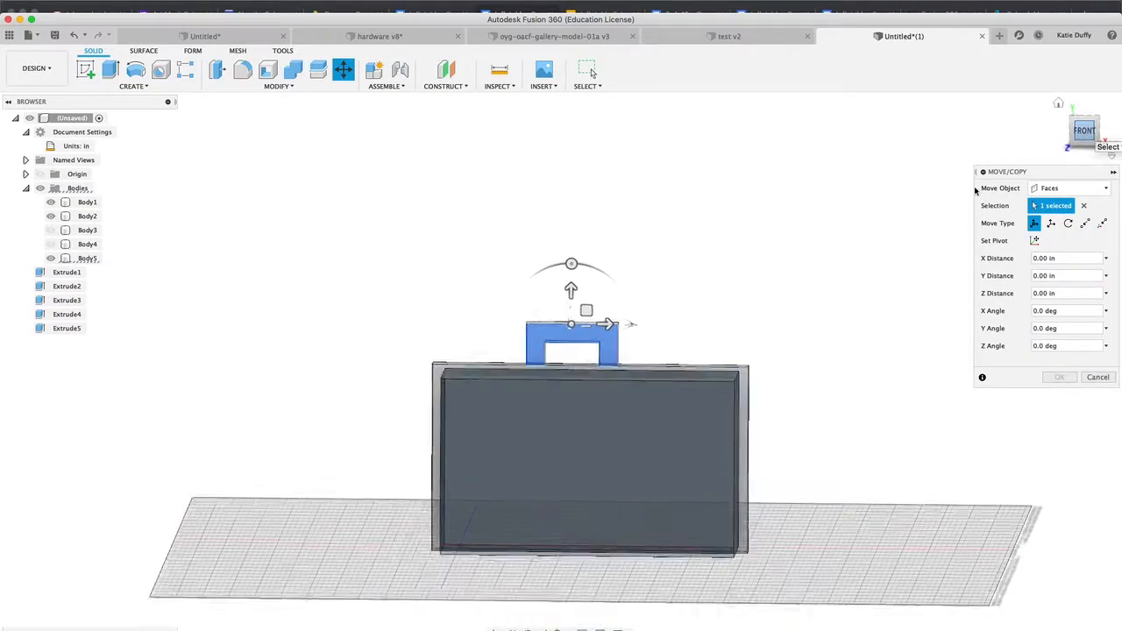
click(1070, 187)
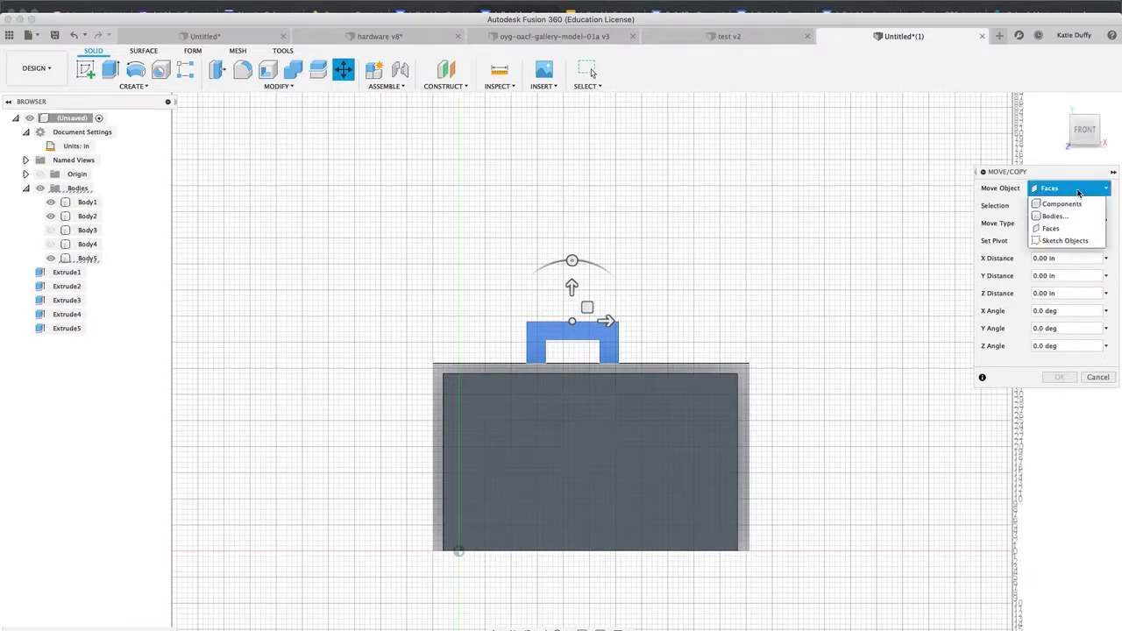
click(1070, 224)
click(579, 321)
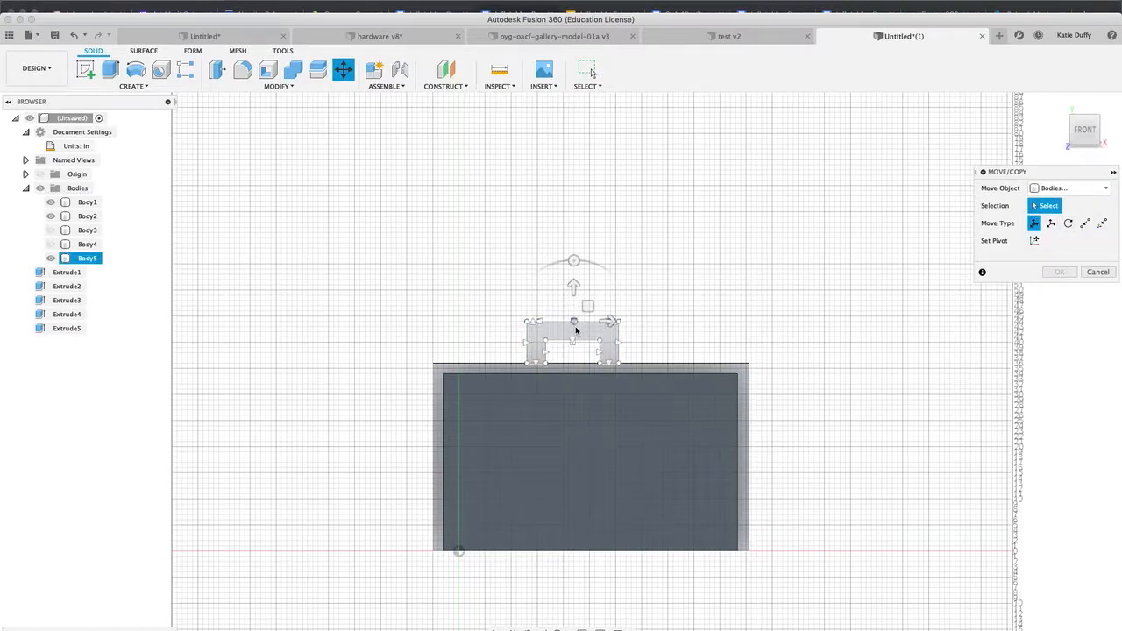
scroll(596, 316, up, 3)
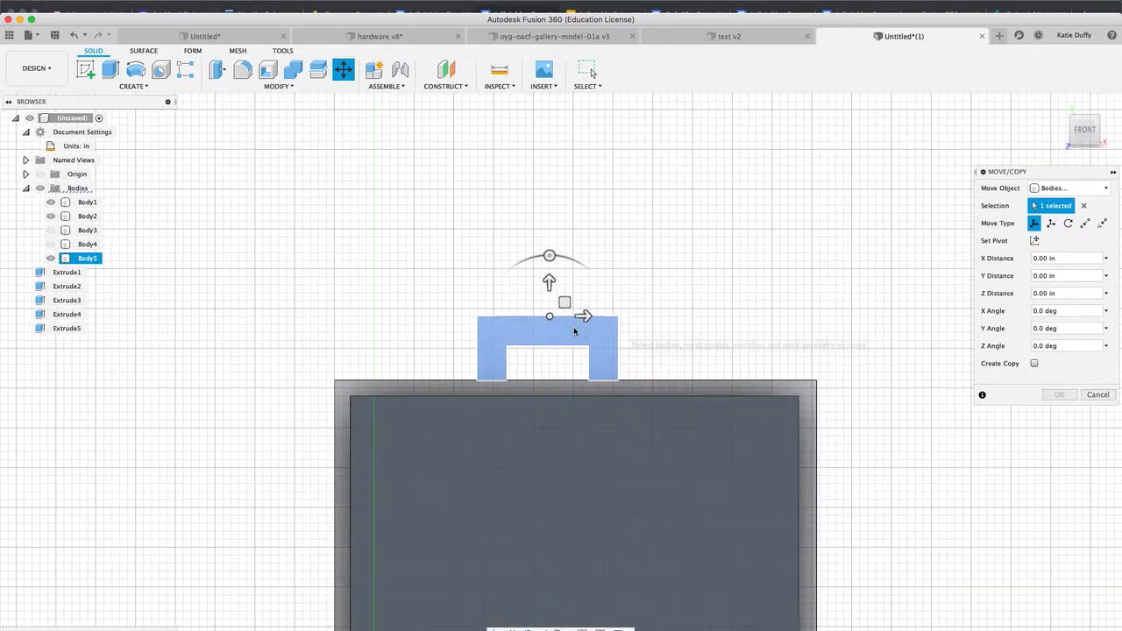
click(585, 317)
drag(585, 317, 609, 316)
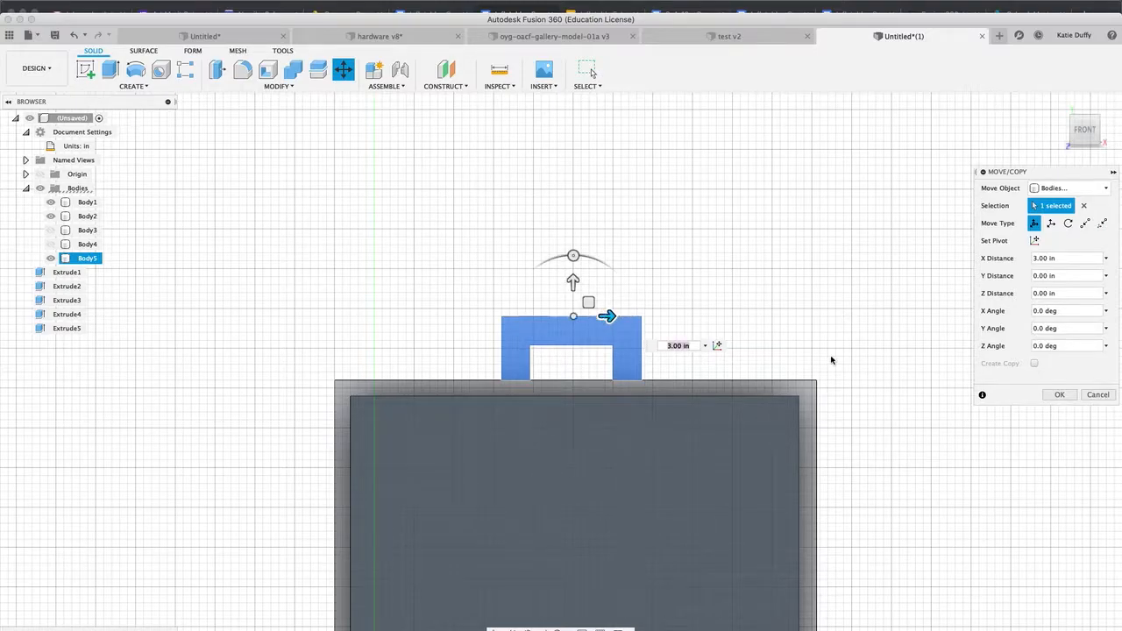
click(1053, 399)
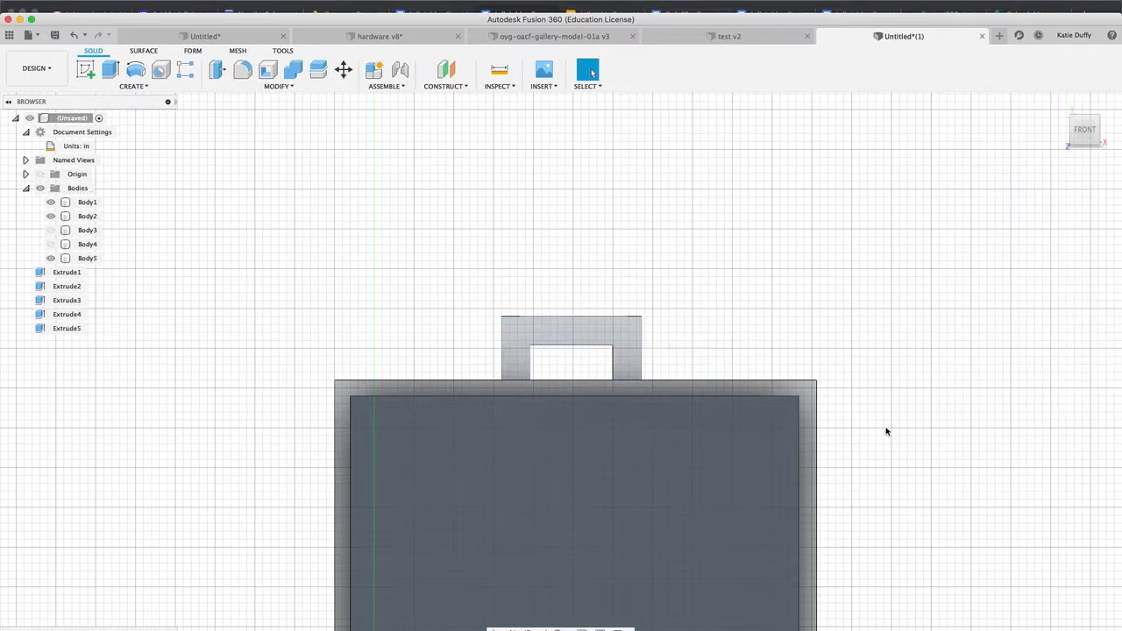
Combine the main block Body1 with the slab Body2 using the Join operation, without keeping the tool body.
scroll(693, 400, down, 5)
shift+middle_drag(829, 423, 771, 466)
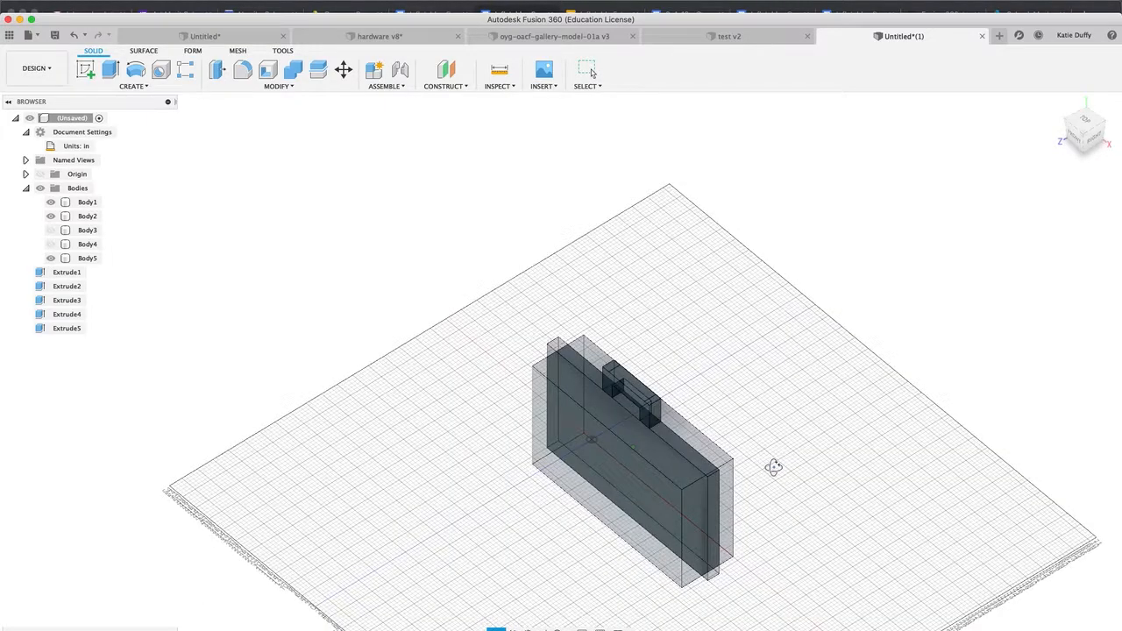
click(279, 87)
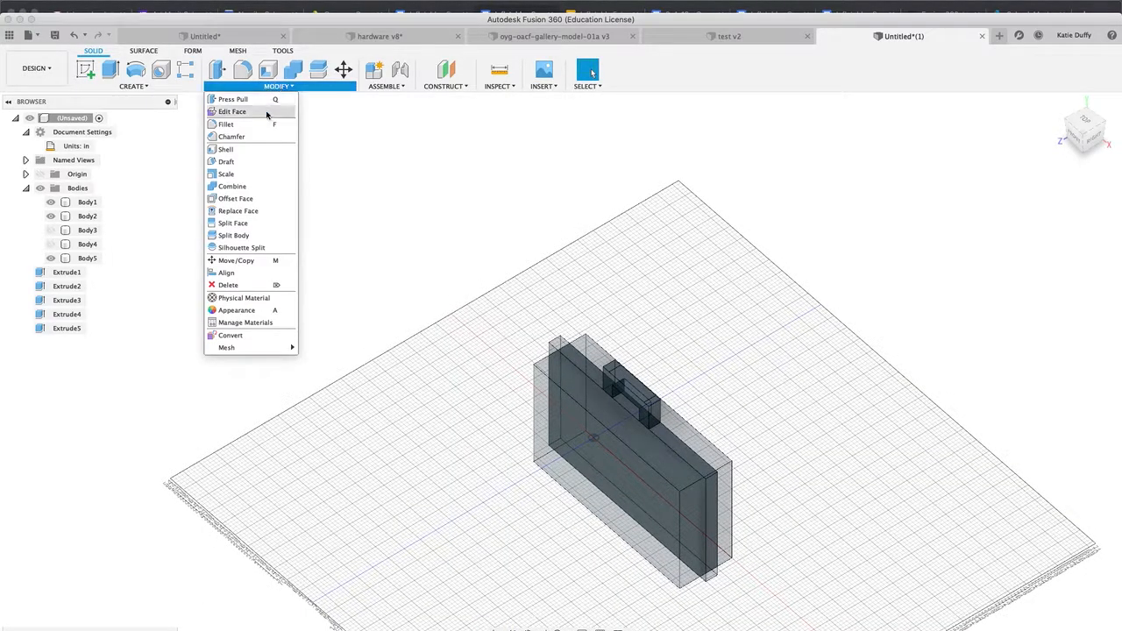
click(263, 186)
click(650, 447)
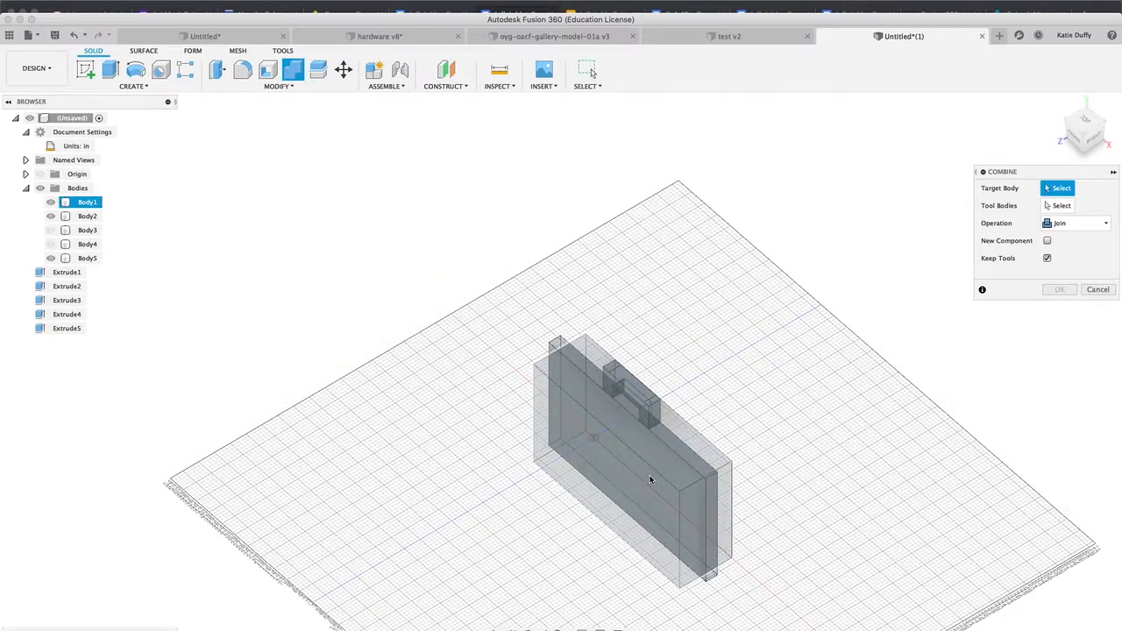
click(720, 500)
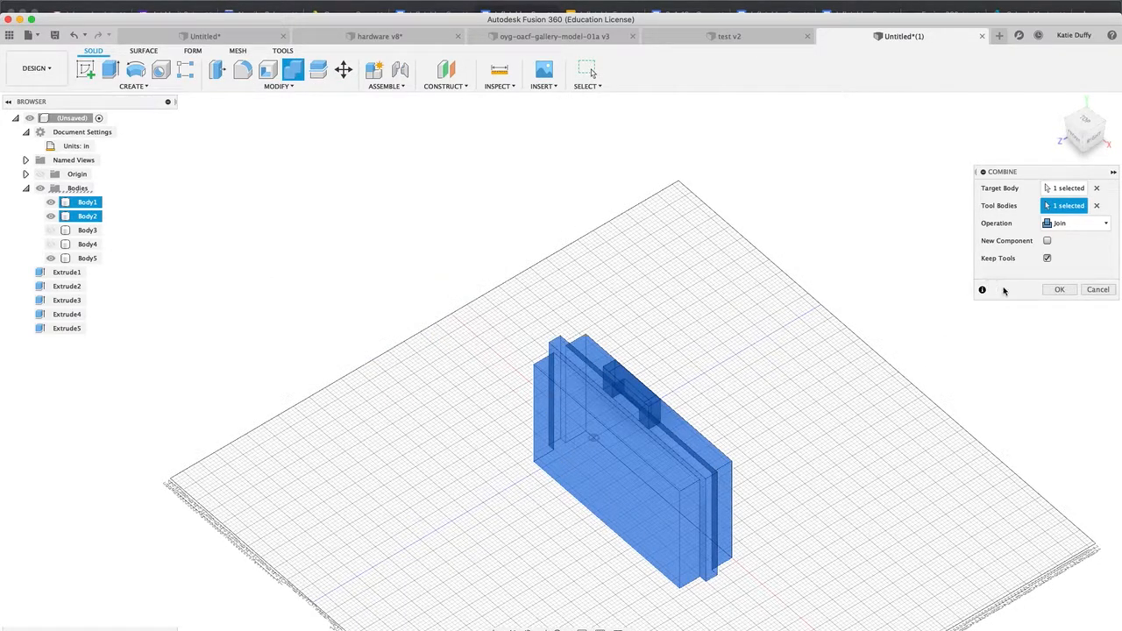
click(1047, 258)
click(1061, 290)
Apply the plastic appearances Acetal Resin (White) to the joined case body and Nylon 6-6 (White) to the handle.
shift+middle_drag(787, 467, 591, 445)
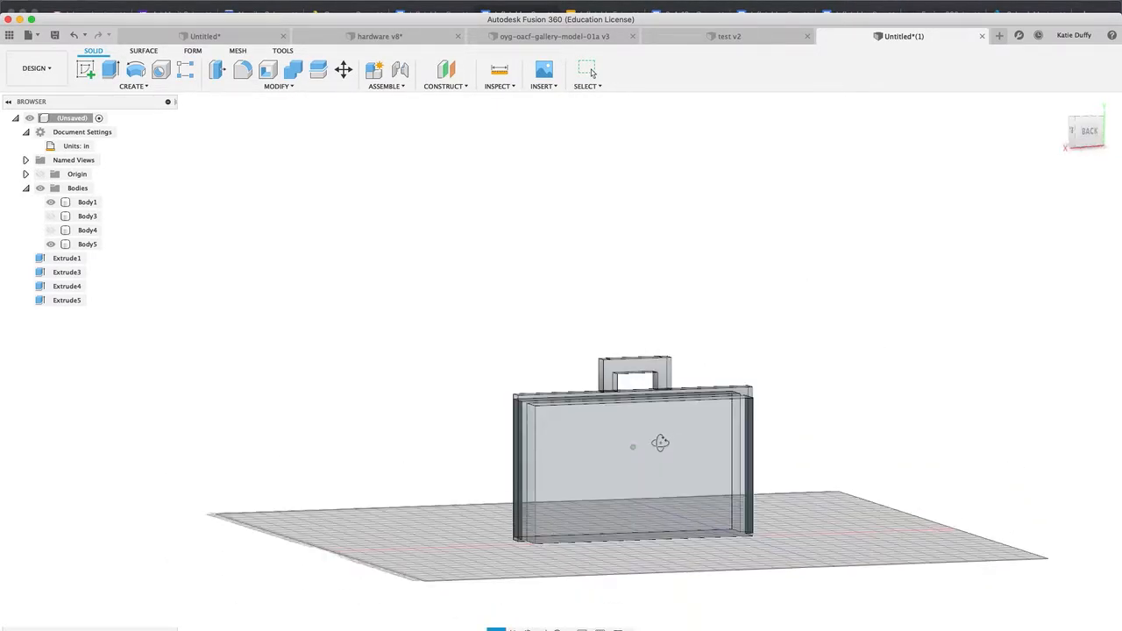
right_click(694, 477)
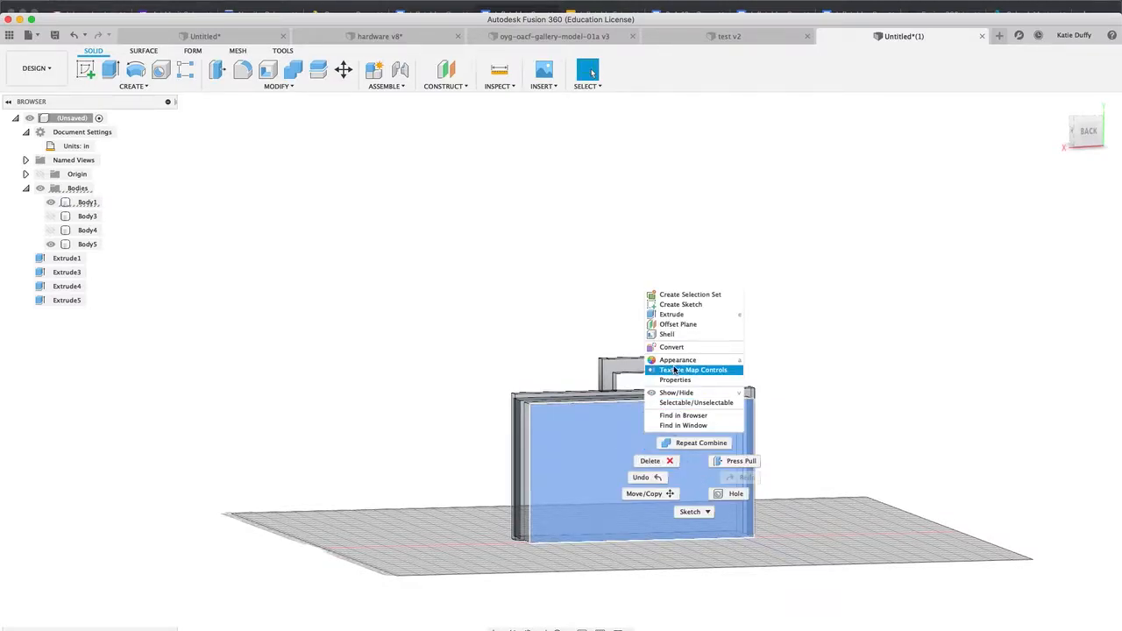
key(Escape)
key(Escape)
key(a)
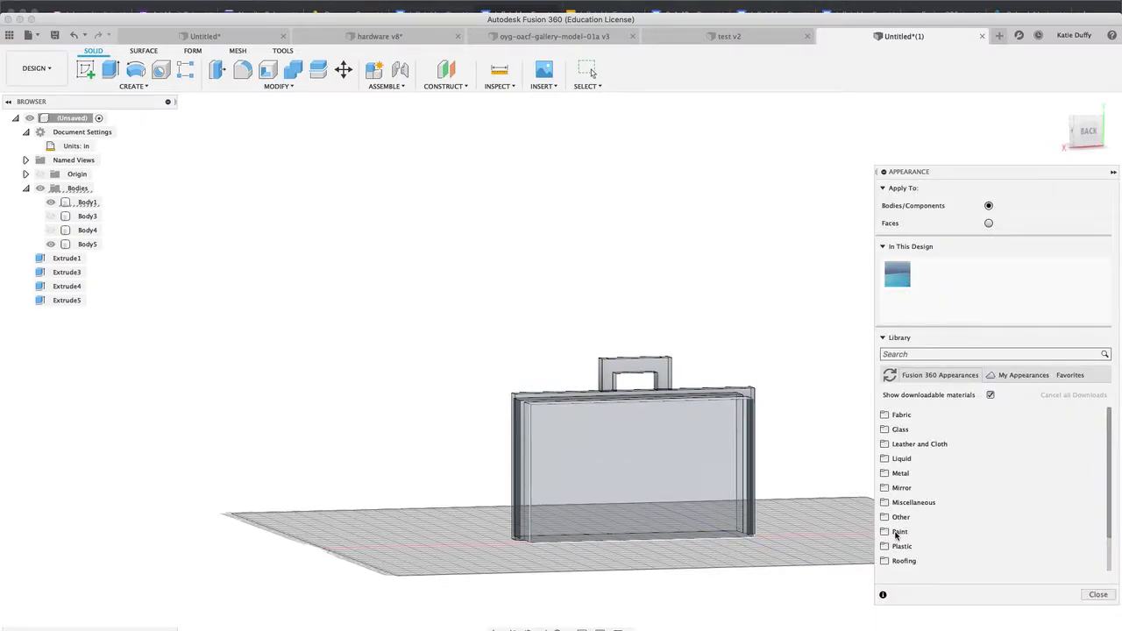
click(894, 547)
scroll(894, 546, down, 5)
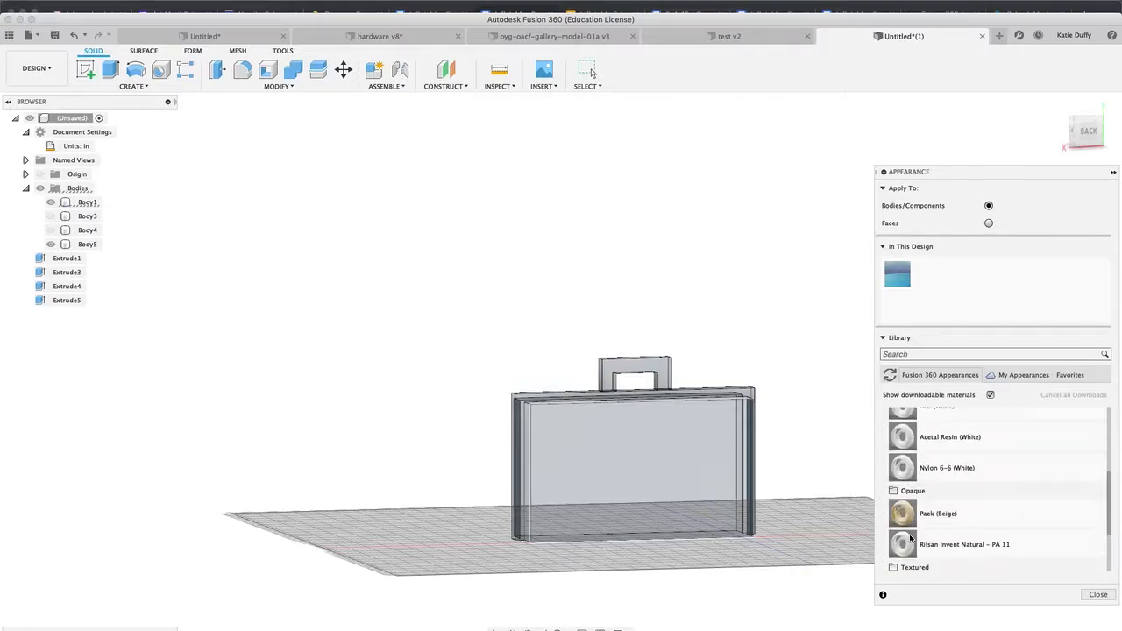
drag(904, 437, 520, 430)
drag(904, 468, 647, 360)
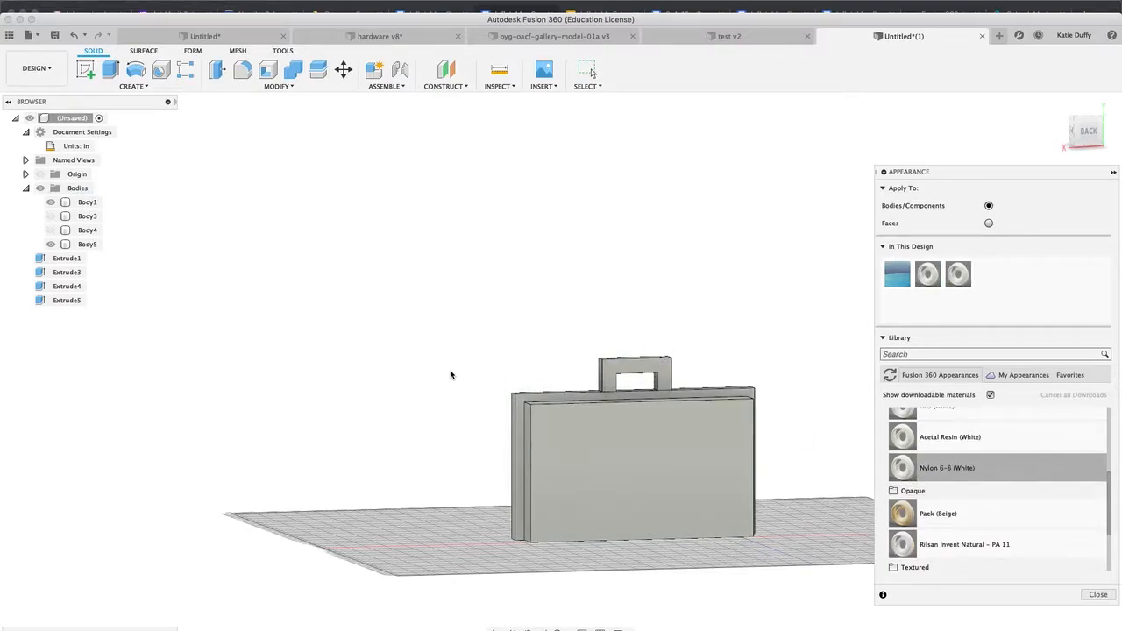
shift+middle_drag(490, 385, 439, 413)
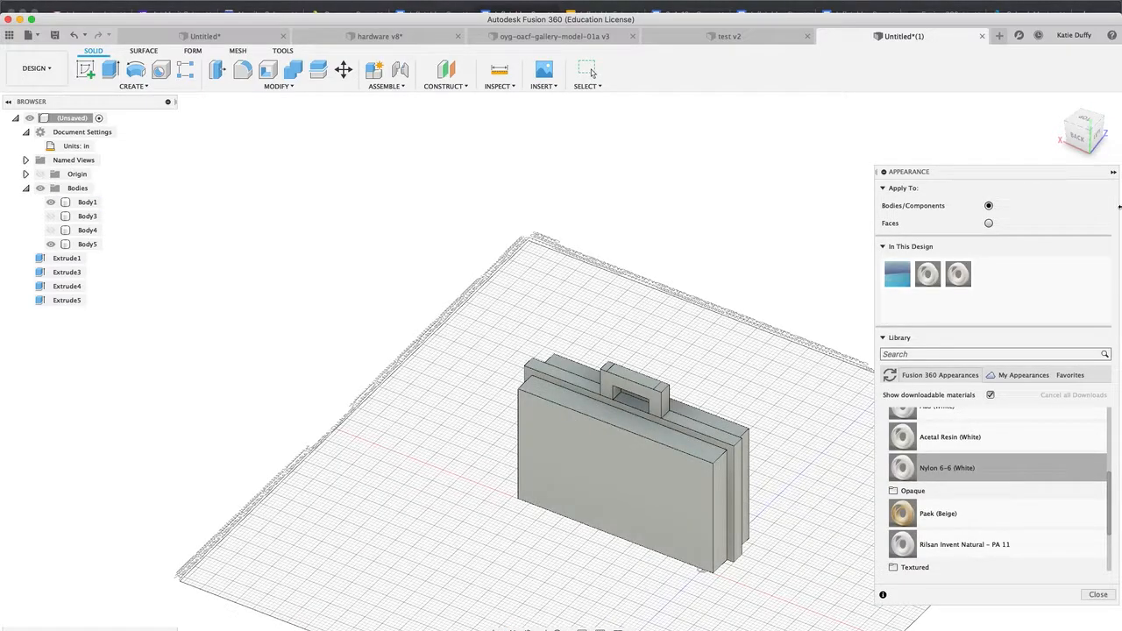
click(1097, 596)
Examine the joined case's stepped top edges and the handle up close from an angled back view.
scroll(724, 304, down, 3)
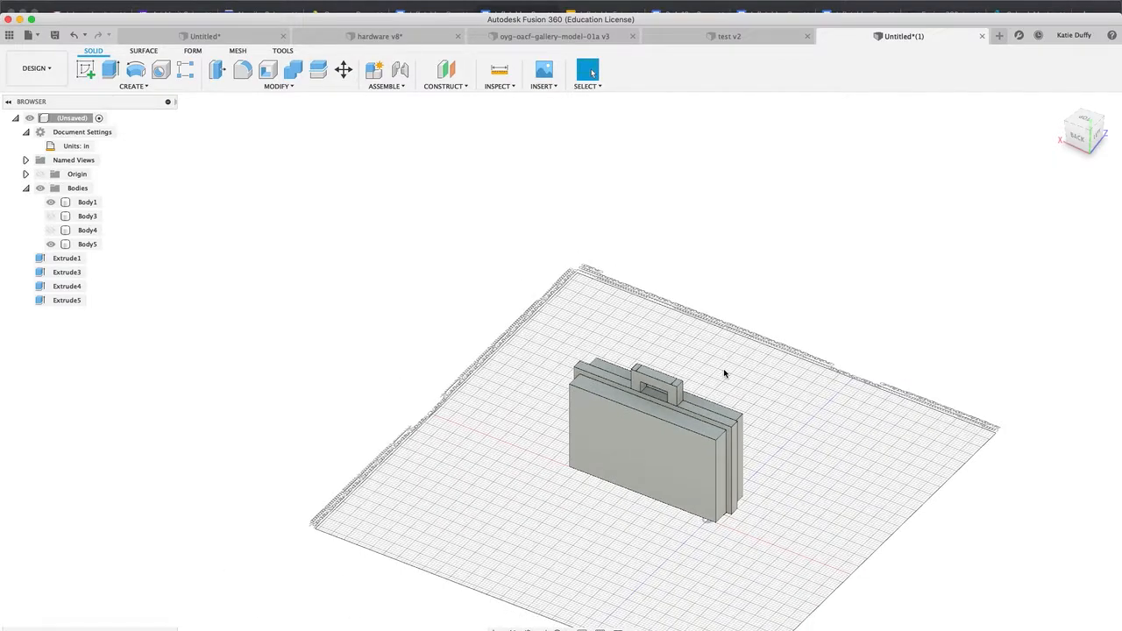
scroll(701, 324, up, 4)
middle_drag(693, 330, 673, 298)
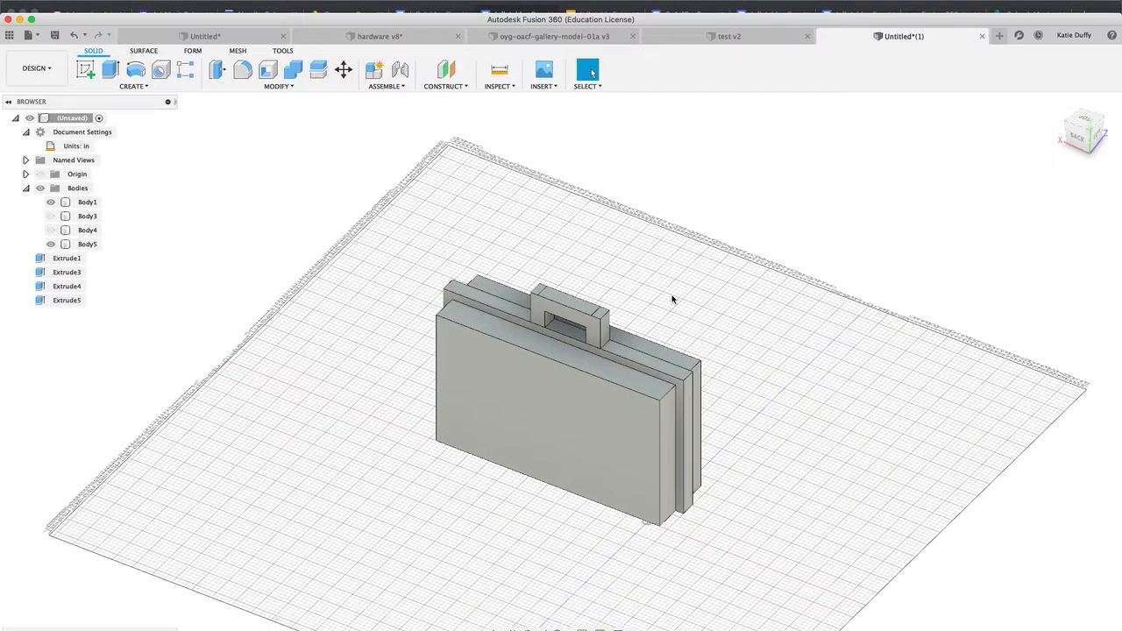
scroll(678, 348, up, 2)
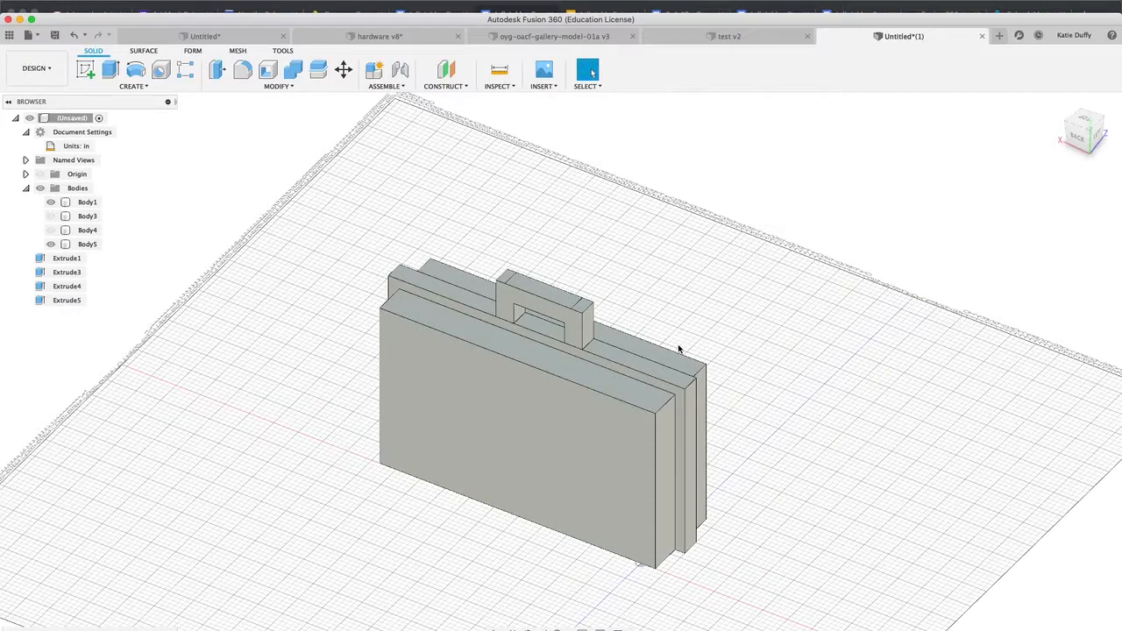
click(701, 359)
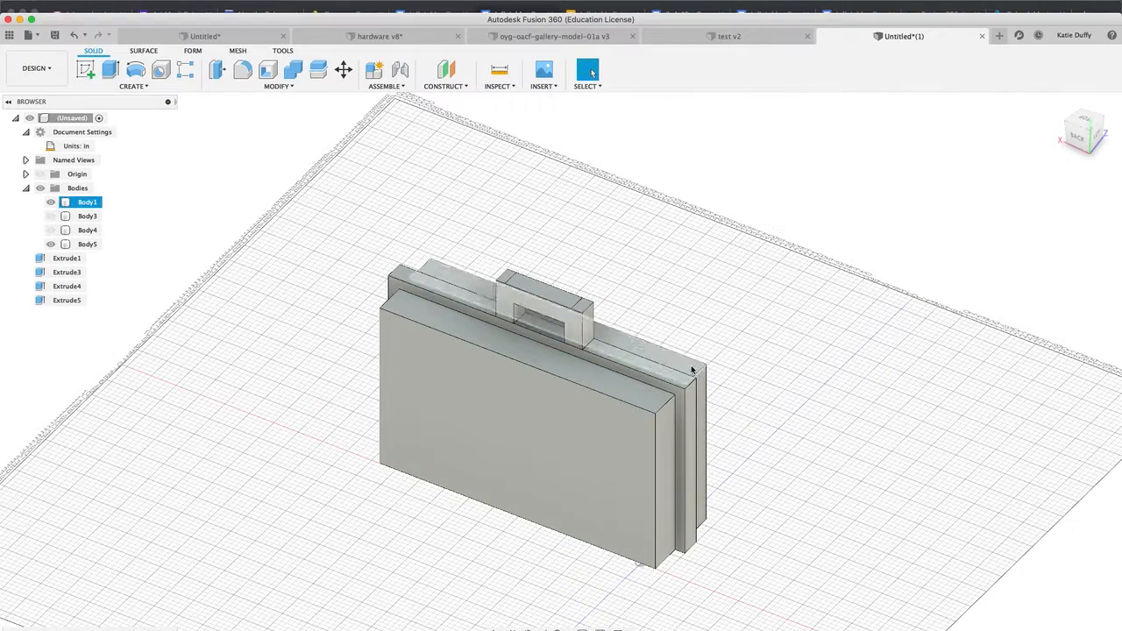
scroll(690, 363, down, 1)
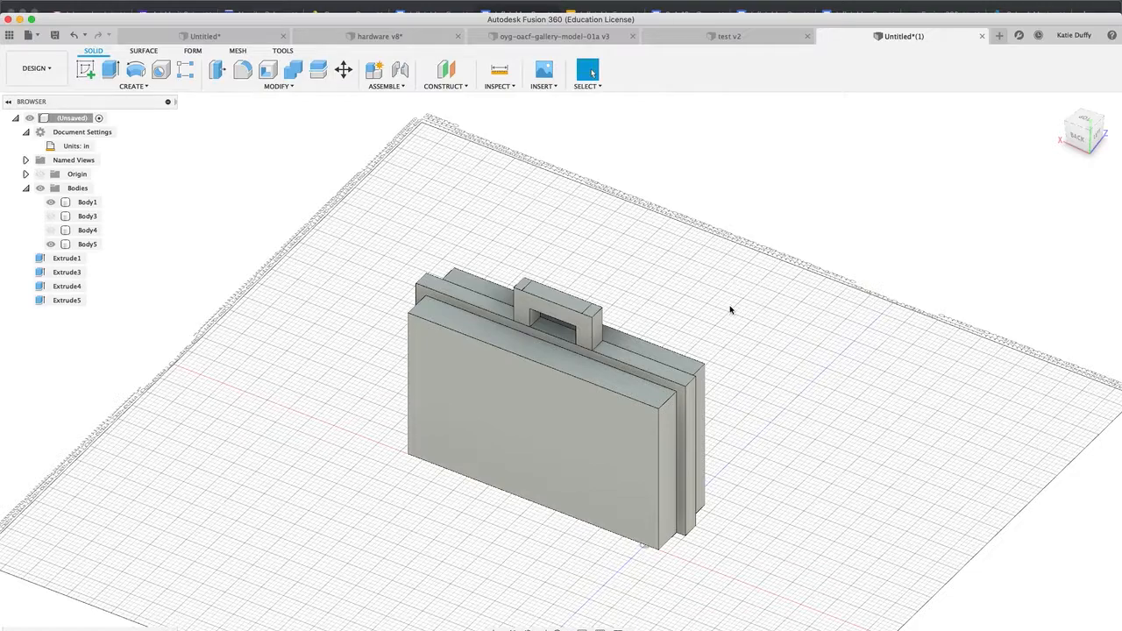
scroll(729, 310, down, 1)
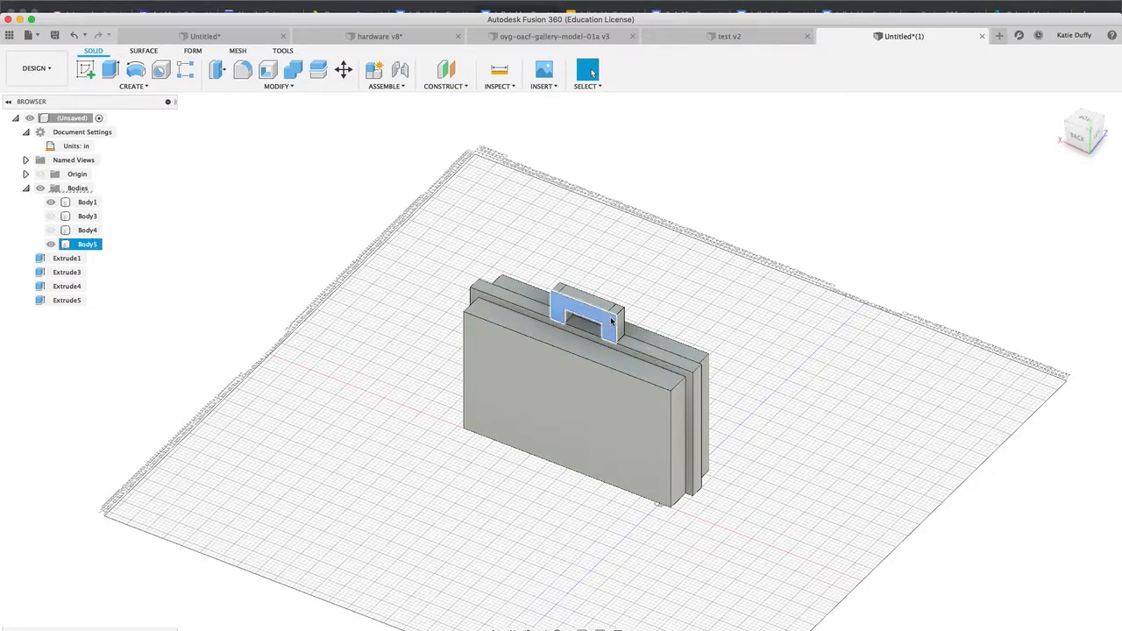
click(582, 307)
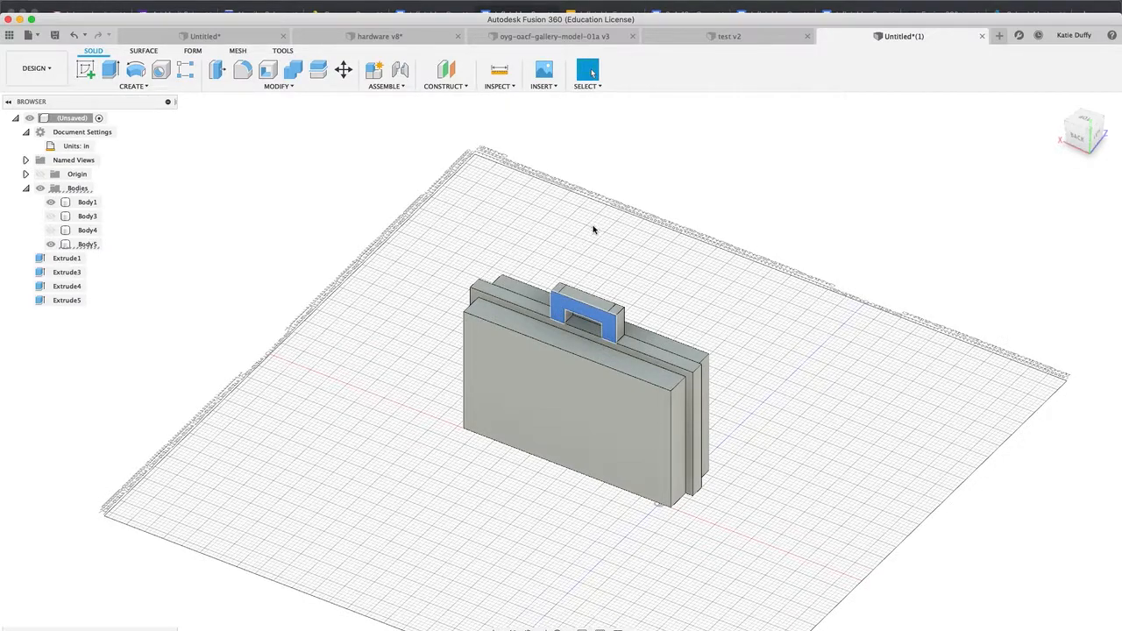
Show the leftover post bodies Body3 and Body4 to compare them with the joined handle, and hide both again.
click(52, 219)
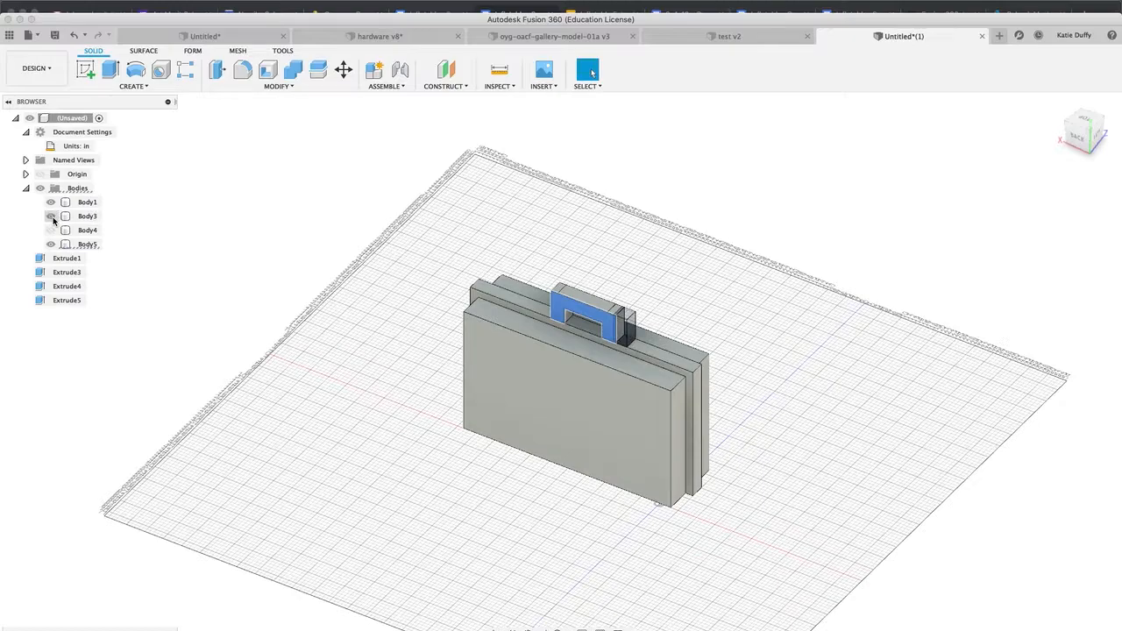
click(51, 229)
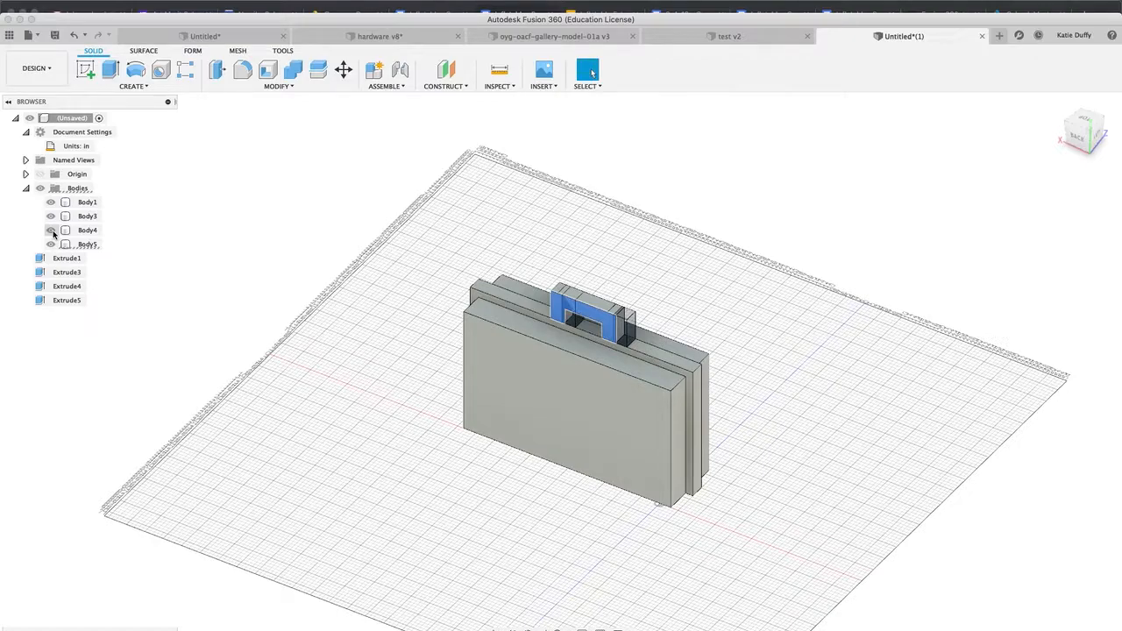
click(50, 230)
click(50, 217)
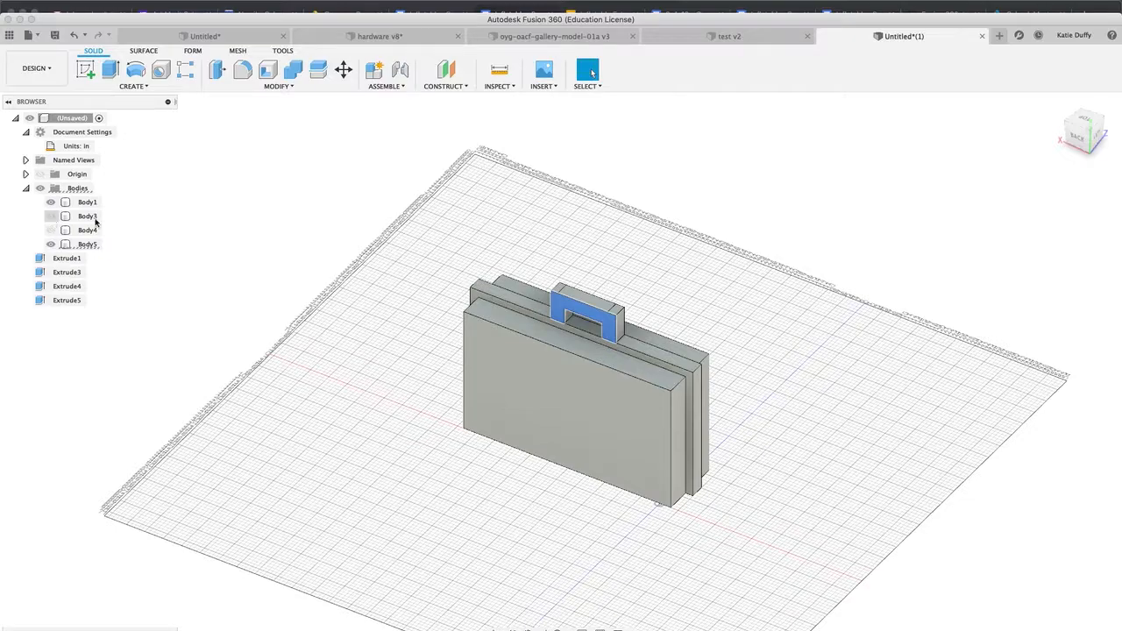
click(602, 300)
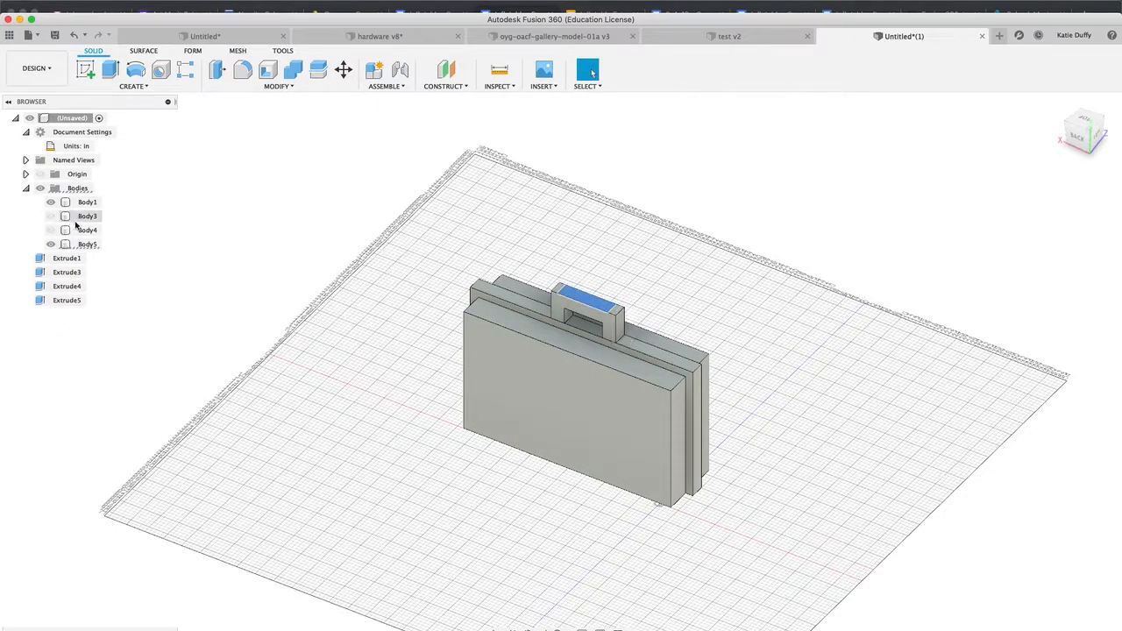
click(349, 237)
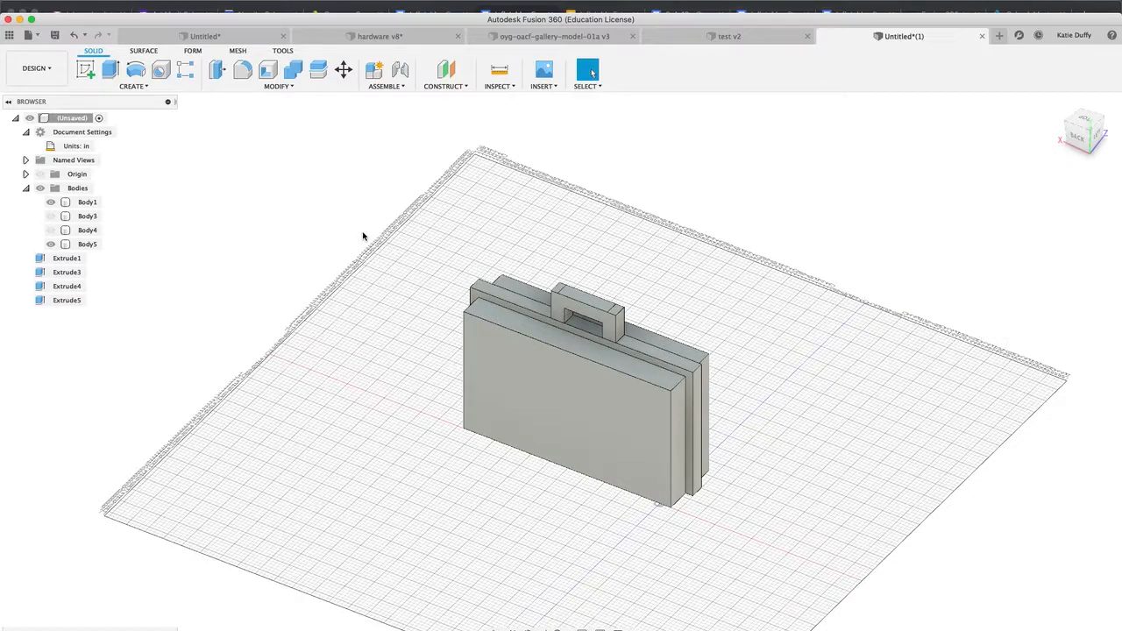
Examine the briefcase's front, its stepped side edges and its large outer face from several directions.
shift+middle_drag(477, 332, 263, 330)
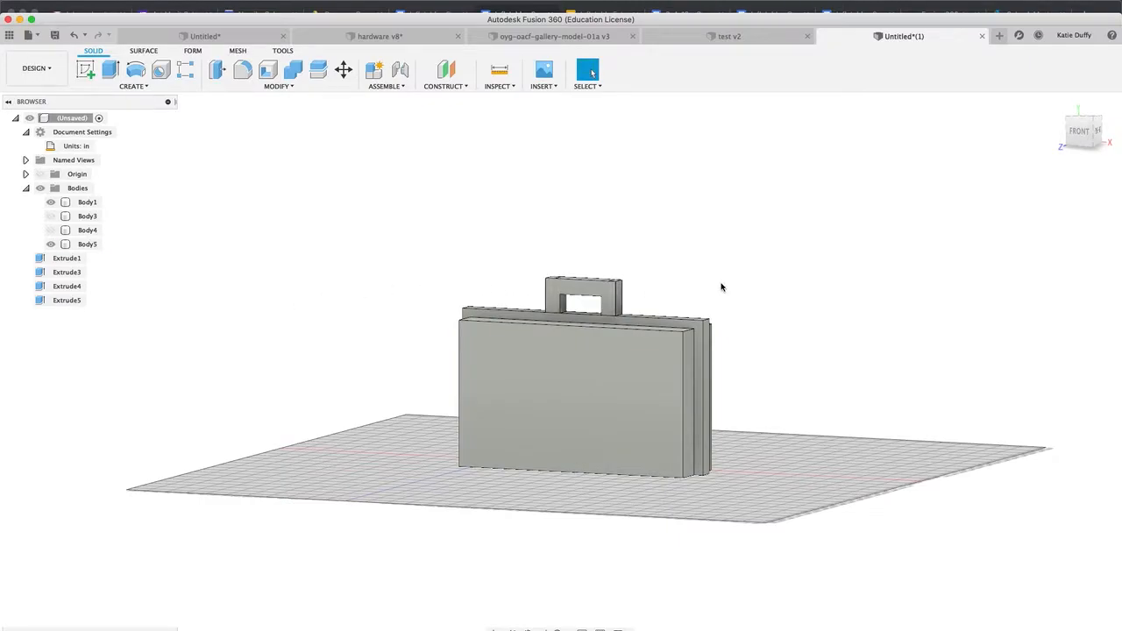
scroll(774, 254, down, 2)
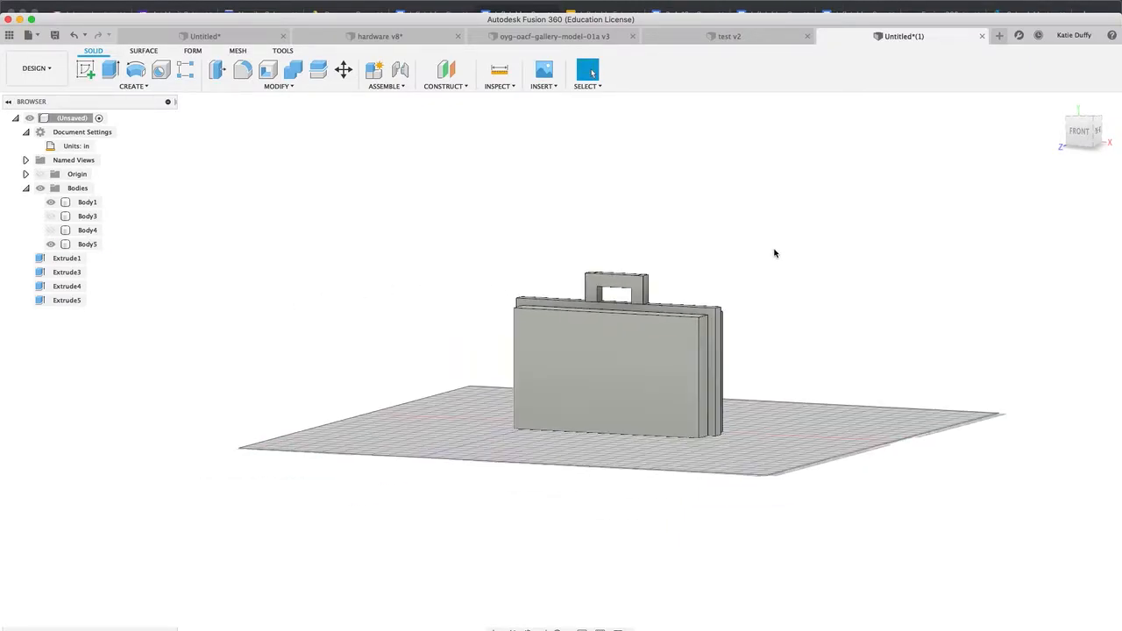
scroll(774, 253, up, 2)
click(696, 343)
click(716, 308)
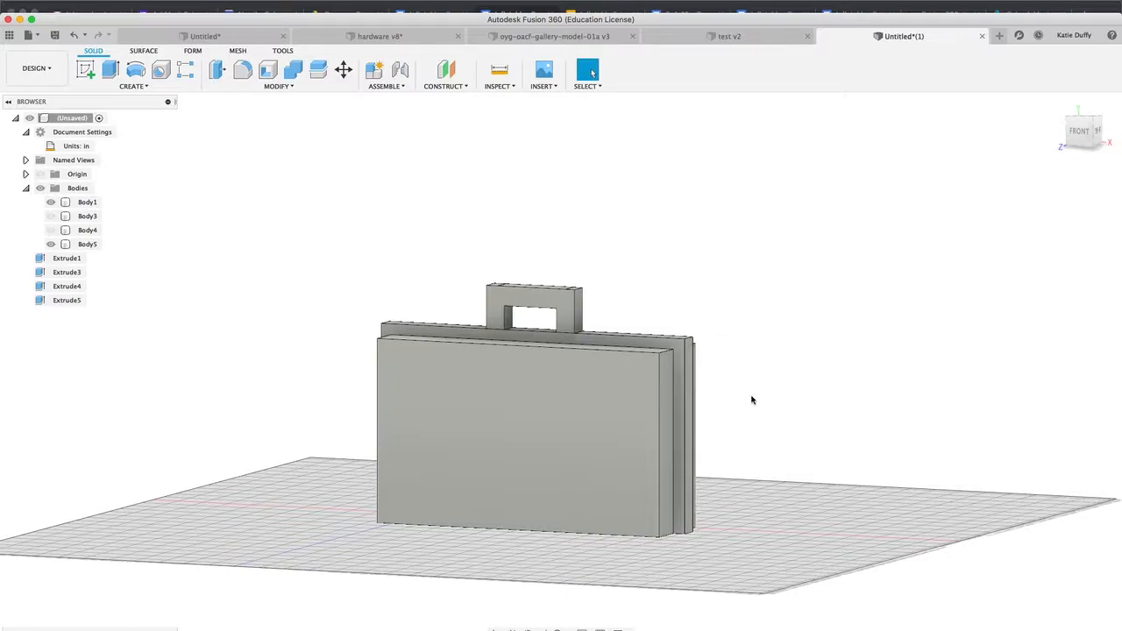
click(693, 350)
scroll(689, 331, up, 2)
scroll(689, 331, down, 2)
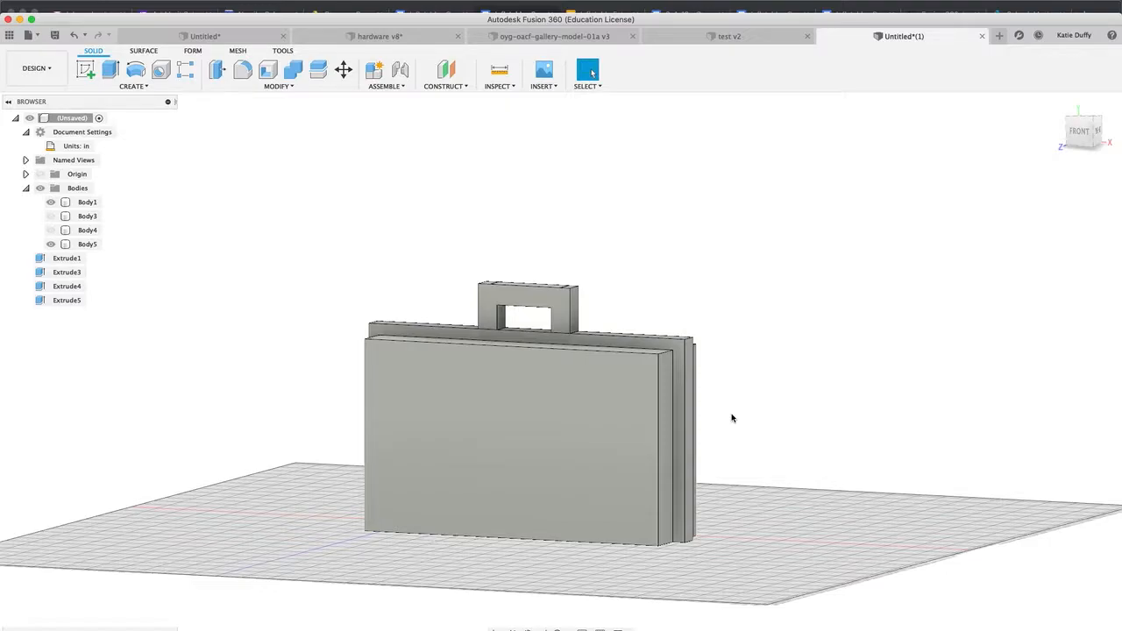
shift+middle_drag(746, 456, 640, 446)
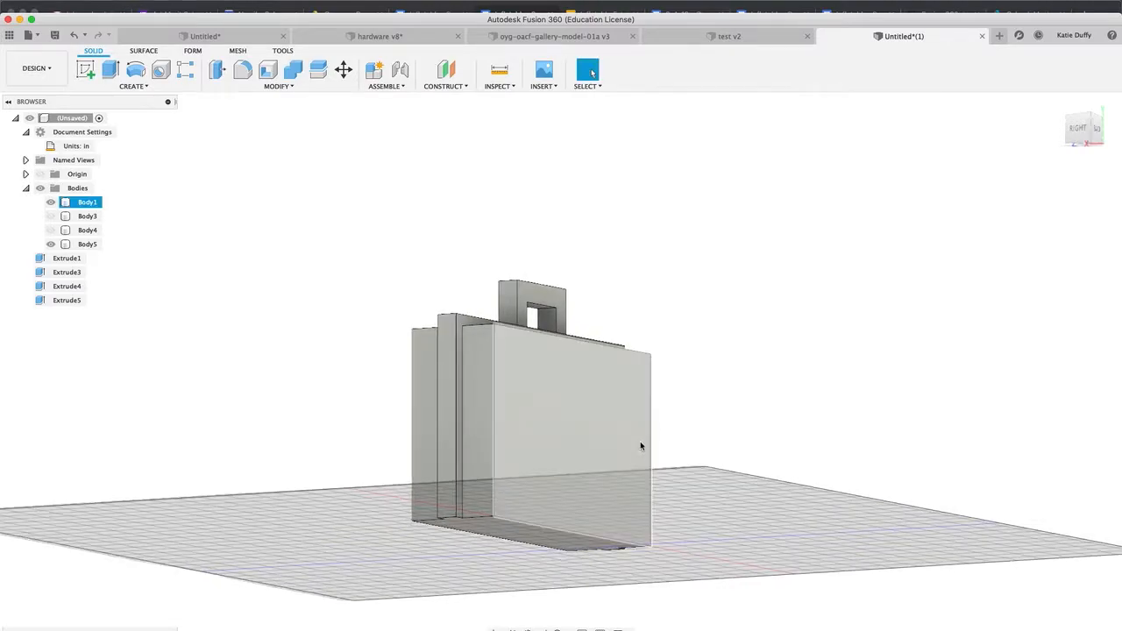
click(477, 444)
click(554, 431)
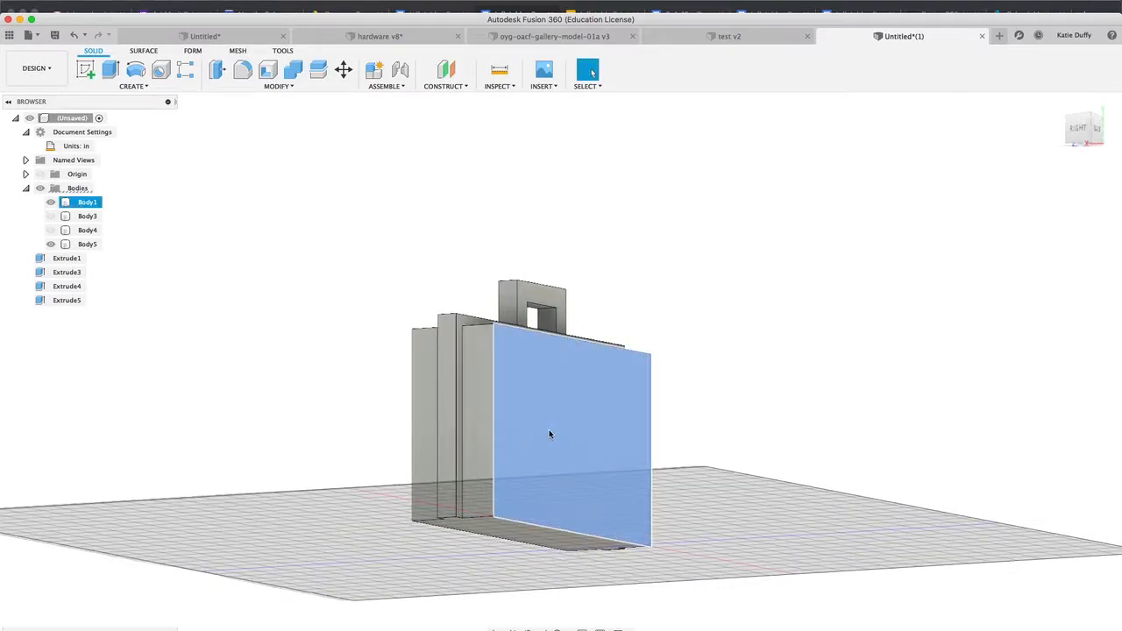
Project the outline of the case's large outer face into a new sketch on it and check the profile with the bodies hidden.
click(456, 428)
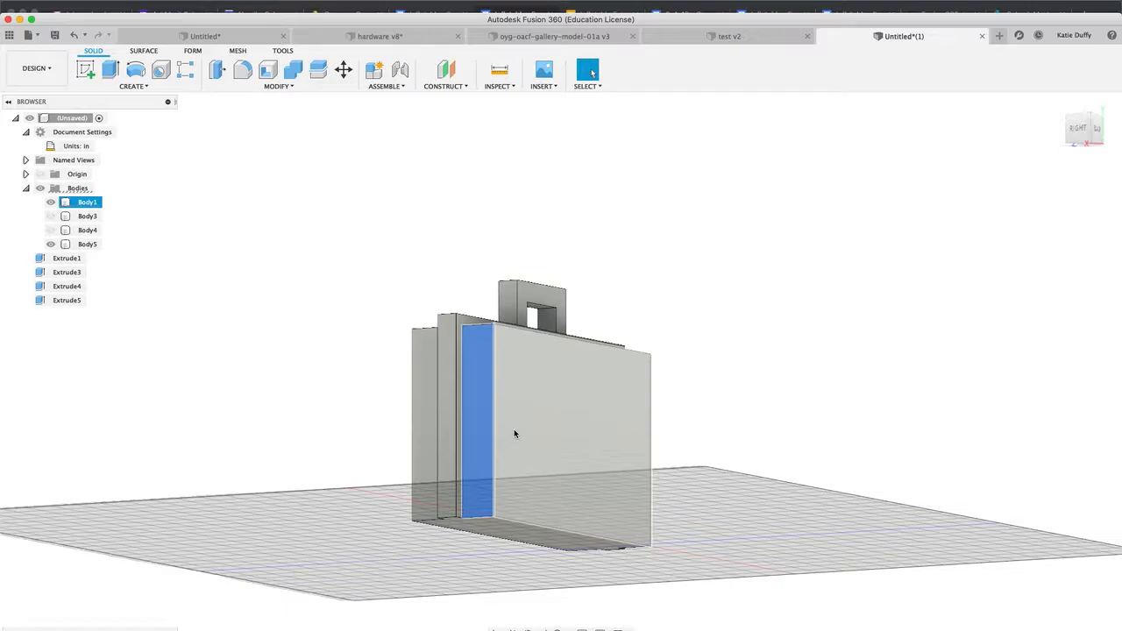
click(649, 220)
click(573, 430)
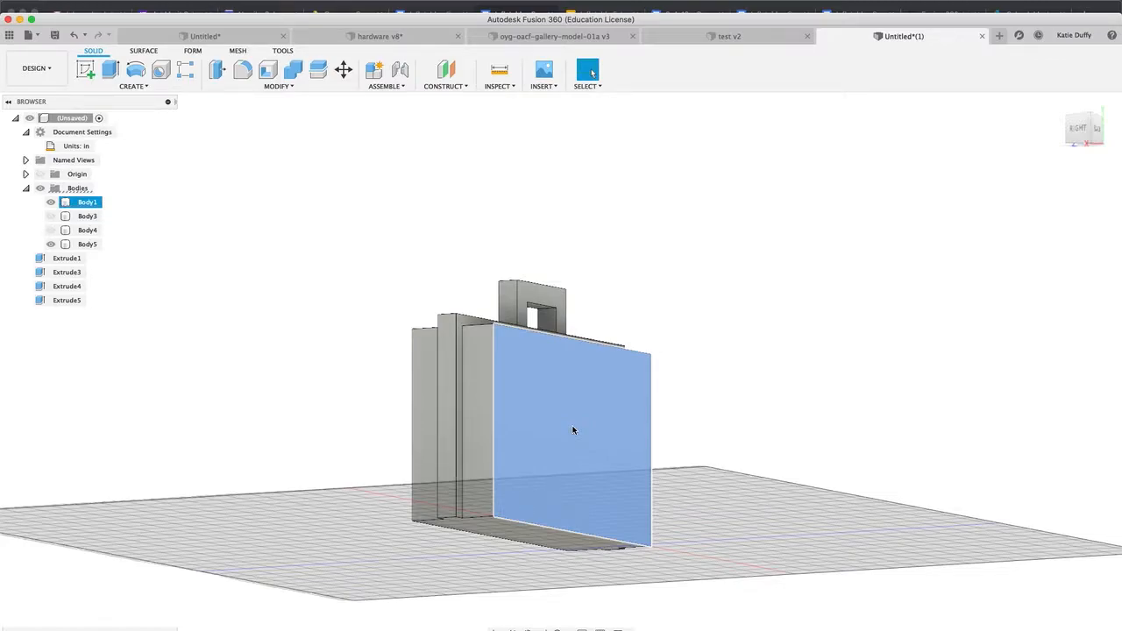
key(p)
click(618, 320)
click(1061, 236)
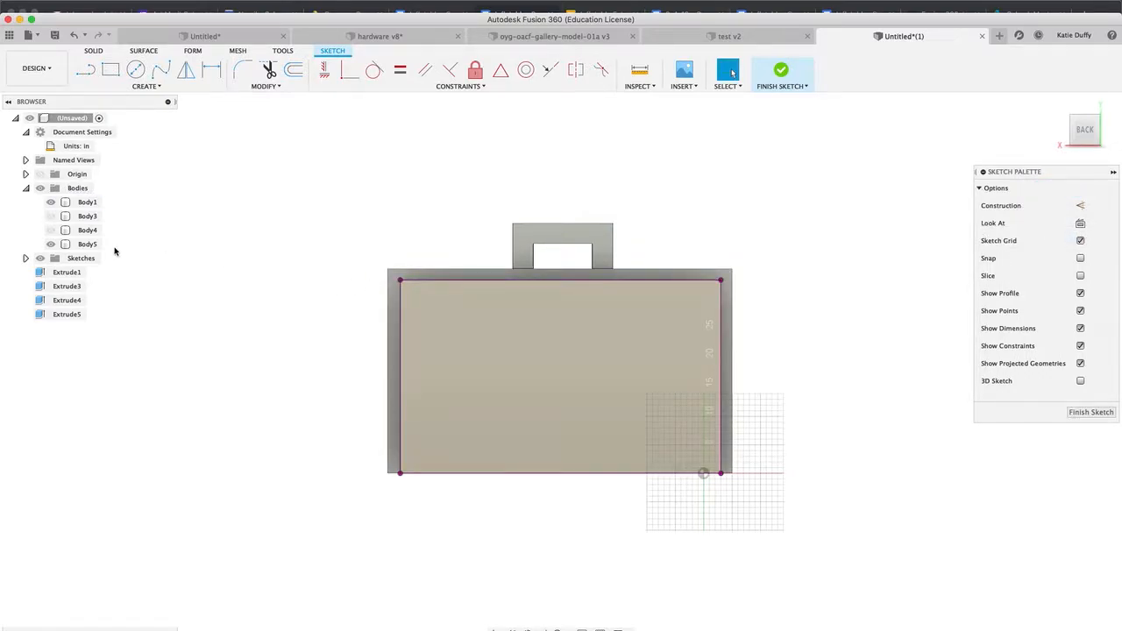
click(39, 188)
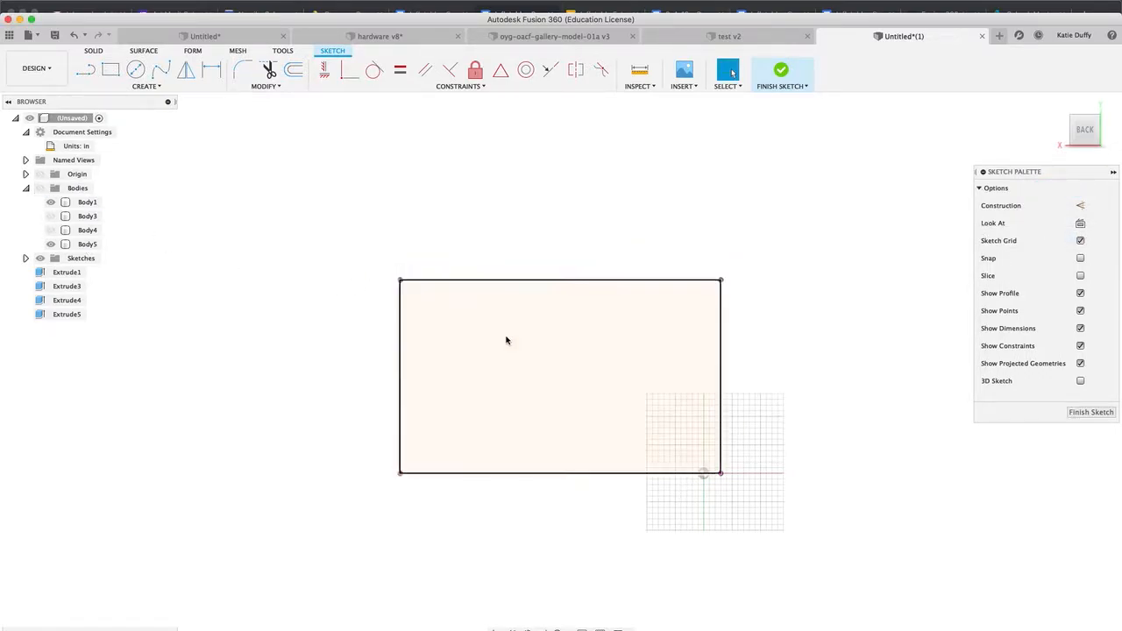
click(507, 342)
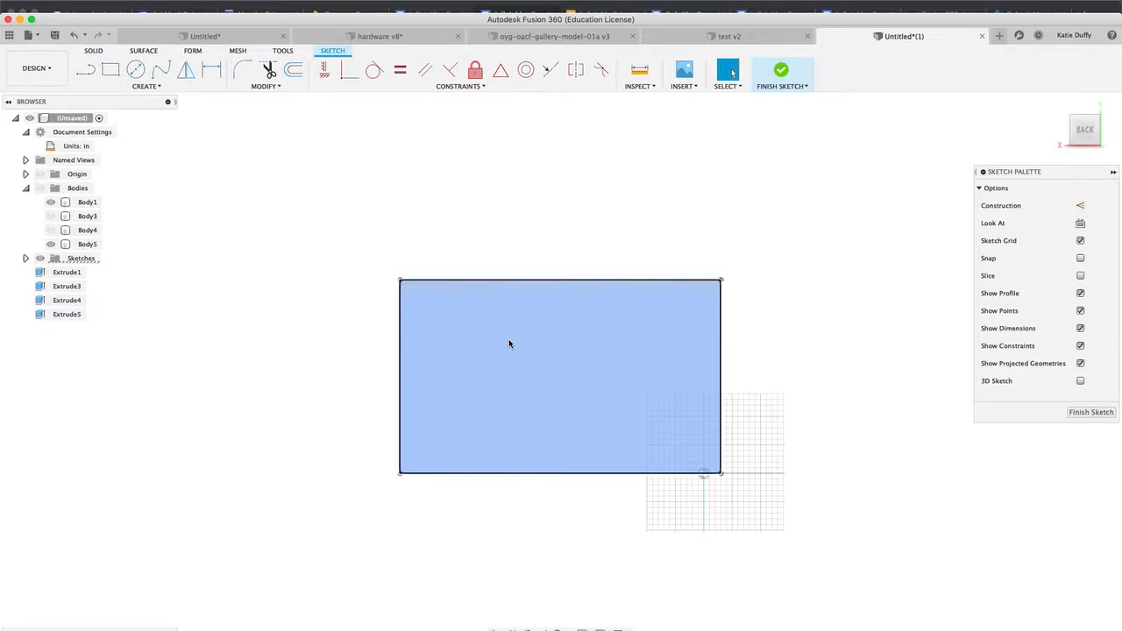
Project the outline of the larger middle slab into the same sketch and select the border profile with the bodies hidden.
click(40, 187)
click(394, 383)
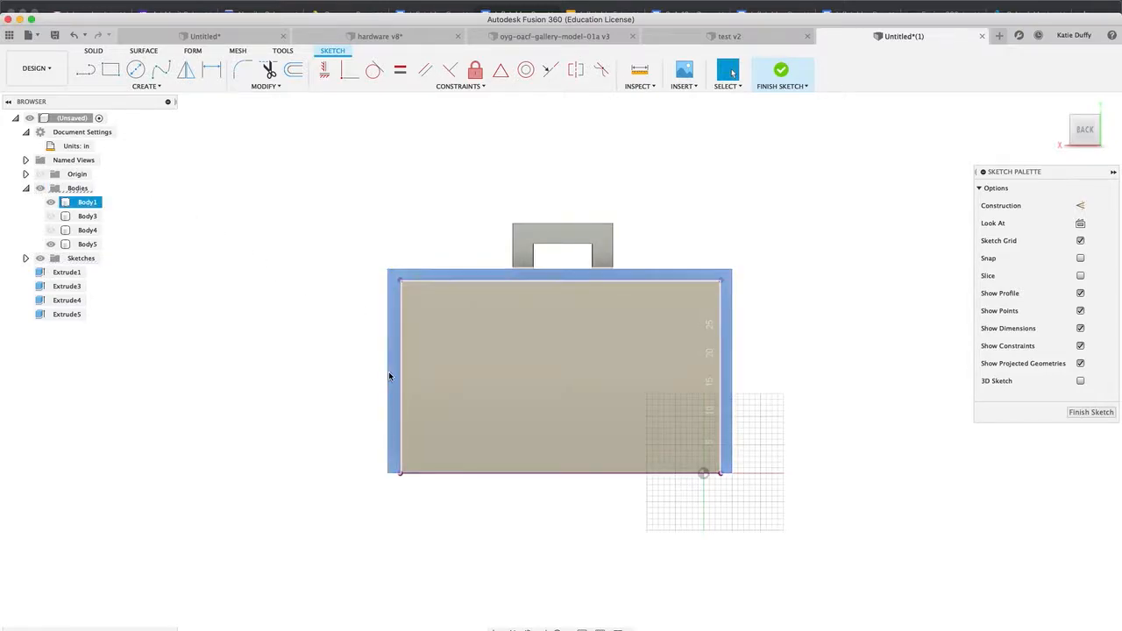
key(p)
click(1054, 240)
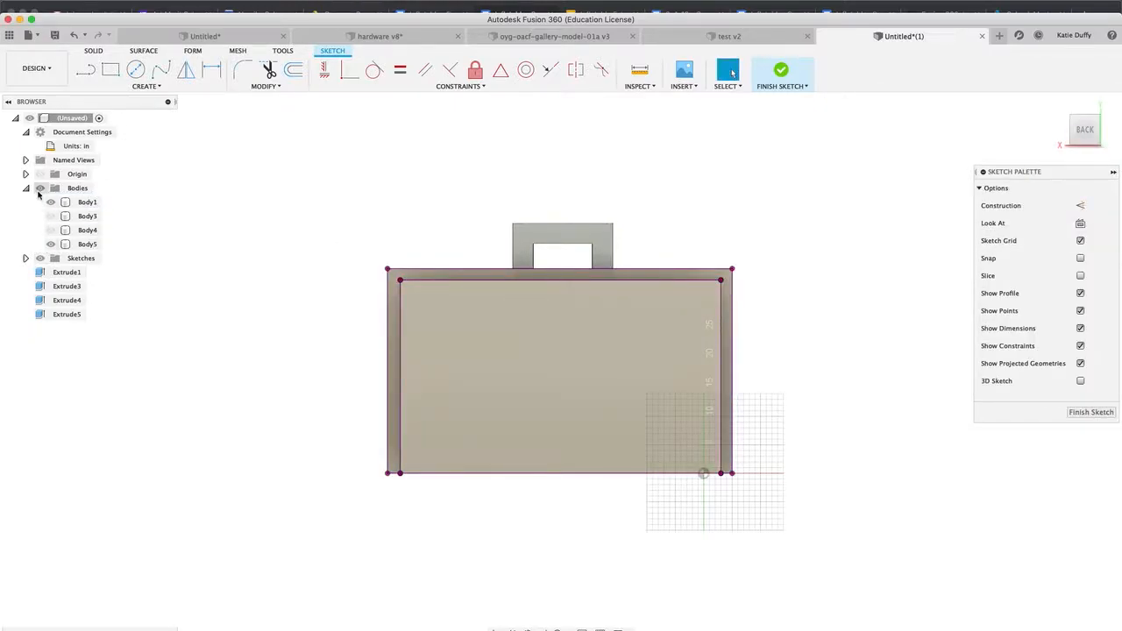
click(40, 189)
click(395, 282)
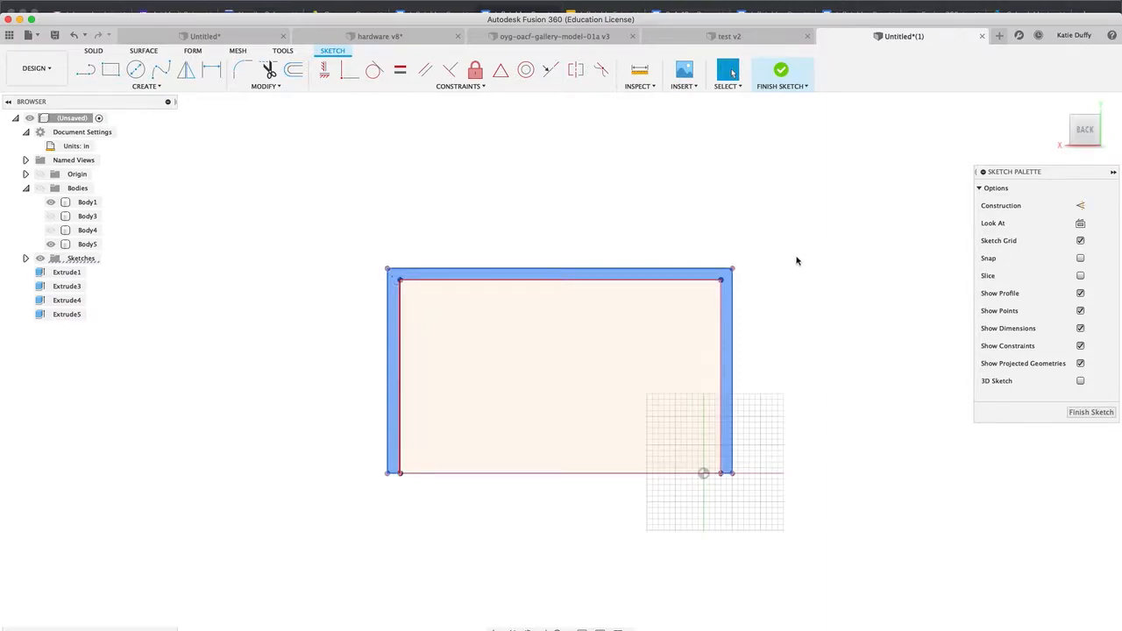
Show the bodies and compare the projected outlines with the middle slab's side face from an angled view.
click(39, 188)
shift+middle_drag(219, 363, 273, 413)
middle_drag(410, 455, 369, 252)
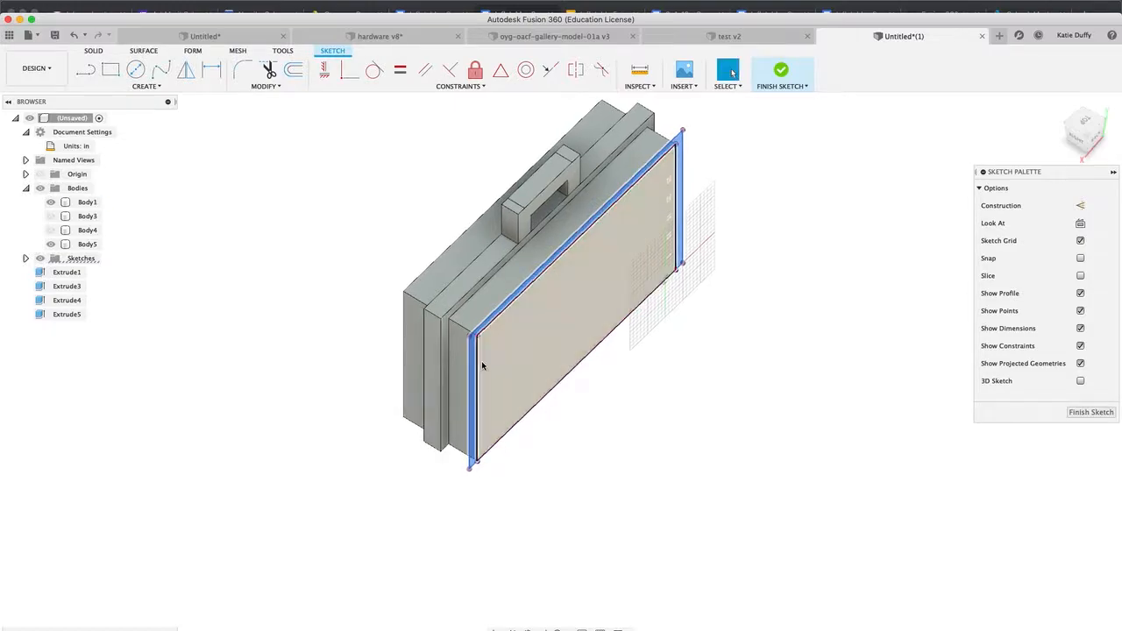
click(433, 351)
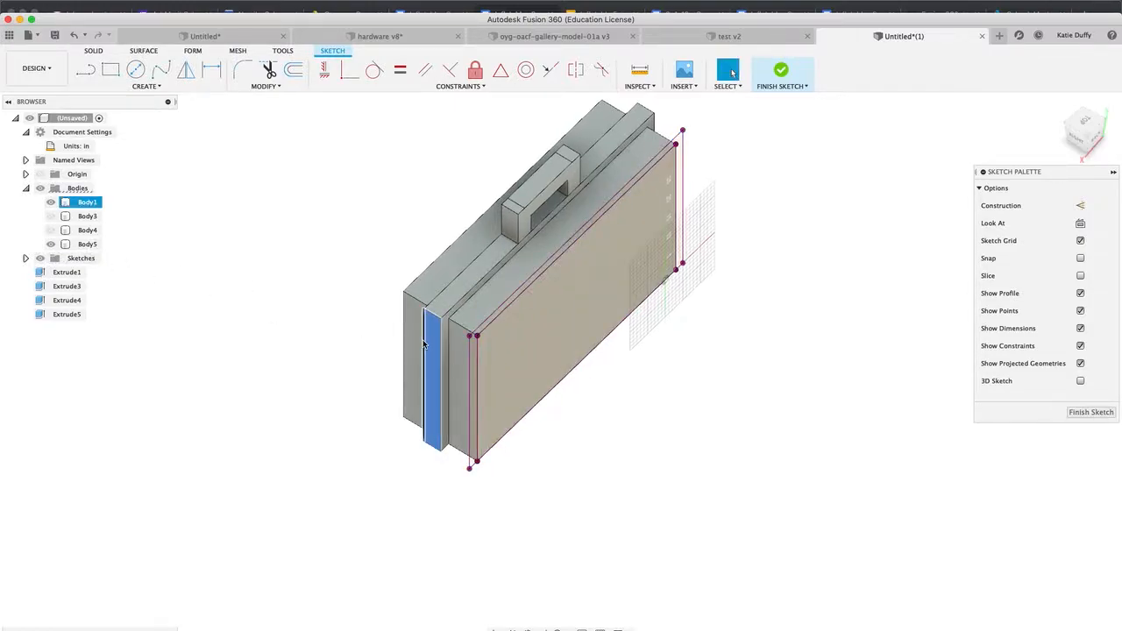
click(427, 347)
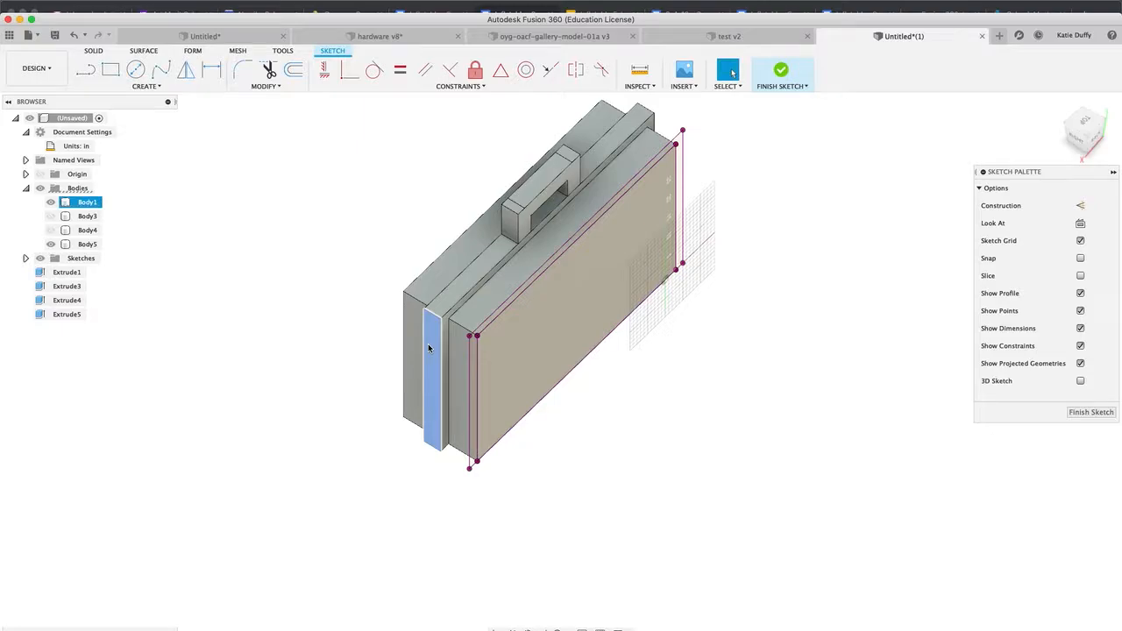
Hide the bodies and examine the sketch's inner rectangle and border profiles by selecting each, ending on the border.
mouse_move(289, 295)
shift+middle_down()
mouse_move(235, 251)
mouse_move(125, 355)
shift+middle_up()
click(40, 187)
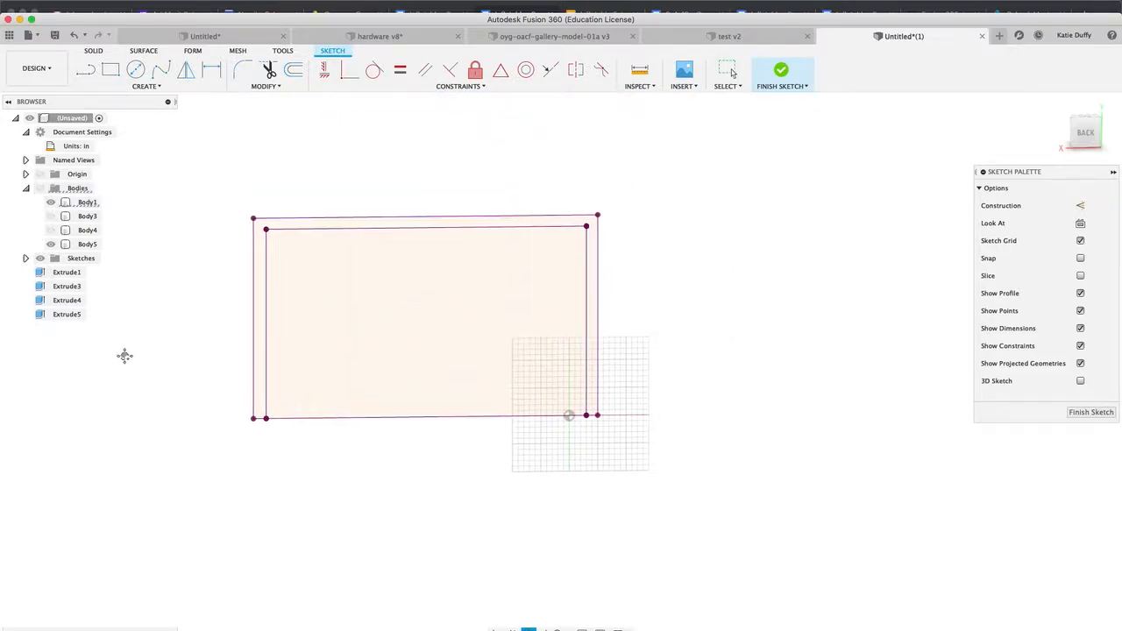
click(259, 283)
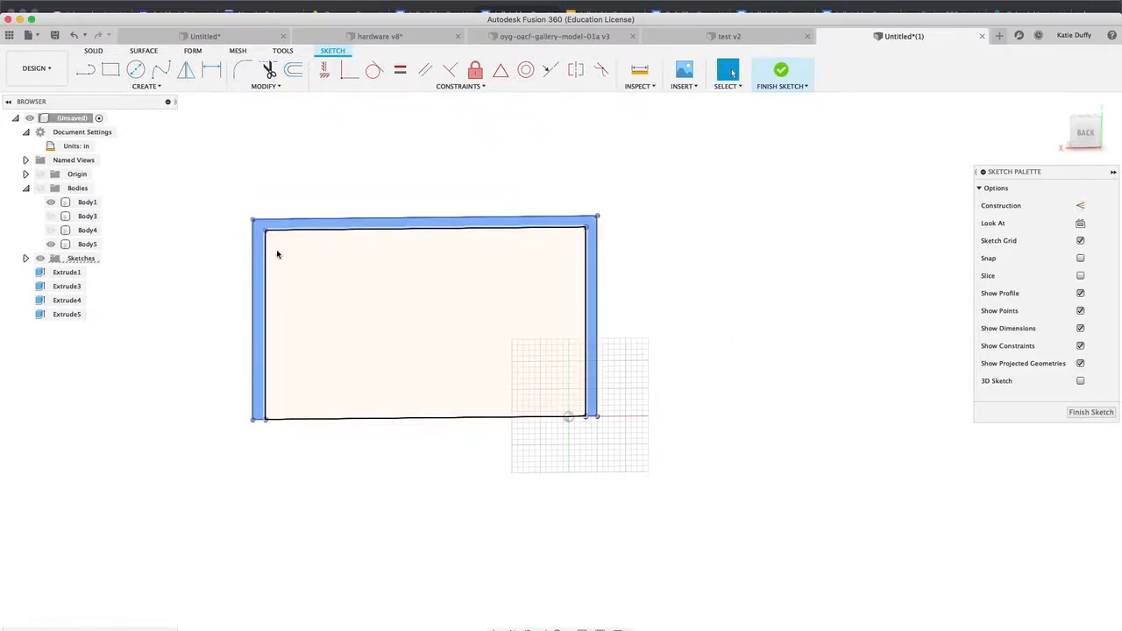
click(280, 259)
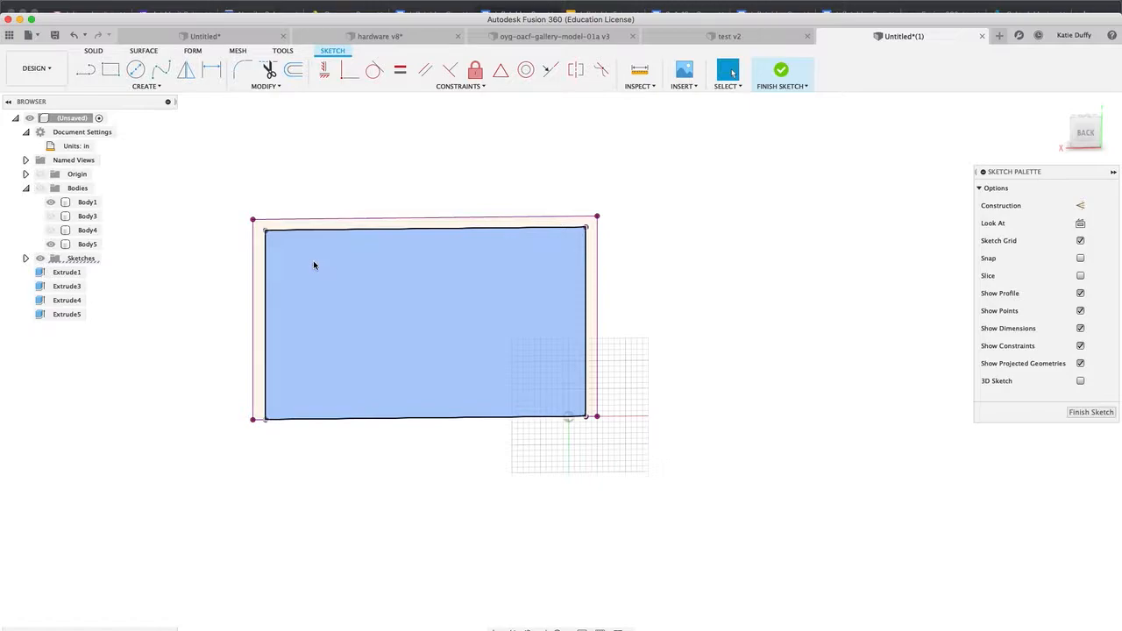
click(284, 226)
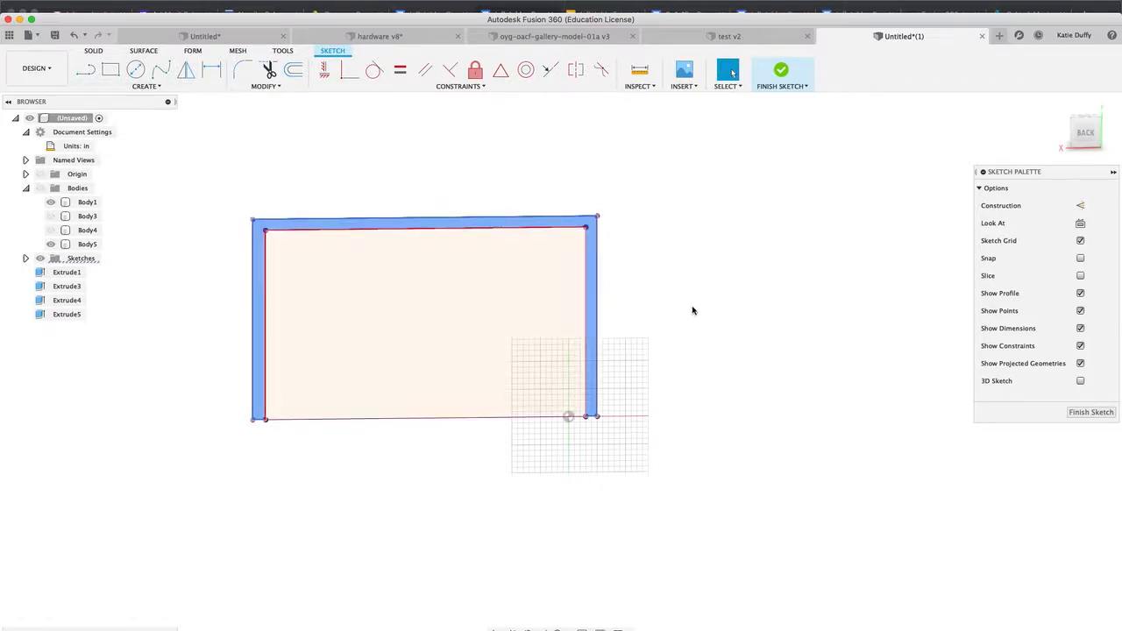
scroll(686, 358, down, 2)
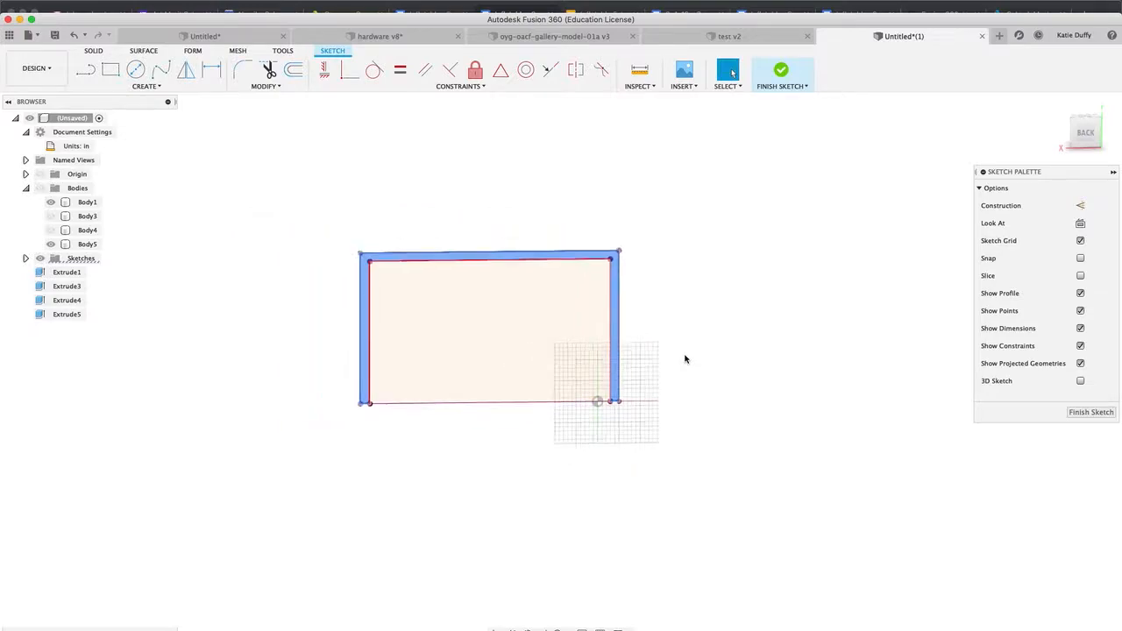
scroll(685, 359, up, 2)
middle_drag(684, 358, 733, 380)
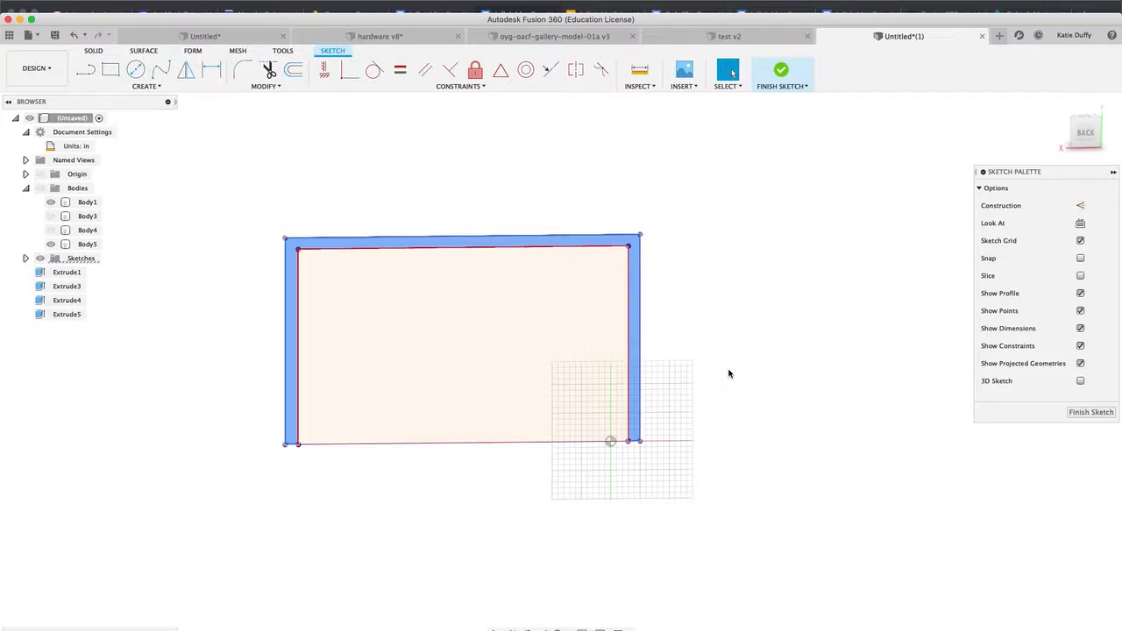
mouse_move(803, 3)
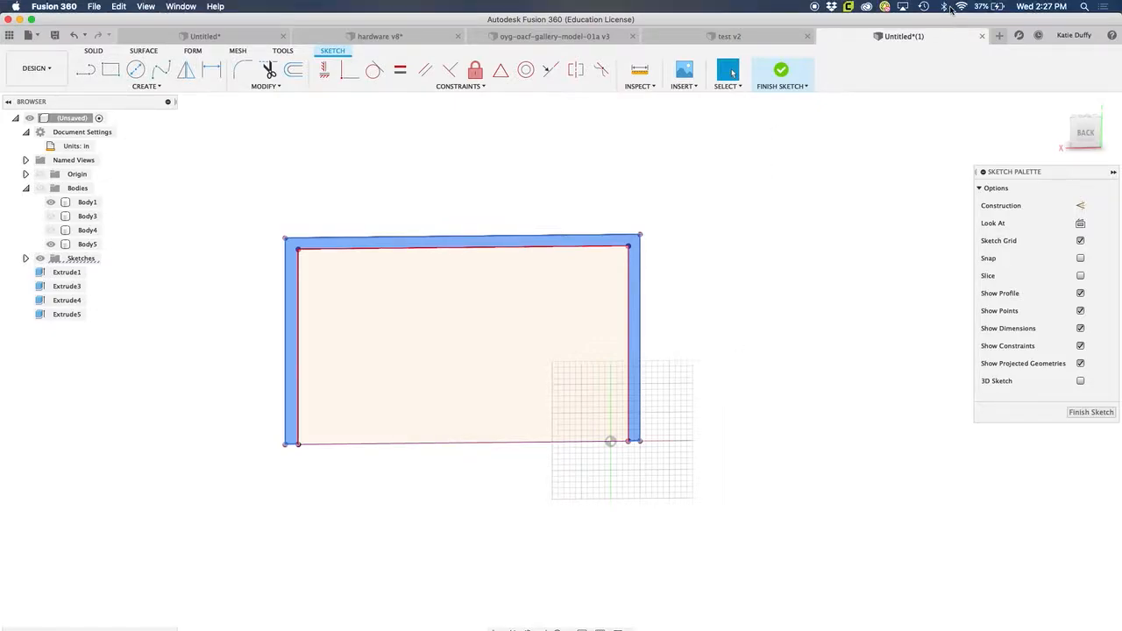